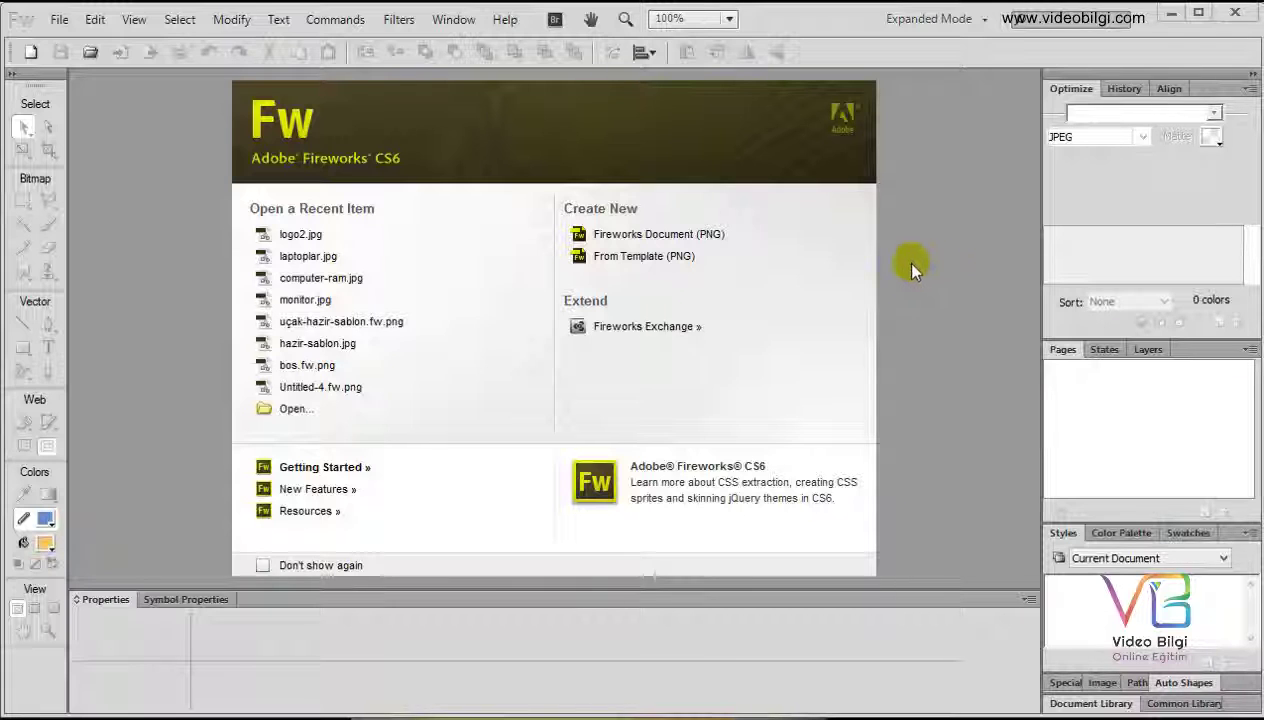
Open the uçak-hazir-sablon.fw airline template from the resimler folder
left_click(60, 20)
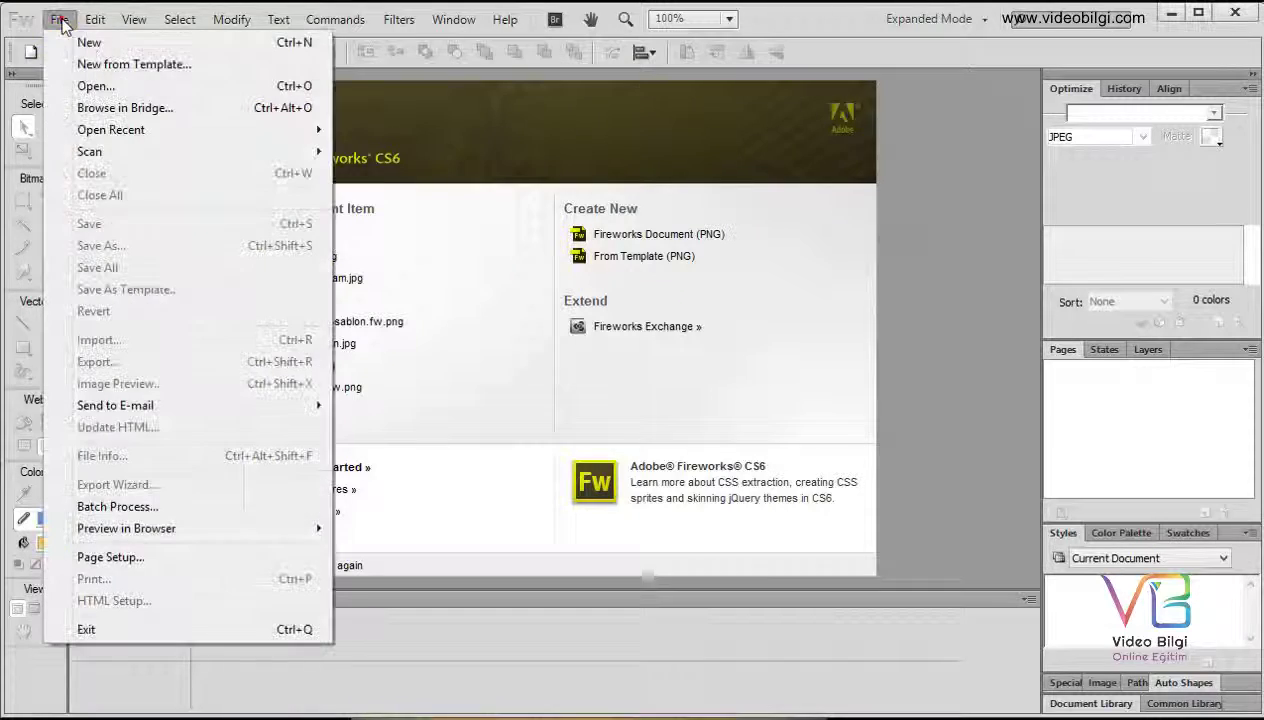
left_click(76, 86)
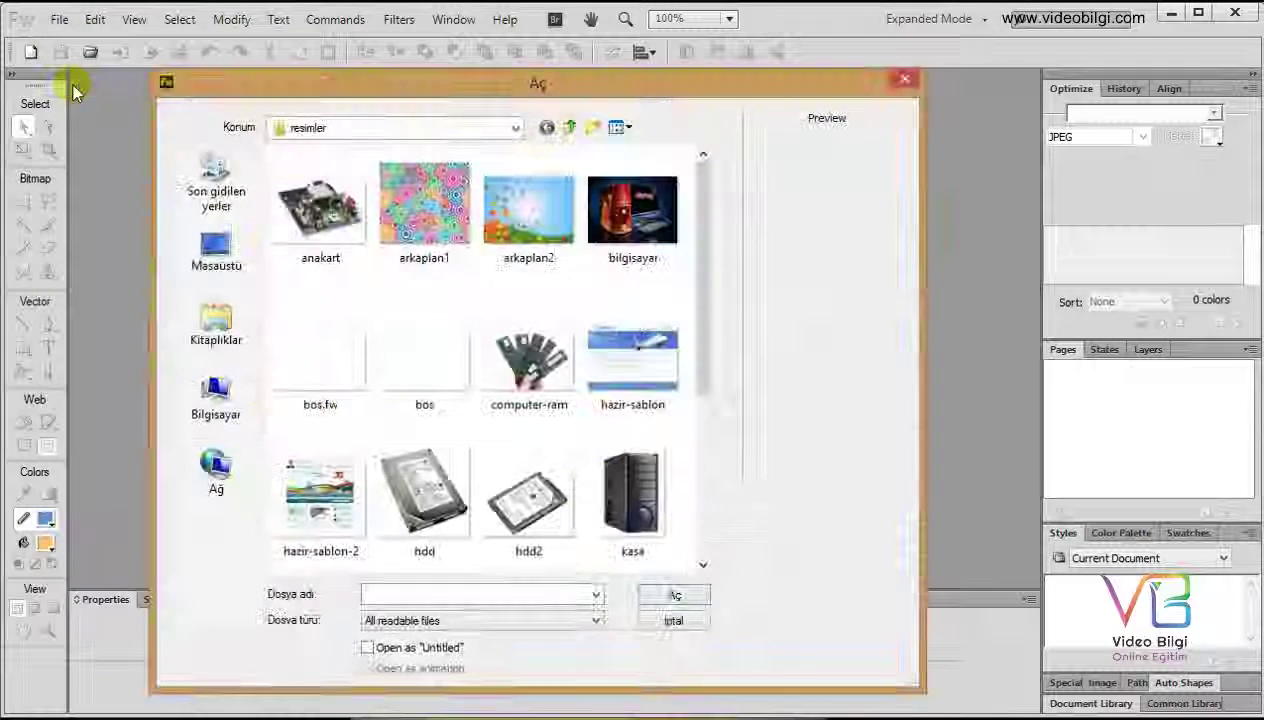
left_click_drag(703, 278, 690, 452)
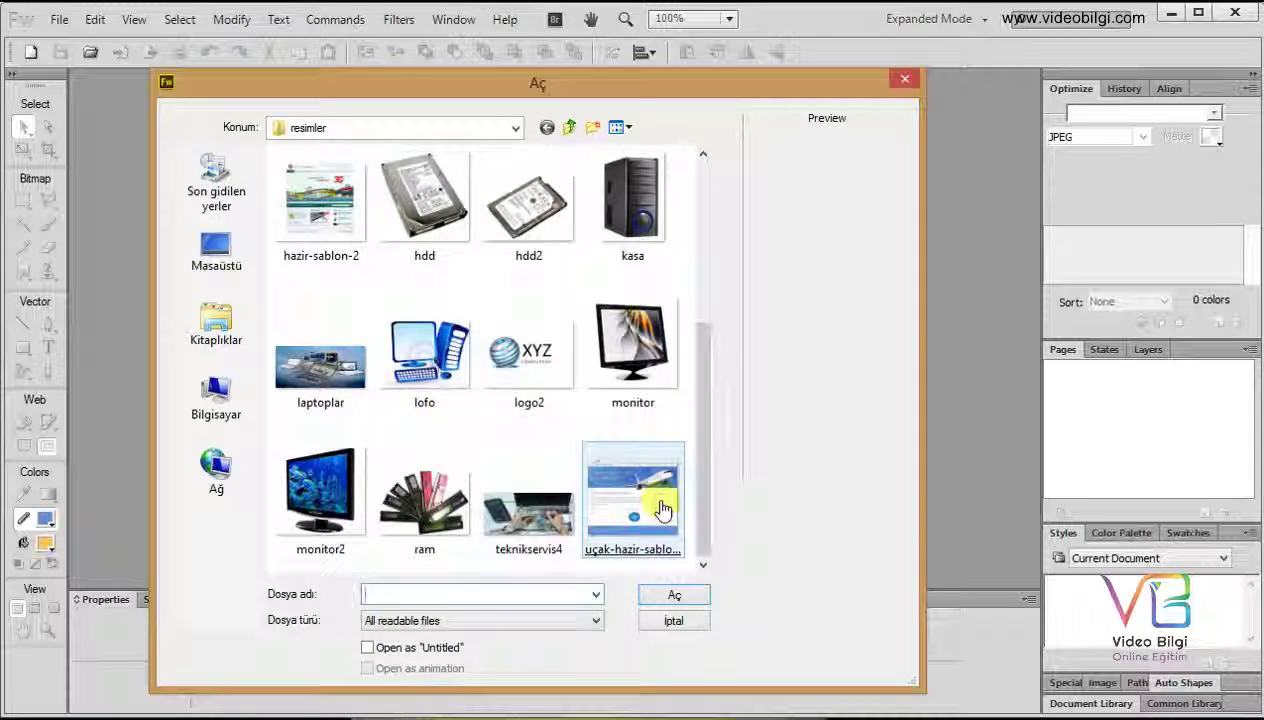
mouse_move(633, 497)
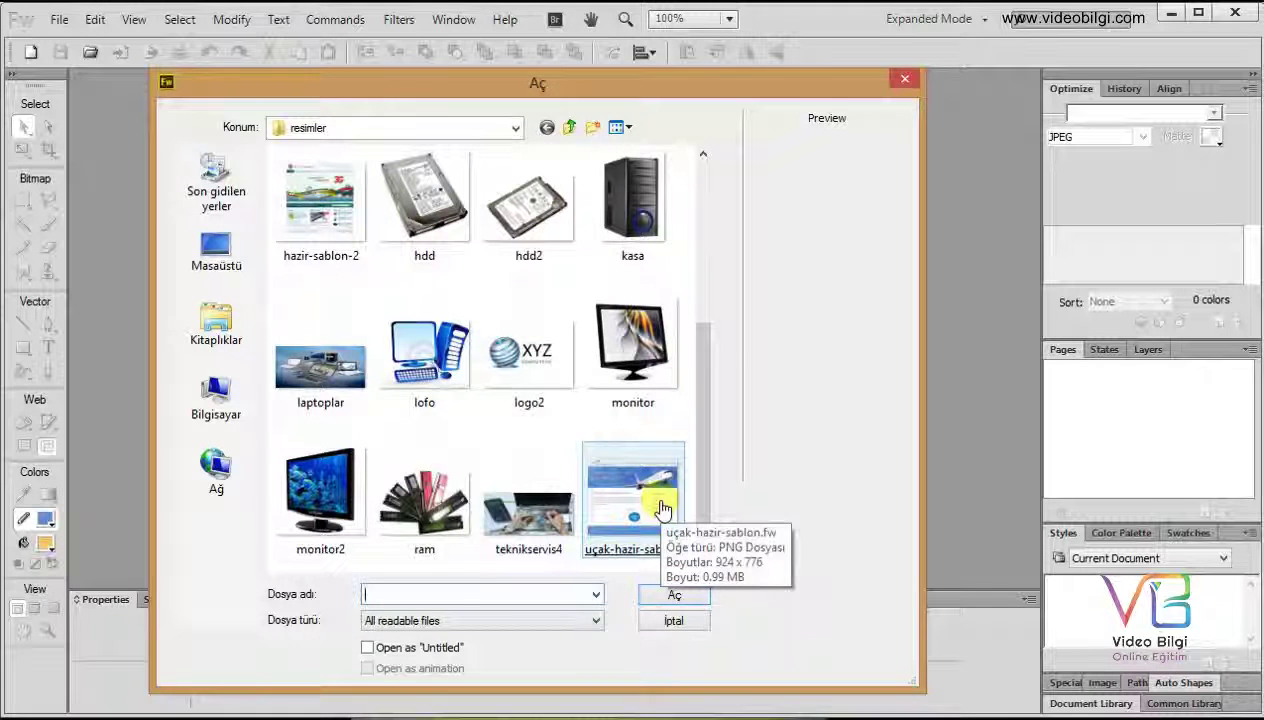
double_click(660, 508)
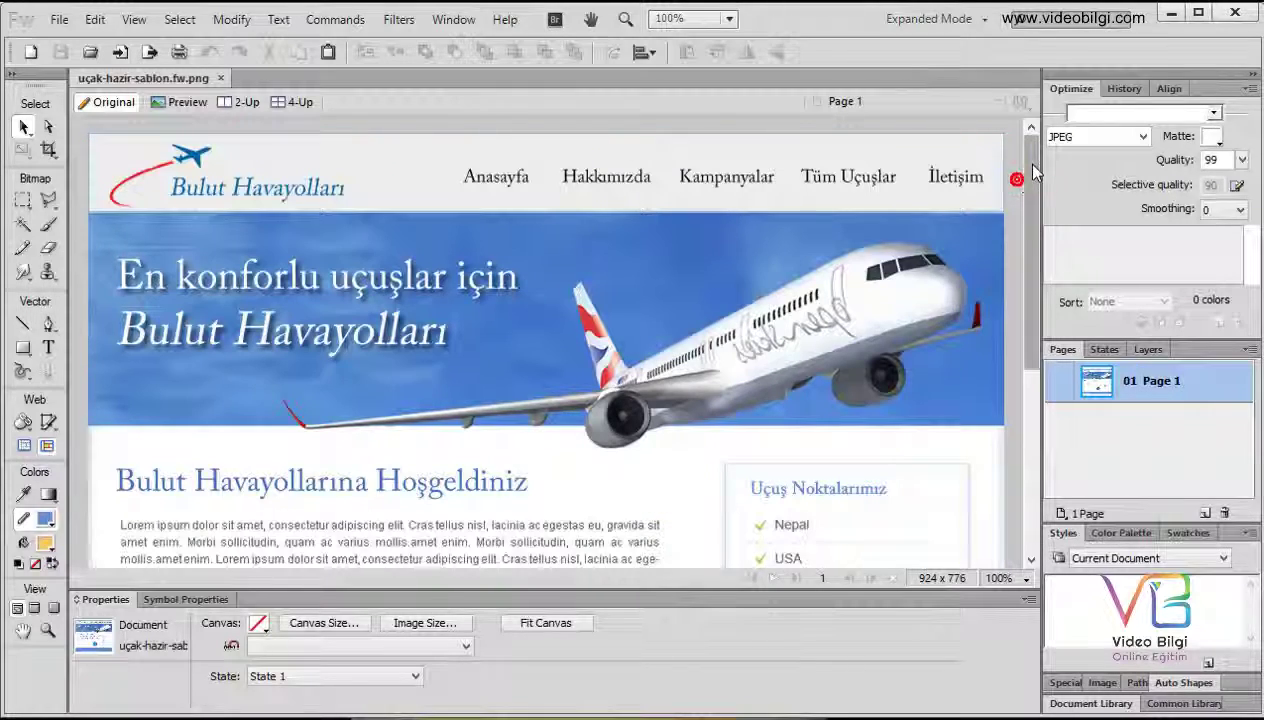
mouse_move(1019, 165)
left_mouse_down()
mouse_move(1012, 344)
mouse_move(1007, 225)
mouse_move(1022, 152)
left_mouse_up()
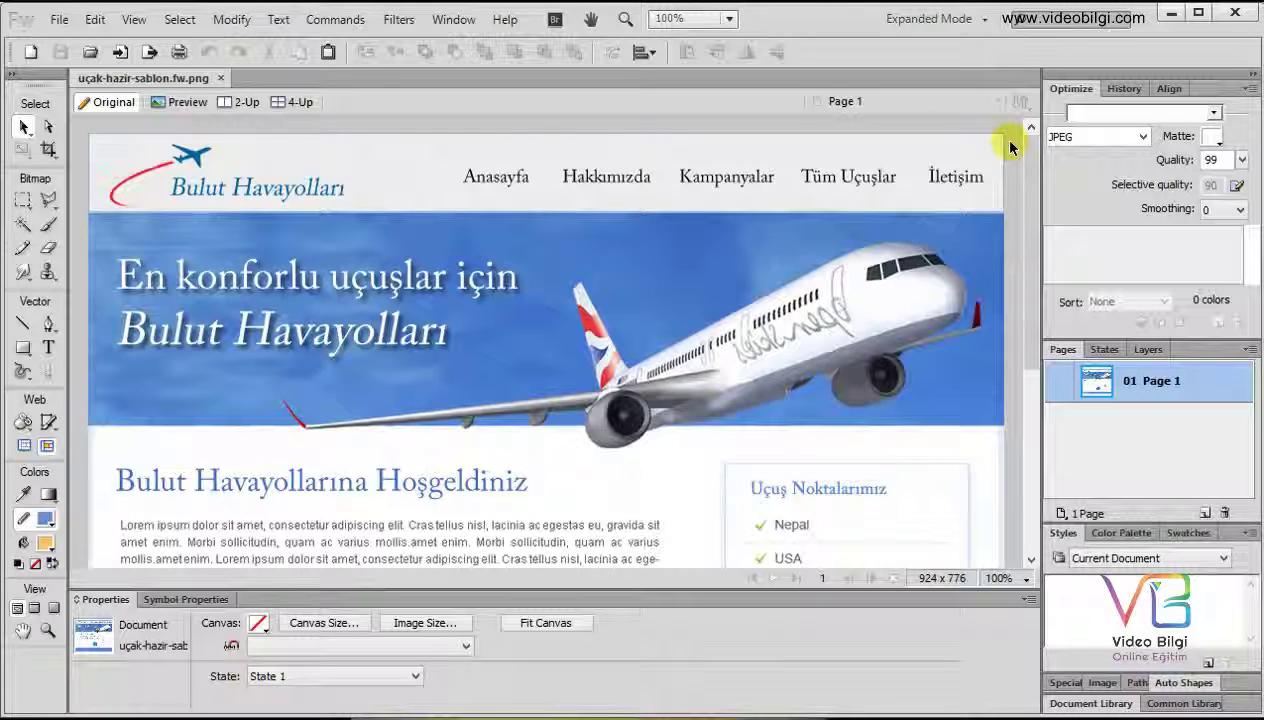
left_click(1004, 141)
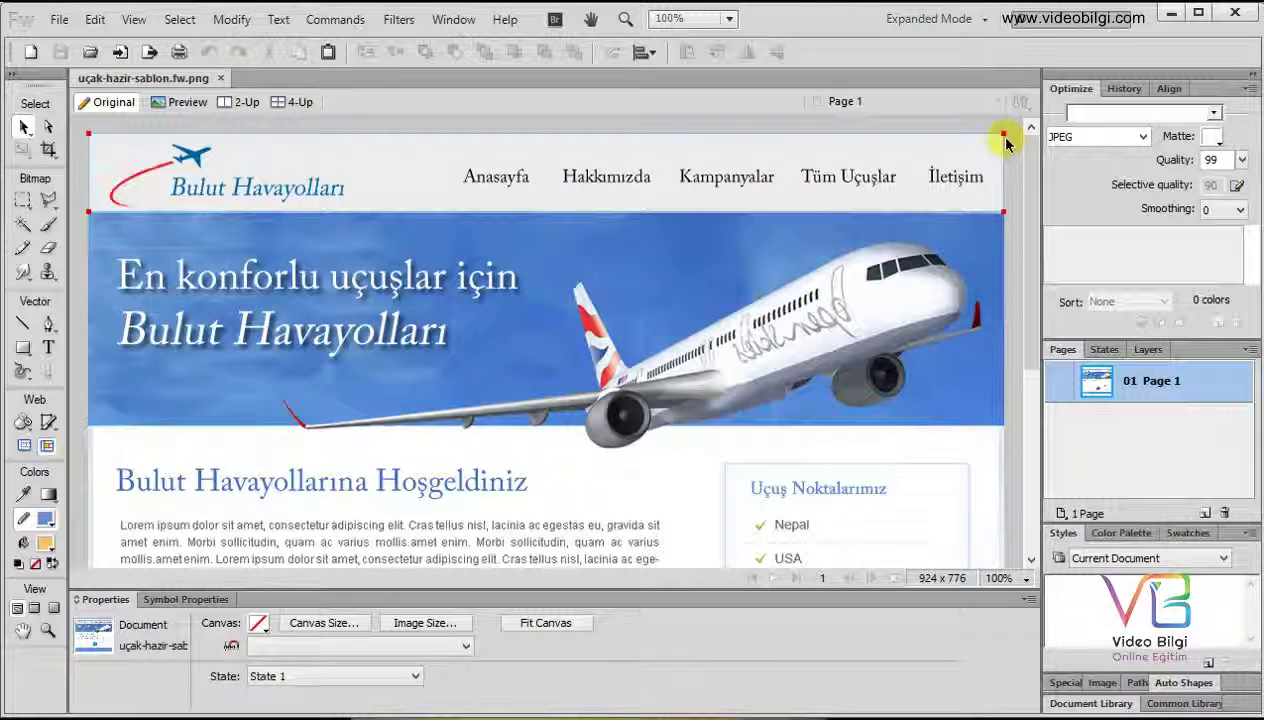
left_click(1012, 157)
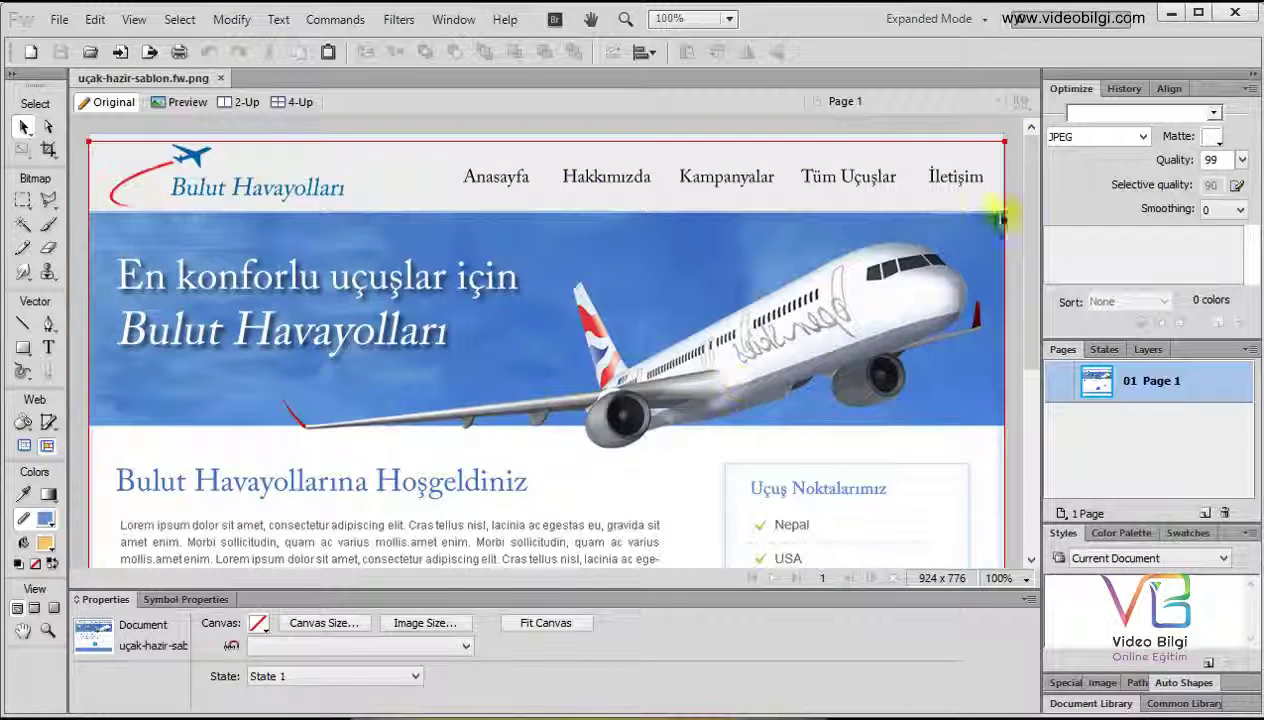
mouse_move(1024, 192)
left_mouse_down()
mouse_move(1024, 360)
mouse_move(1022, 185)
left_mouse_up()
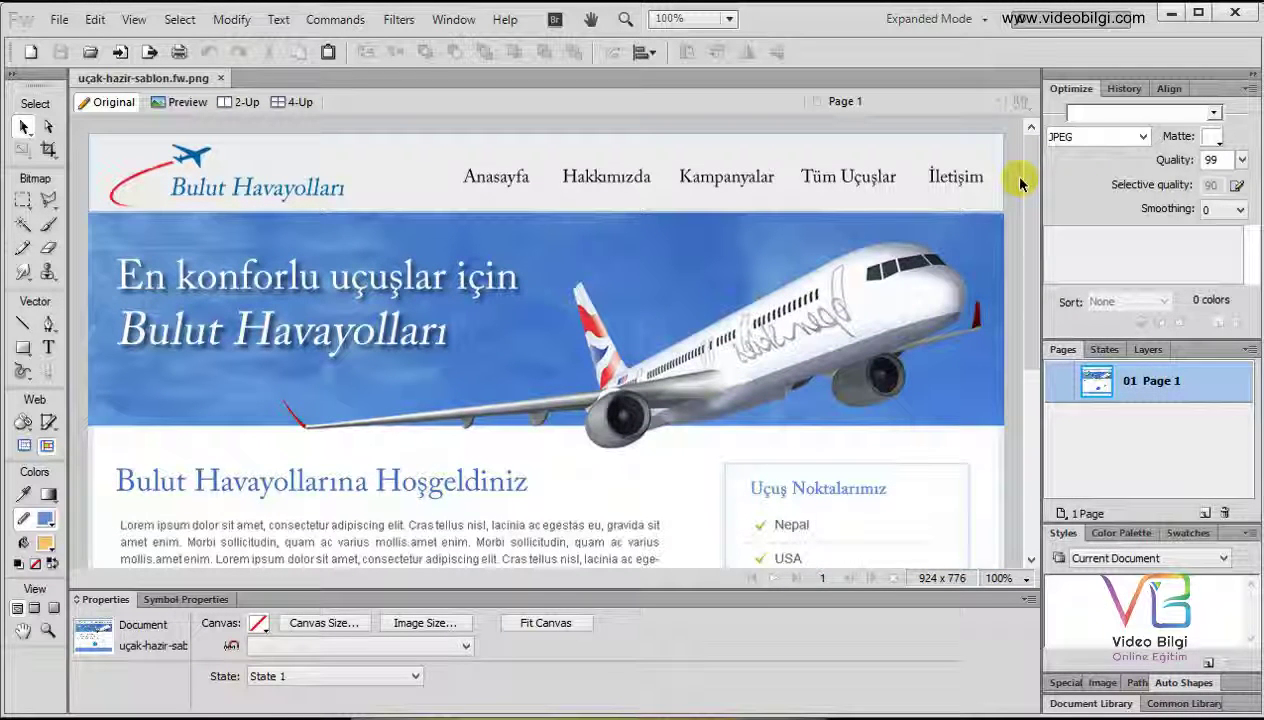
left_click_drag(1022, 183, 1027, 340)
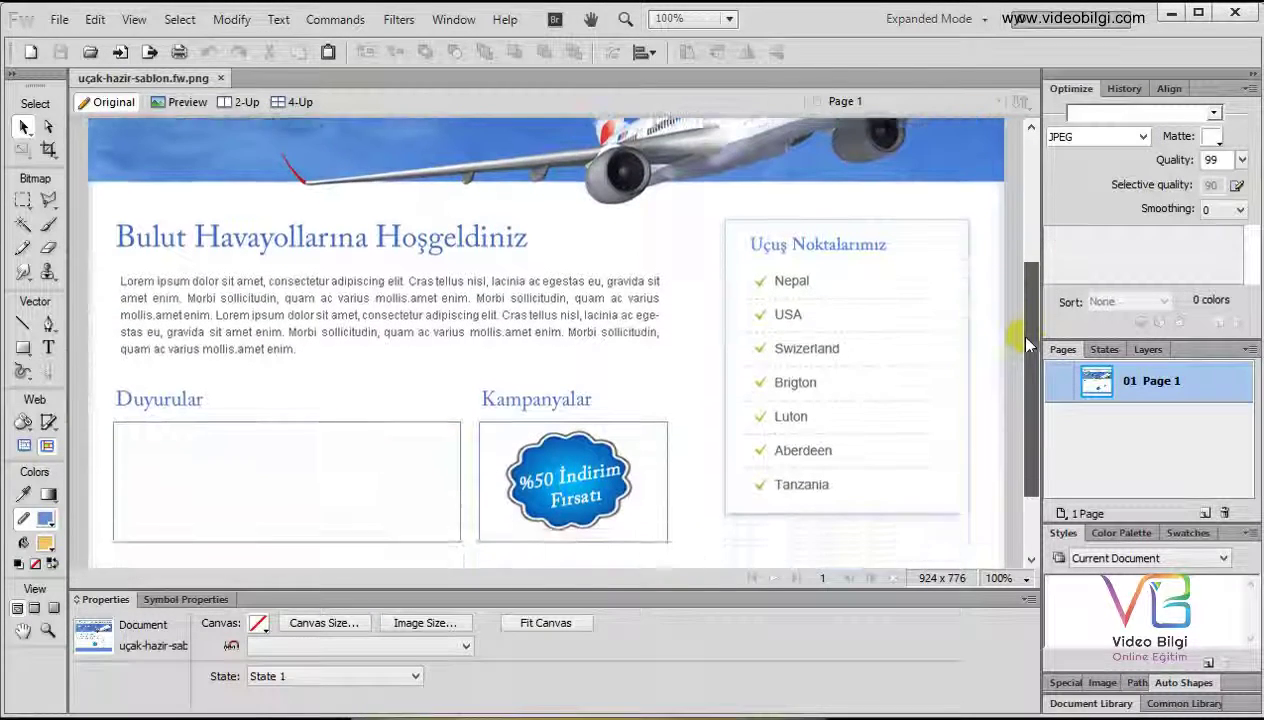
left_click_drag(1027, 343, 1015, 340)
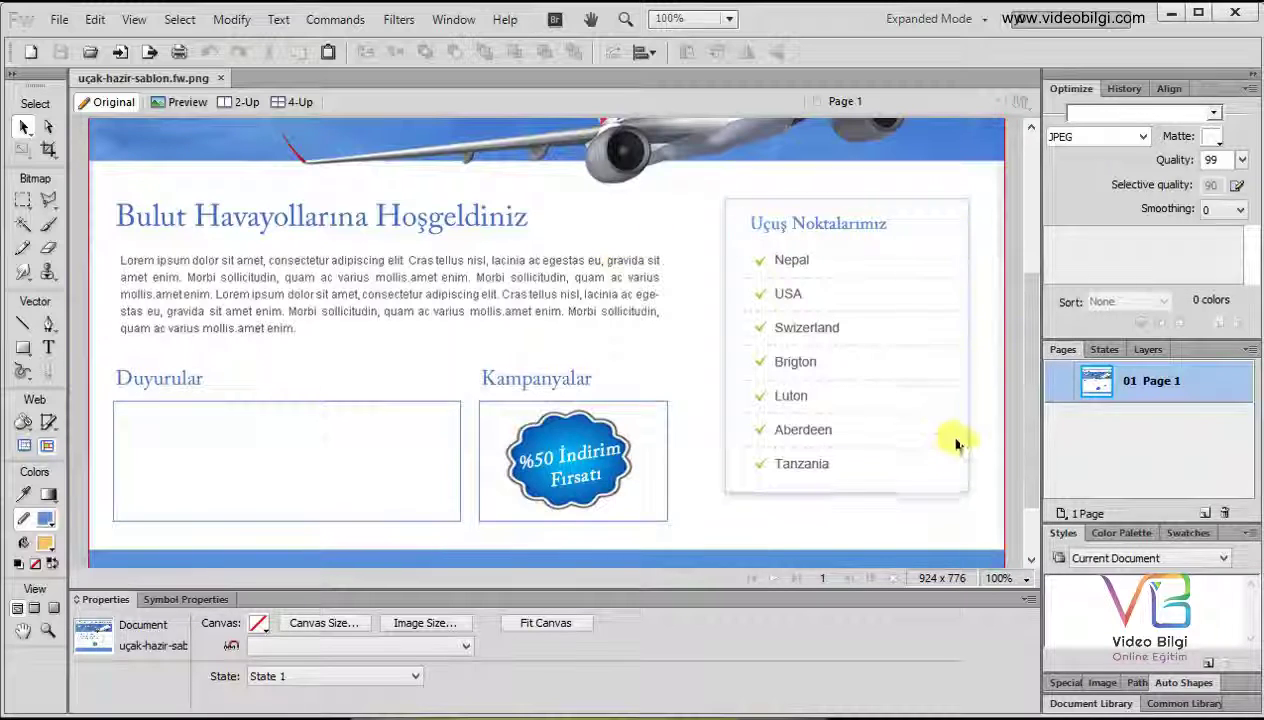
mouse_move(1030, 388)
left_mouse_down()
mouse_move(1030, 280)
mouse_move(1013, 242)
left_mouse_up()
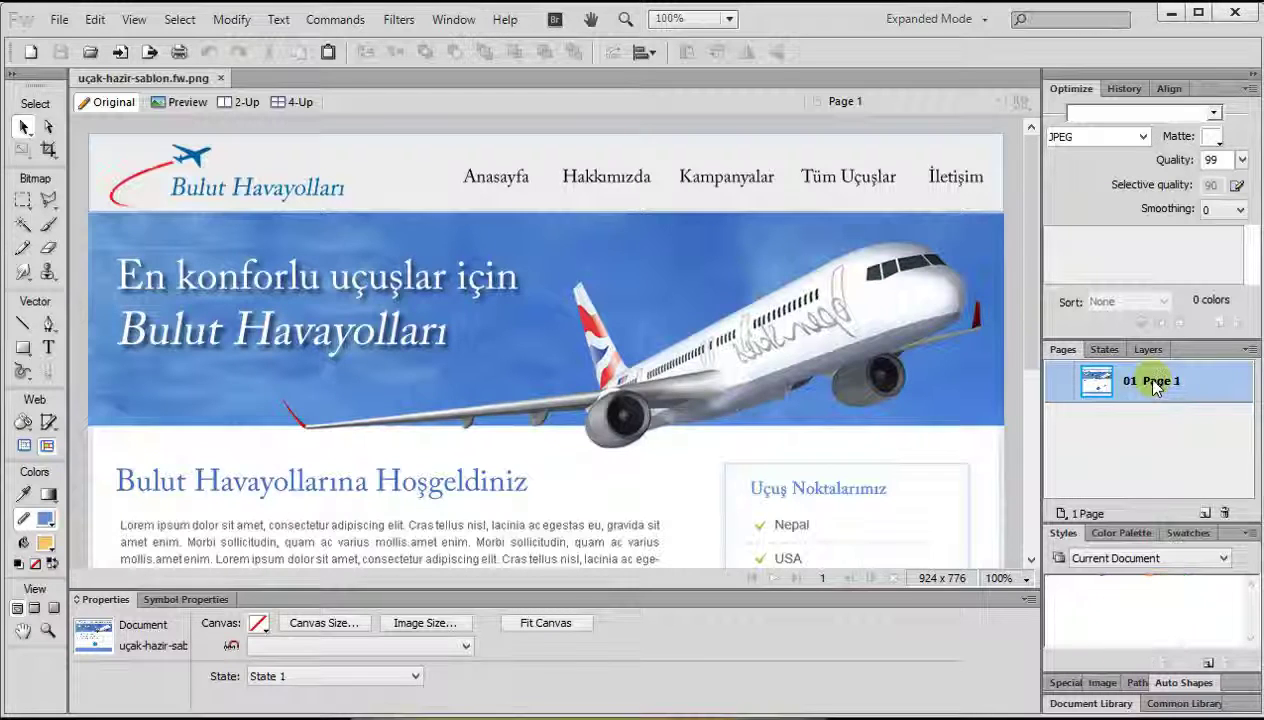
double_click(1155, 383)
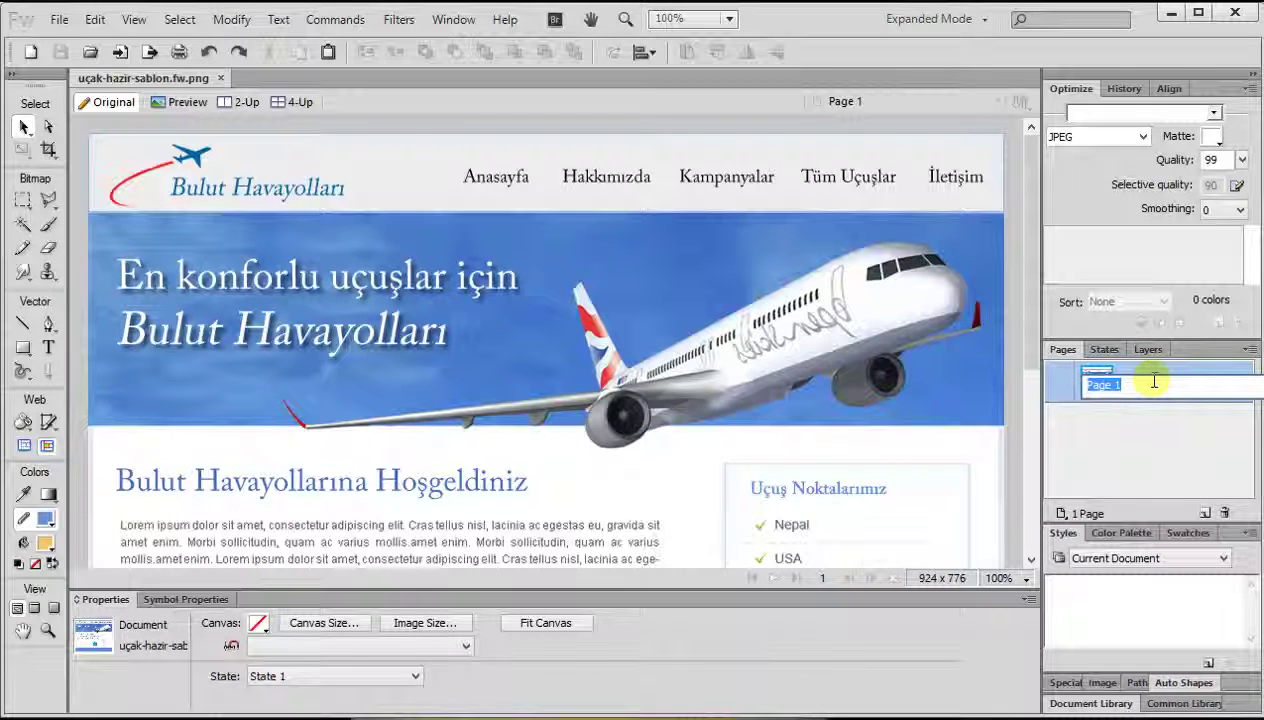
Rename the document's page from Page 1 to index
key("BackSpace")
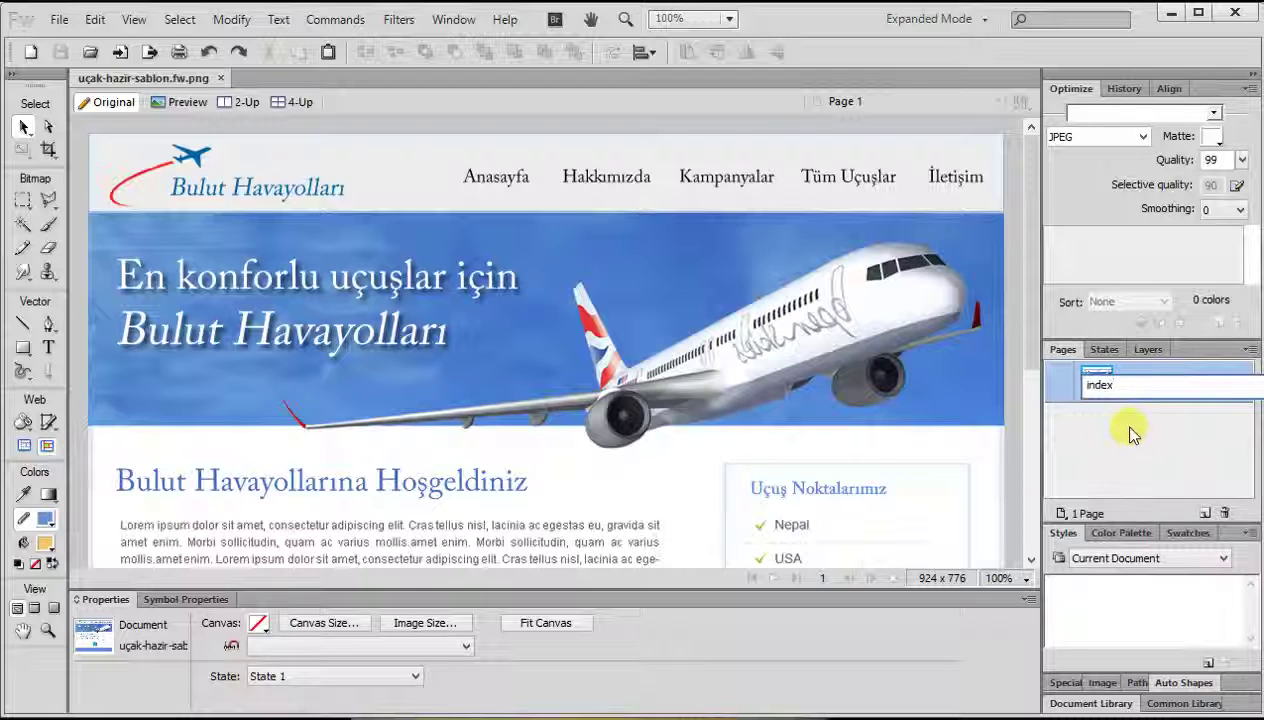
key("Return")
left_click(1129, 431)
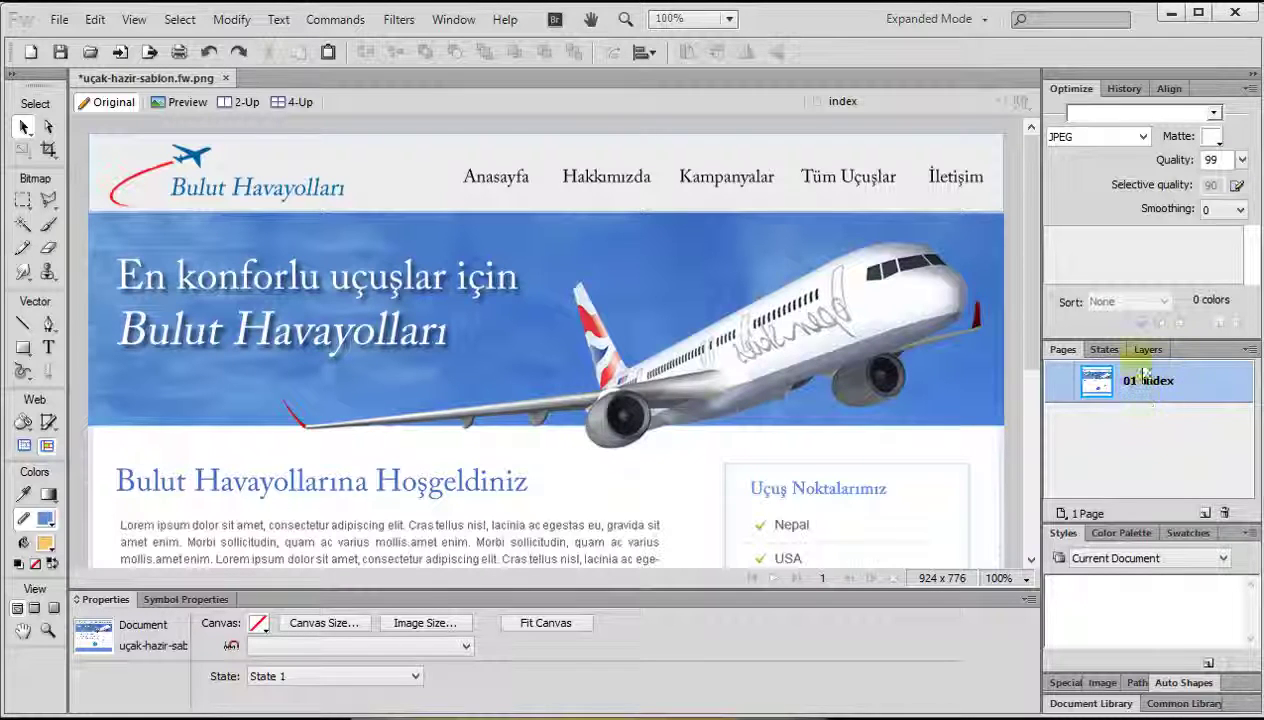
Inspect the header's navigation links group, then bring up the index page's options
mouse_move(1024, 318)
left_mouse_down()
mouse_move(1024, 388)
mouse_move(1020, 316)
left_mouse_up()
left_click(957, 193)
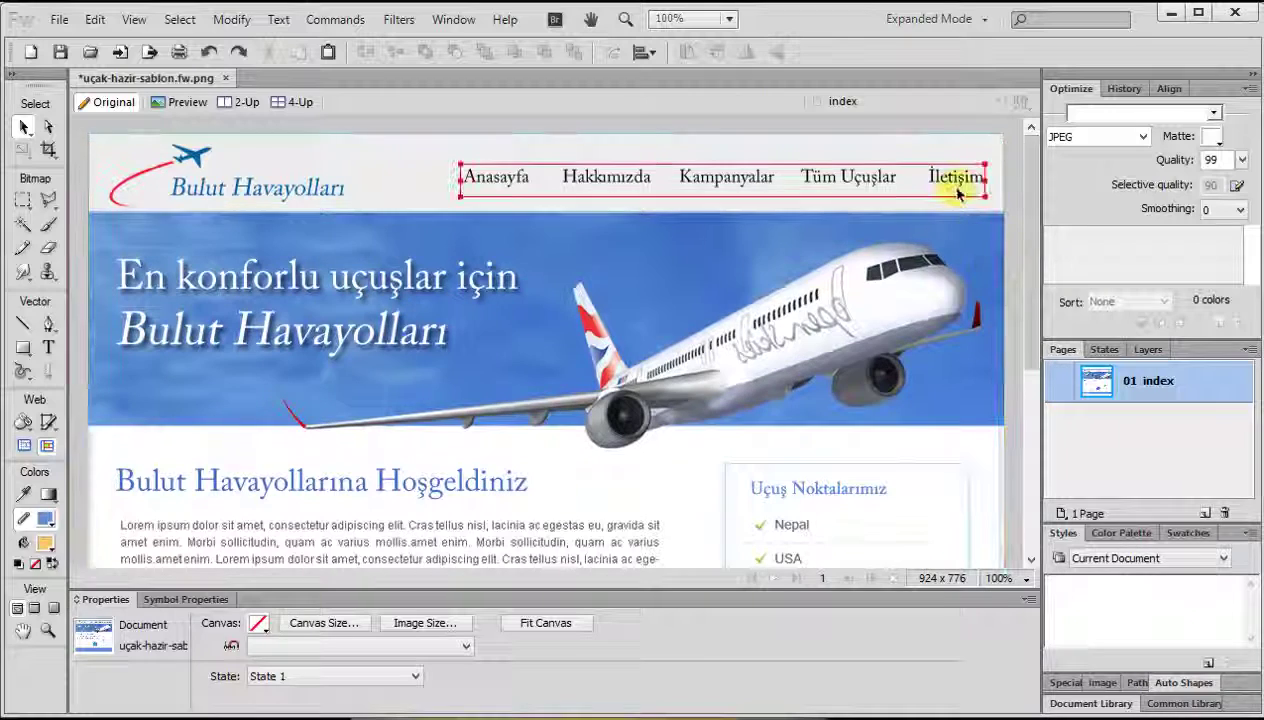
left_click(400, 190)
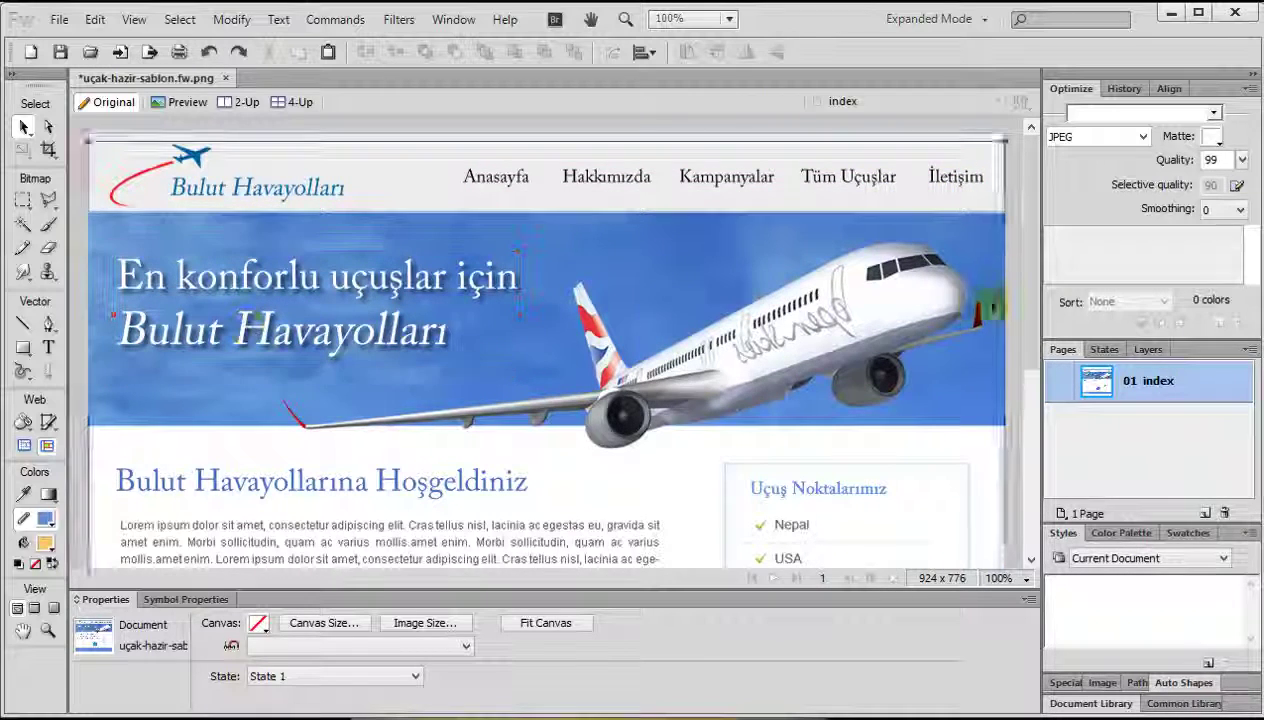
mouse_move(1026, 262)
left_mouse_down()
mouse_move(1010, 423)
mouse_move(1018, 263)
left_mouse_up()
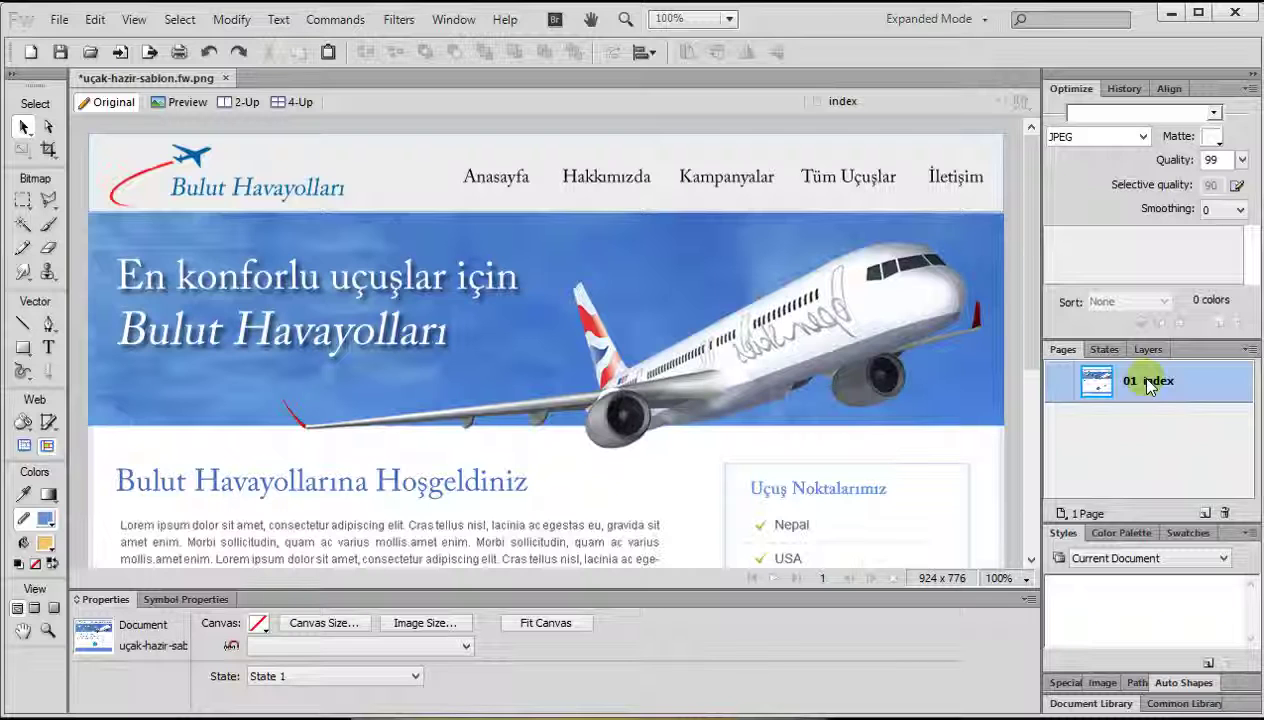
right_click(1147, 385)
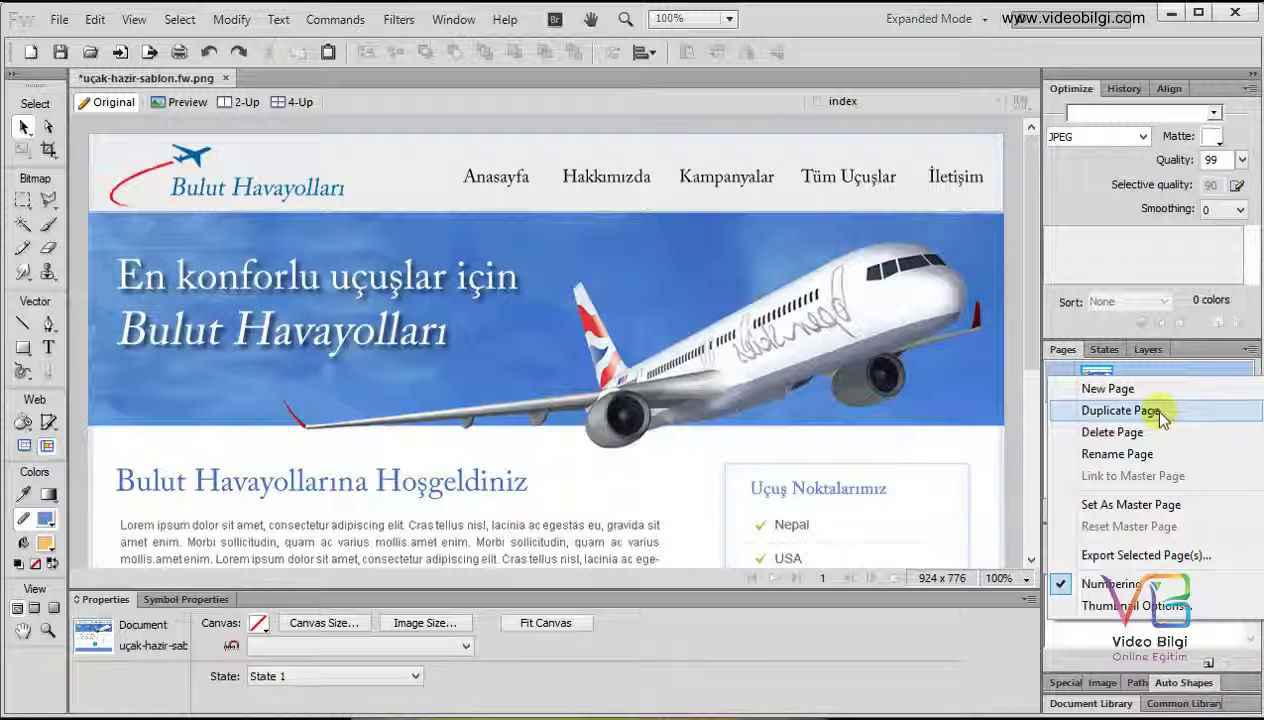
left_click(1018, 328)
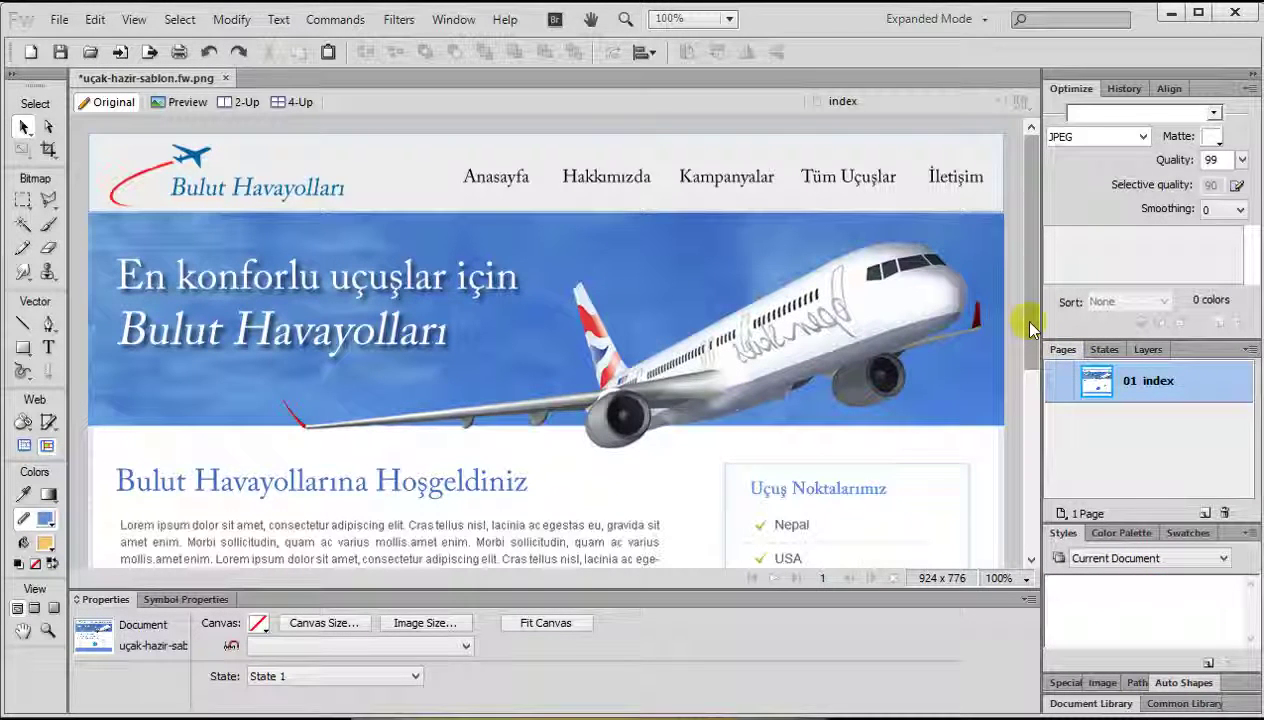
left_click(505, 182)
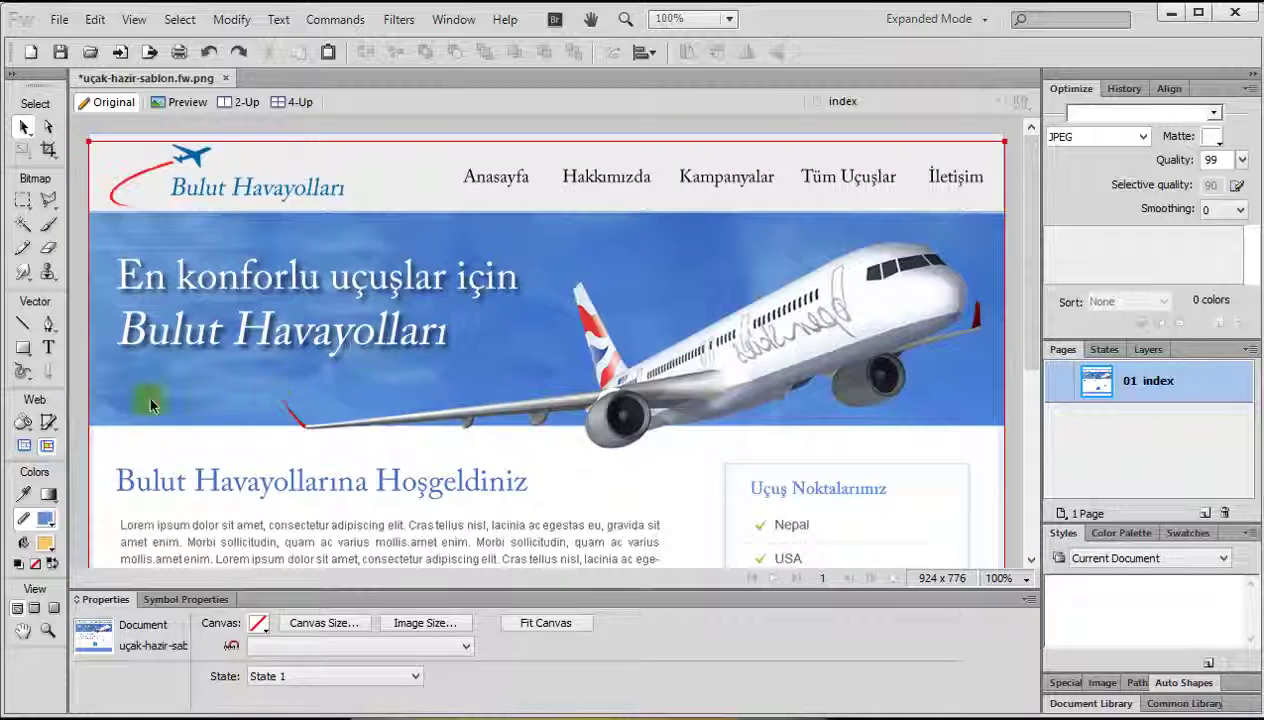
left_click(57, 428)
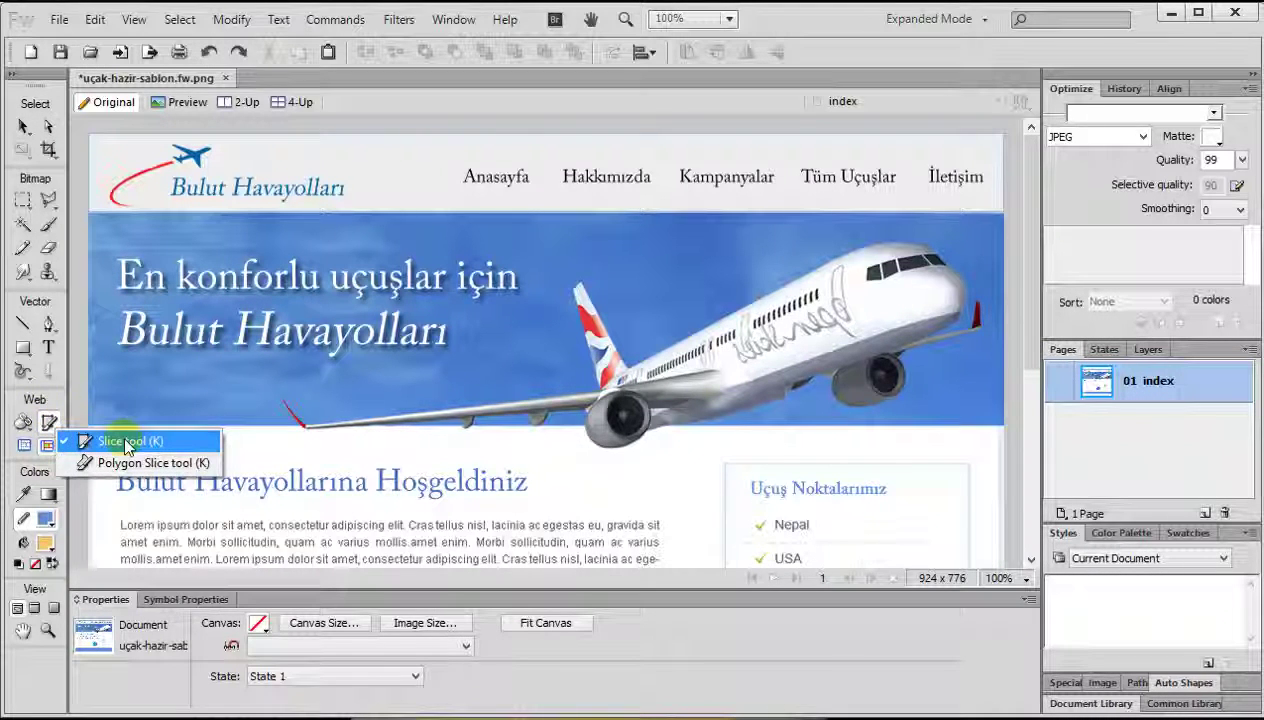
Draw rectangle hotspots over Anasayfa, Hakkımızda, Kampanyalar, Tüm Uçuşlar and İletişim
left_click(120, 441)
left_click(24, 422)
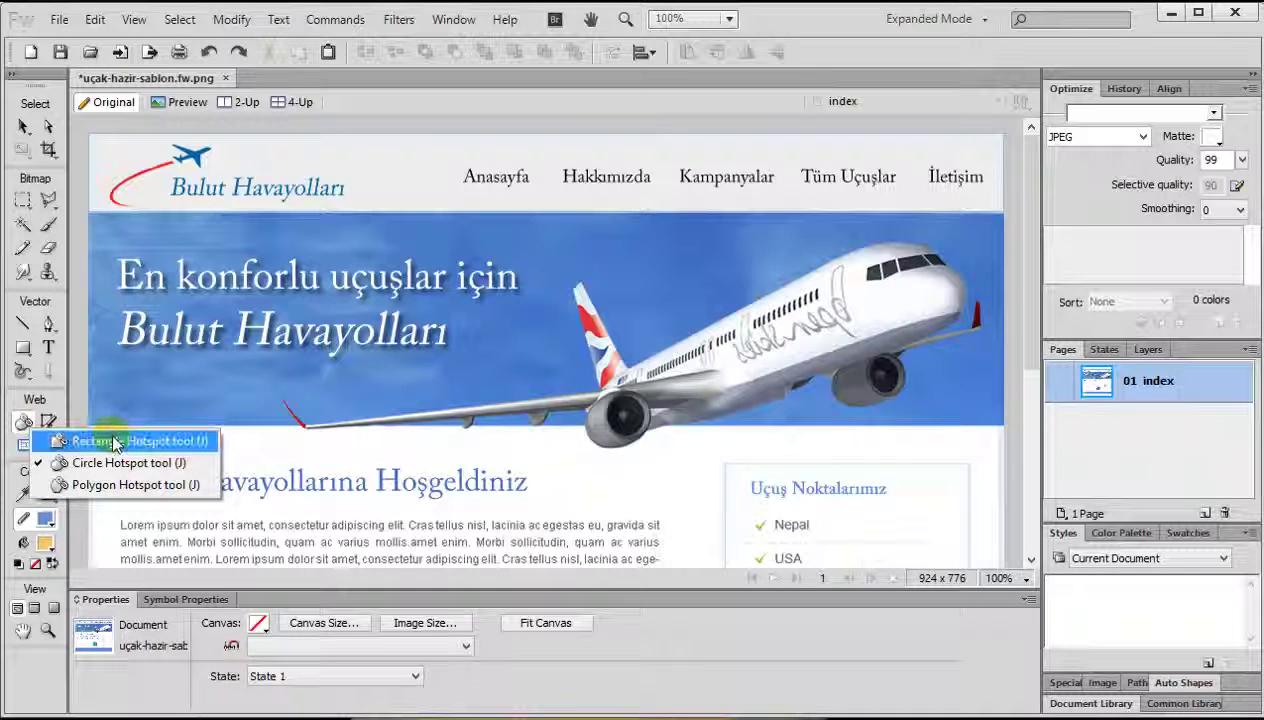
left_click(24, 423)
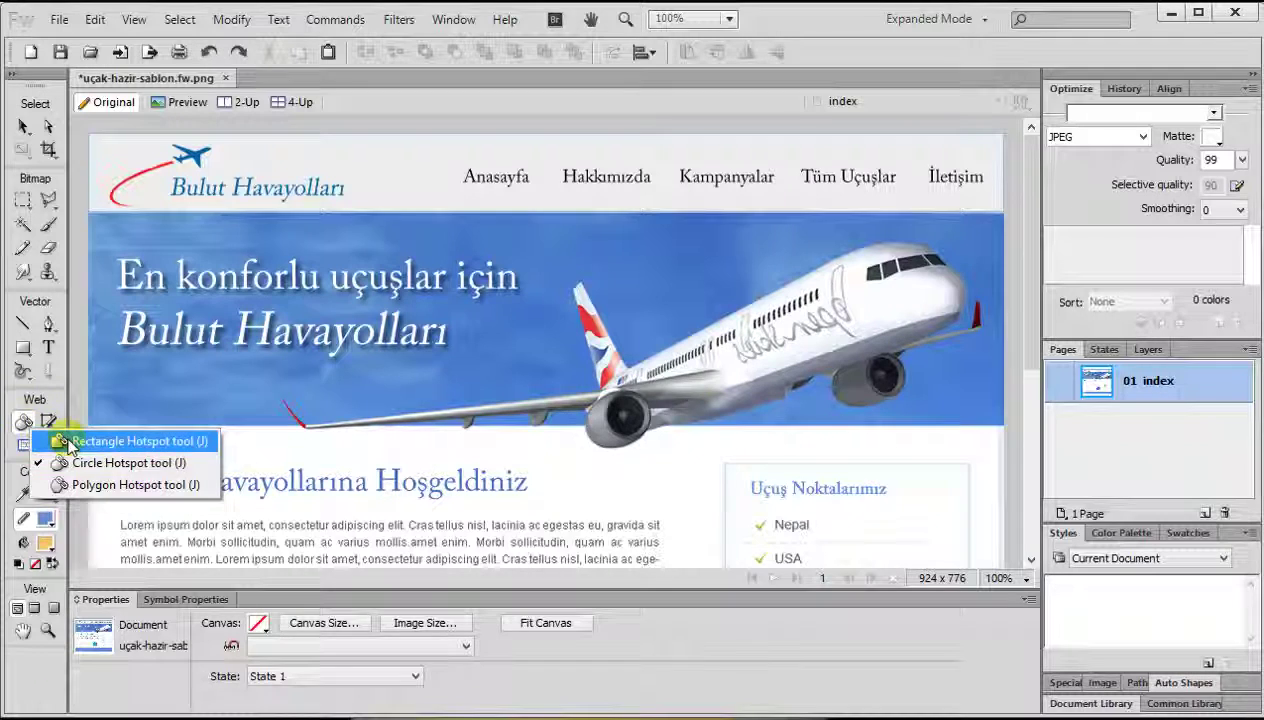
left_click(60, 441)
left_click_drag(451, 152, 547, 197)
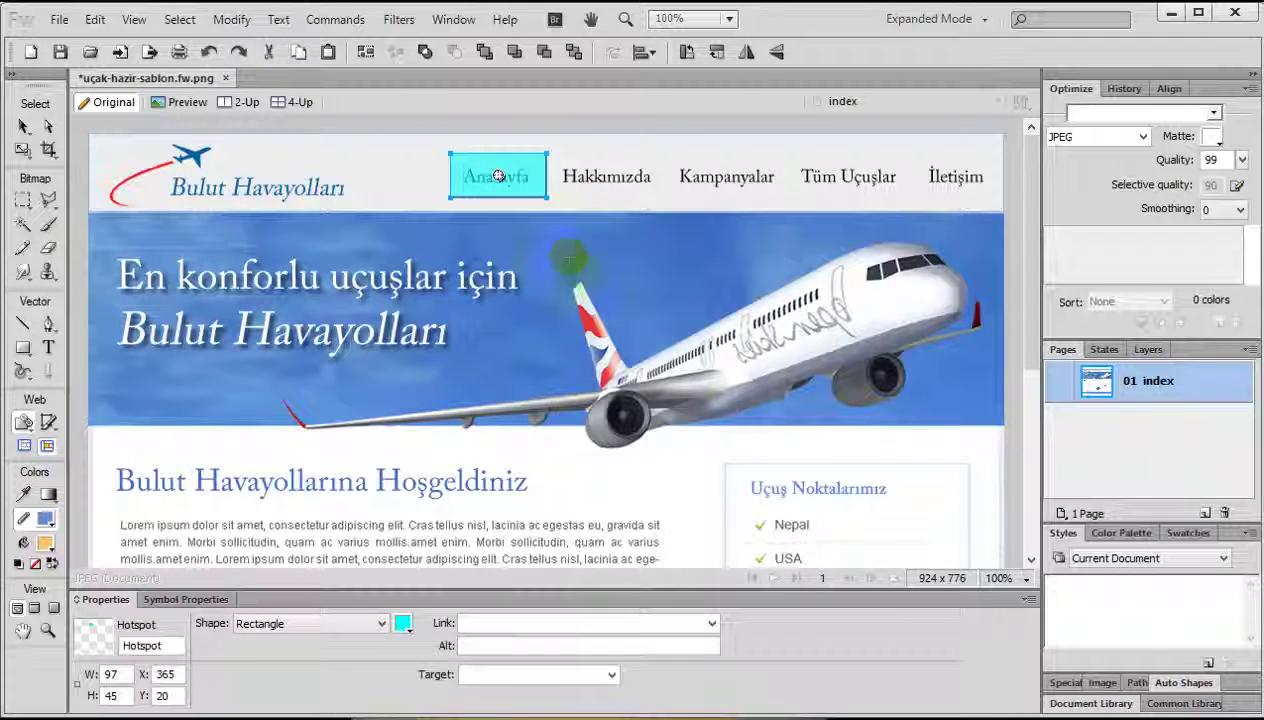
left_click_drag(563, 153, 659, 194)
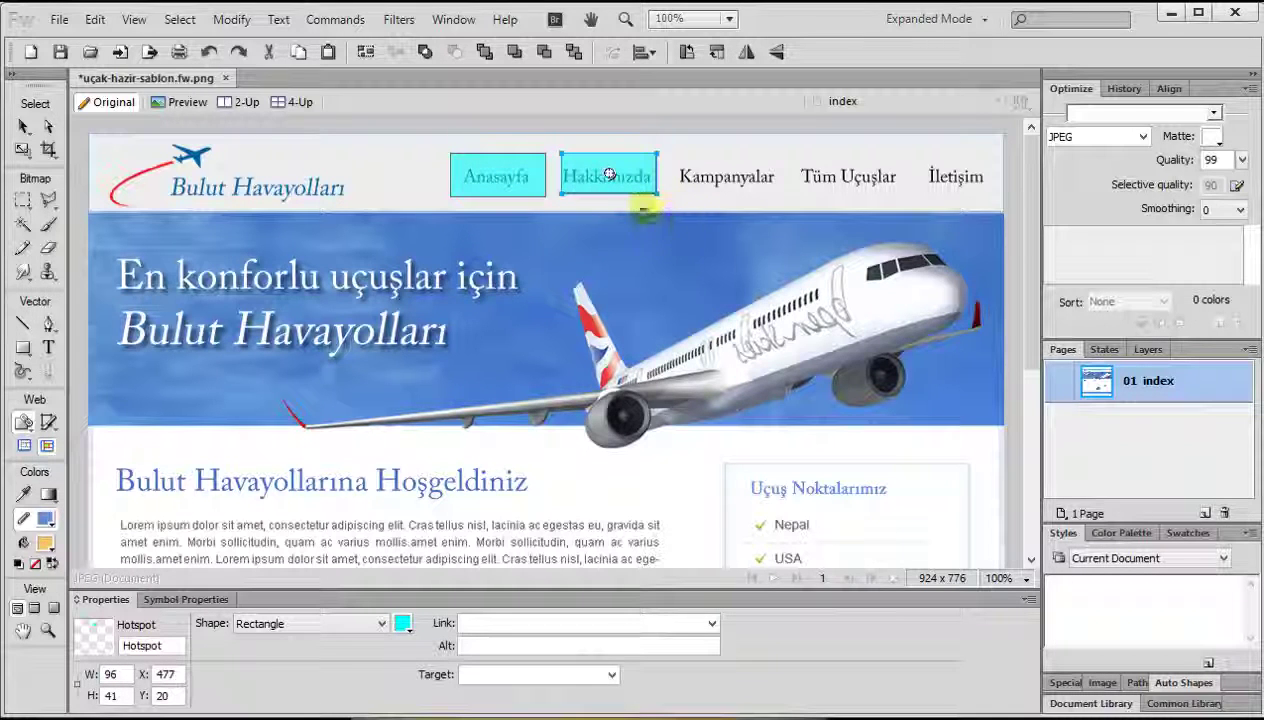
left_click_drag(920, 153, 996, 194)
left_click_drag(677, 153, 777, 194)
left_click_drag(802, 153, 907, 194)
Nudge the Tüm Uçuşlar hotspot 7 px left and begin the Anasayfa link index.html
left_click(23, 126)
left_click_drag(855, 175, 848, 175)
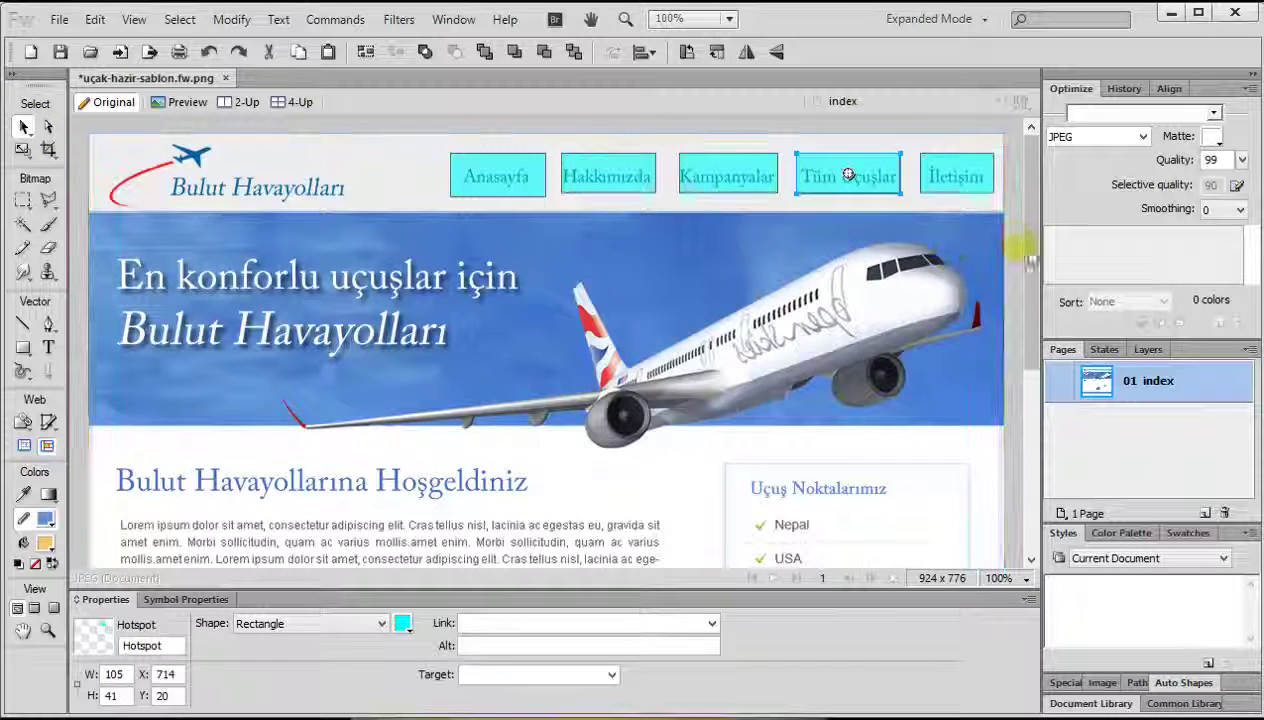
left_click(1012, 242)
left_click(600, 188)
left_click(600, 188)
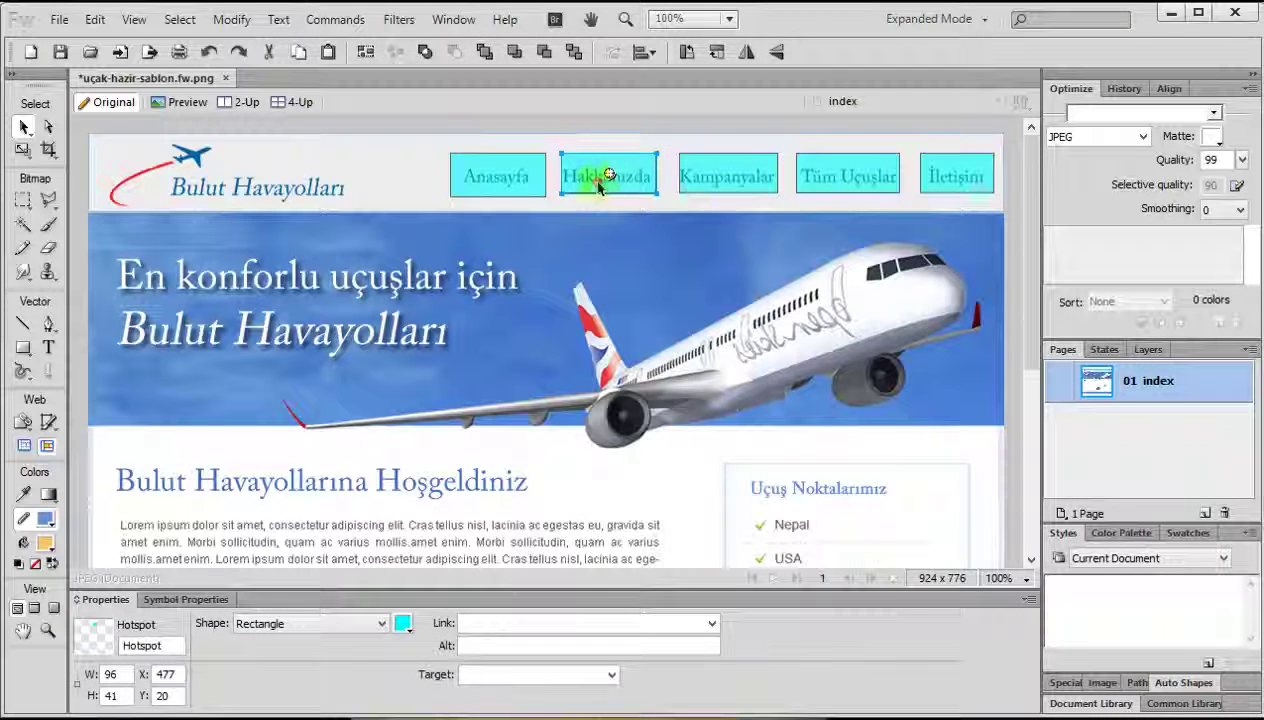
left_click(500, 177)
Link the Hakkımızda, Kampanyalar and Tüm Uçuşlar hotspots to hakkizda.html, kampanyalar.html and ucuslar.html
left_click(546, 624)
type("index.html")
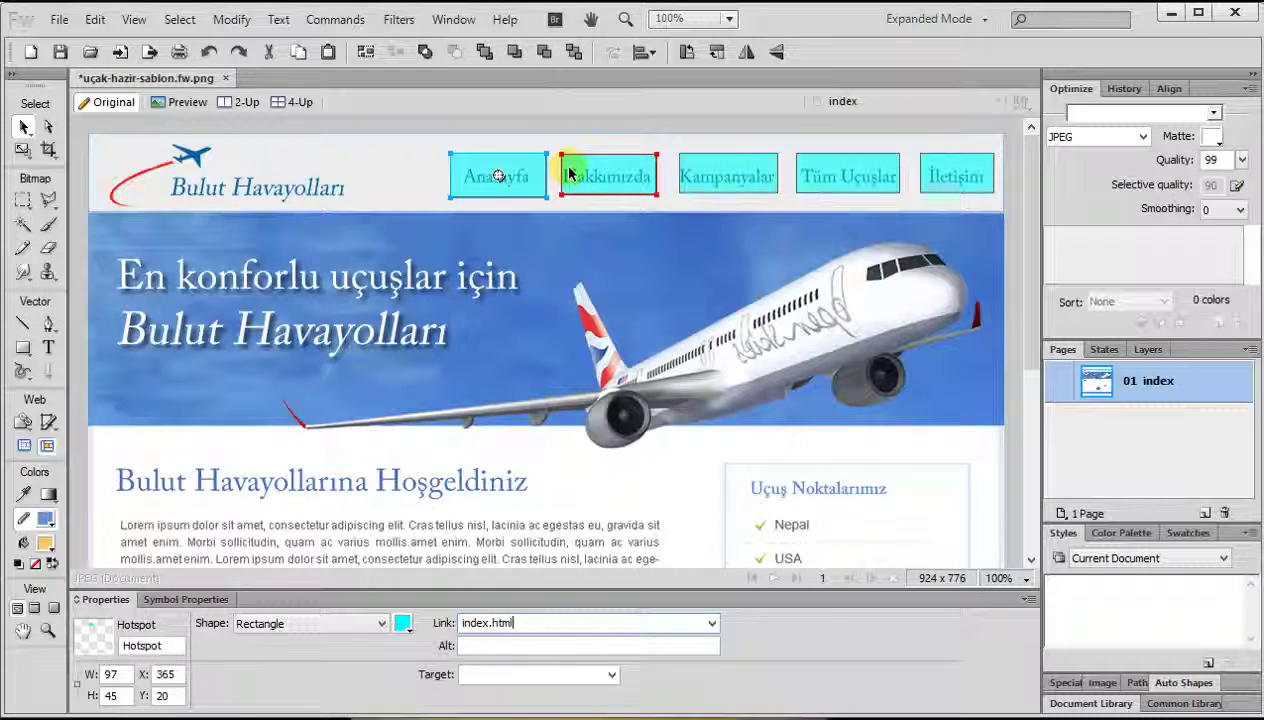
left_click(575, 174)
left_click(535, 627)
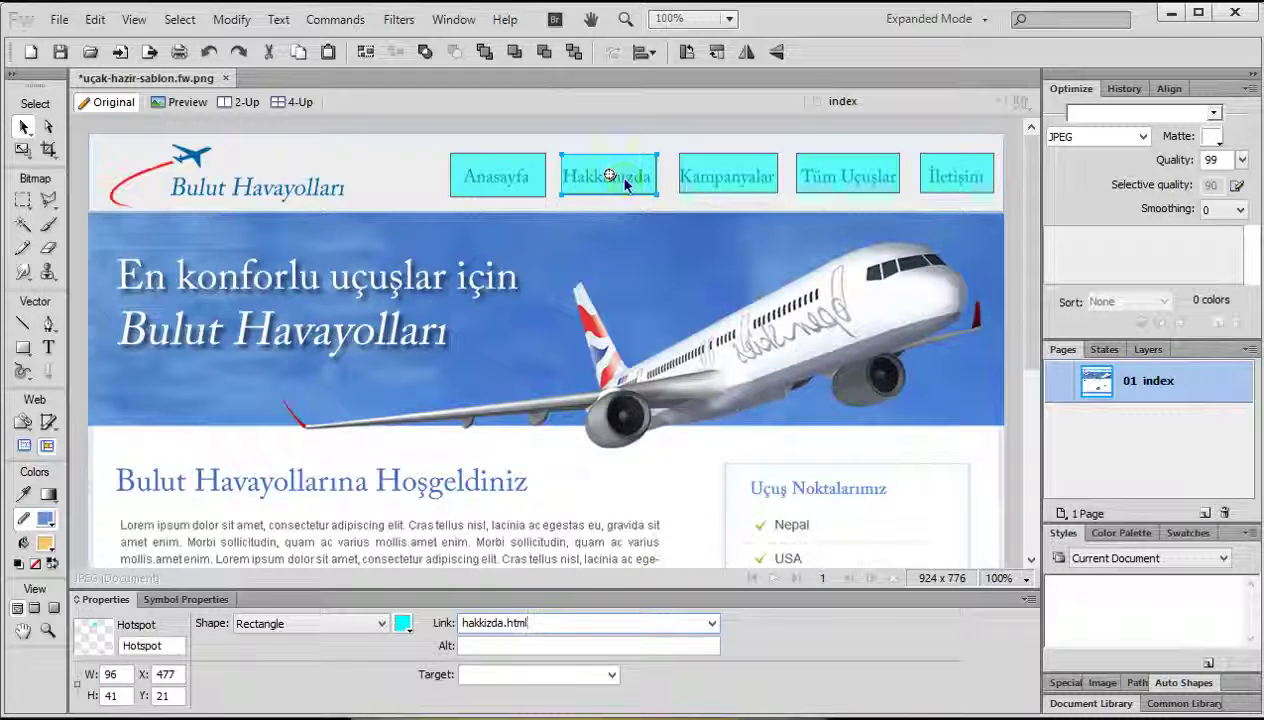
left_click(683, 180)
left_click(505, 622)
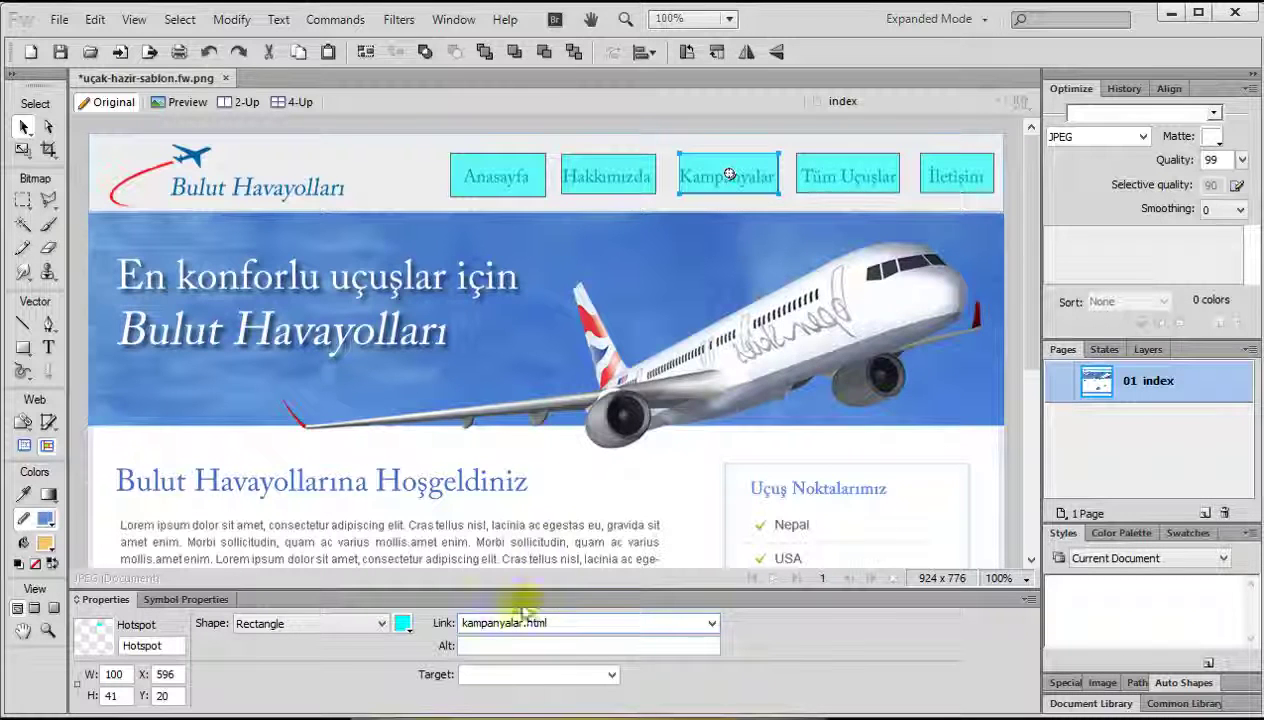
left_click(845, 174)
left_click(491, 627)
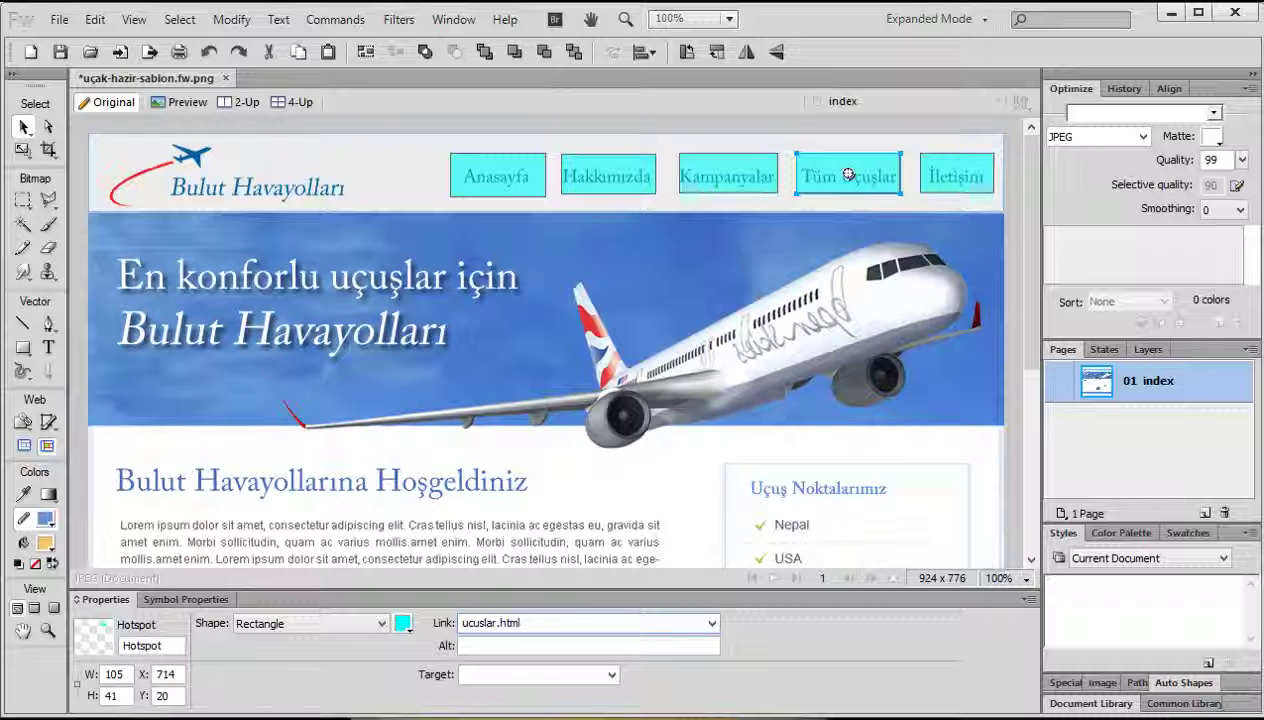
Link the İletişim hotspot to iletisim.html, then check the header rectangle and slogan
left_click(955, 177)
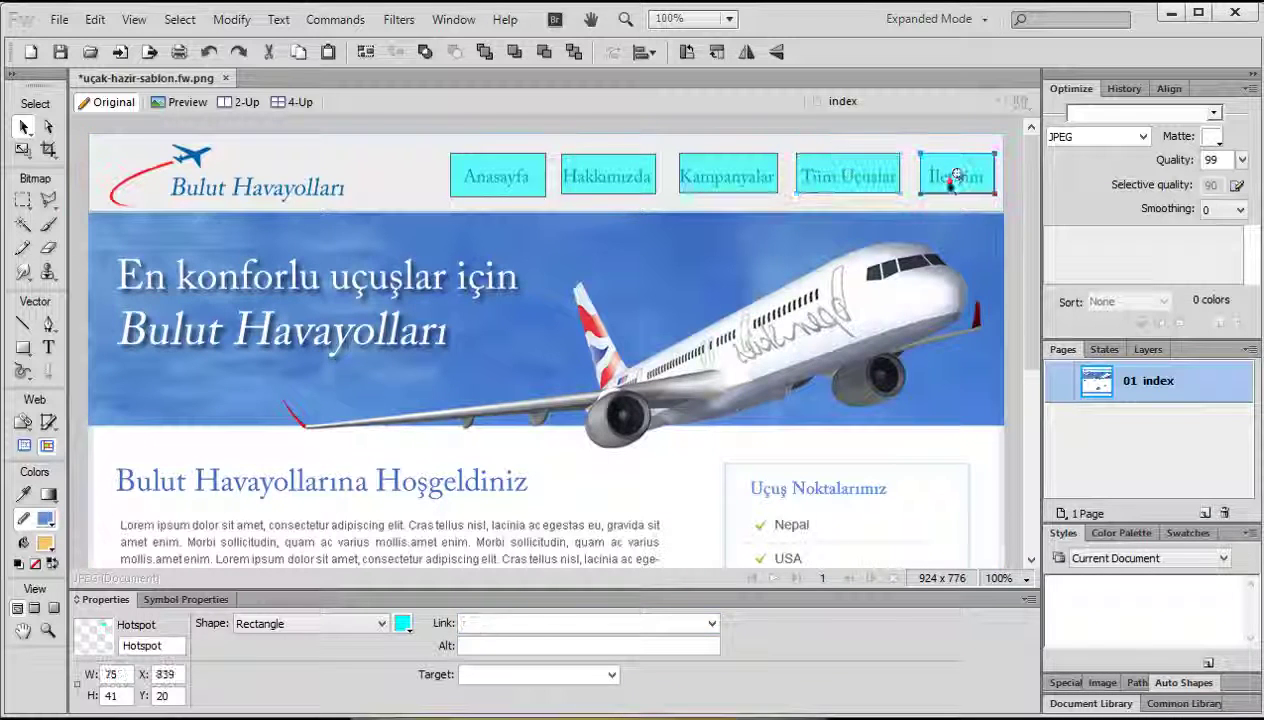
left_click(530, 625)
type("iletisim.htm")
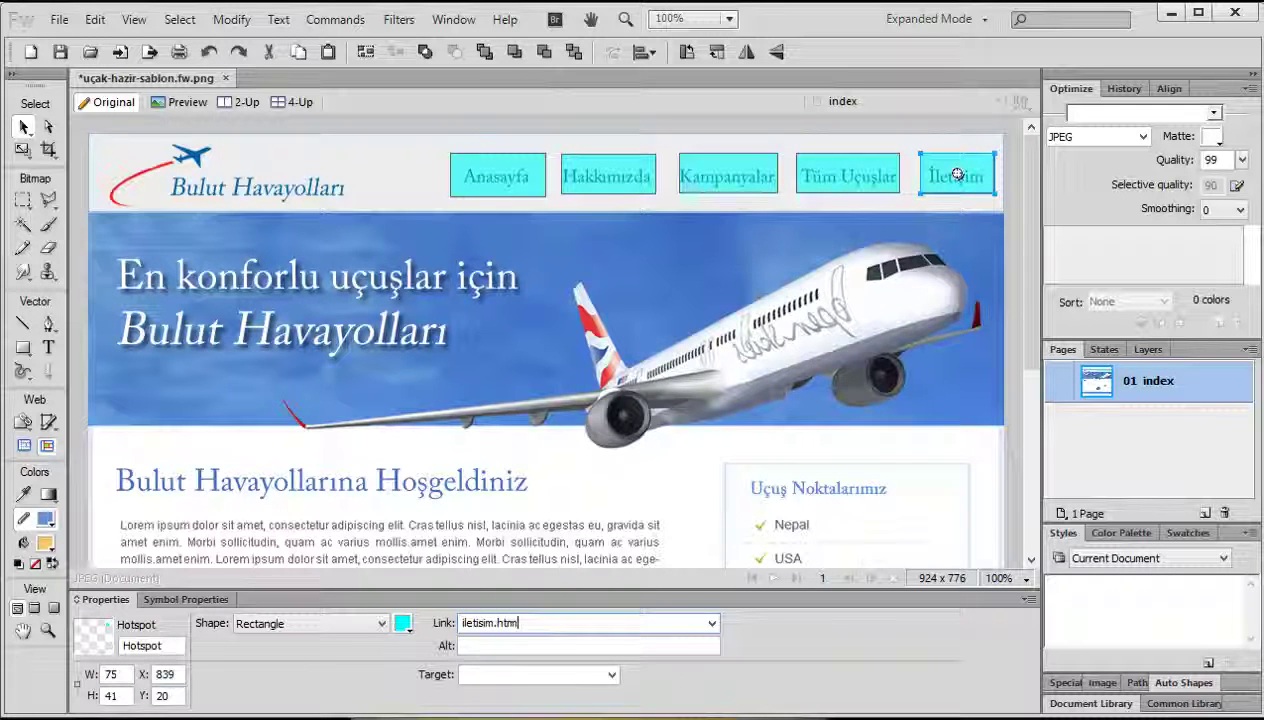
type("l")
left_click(923, 198)
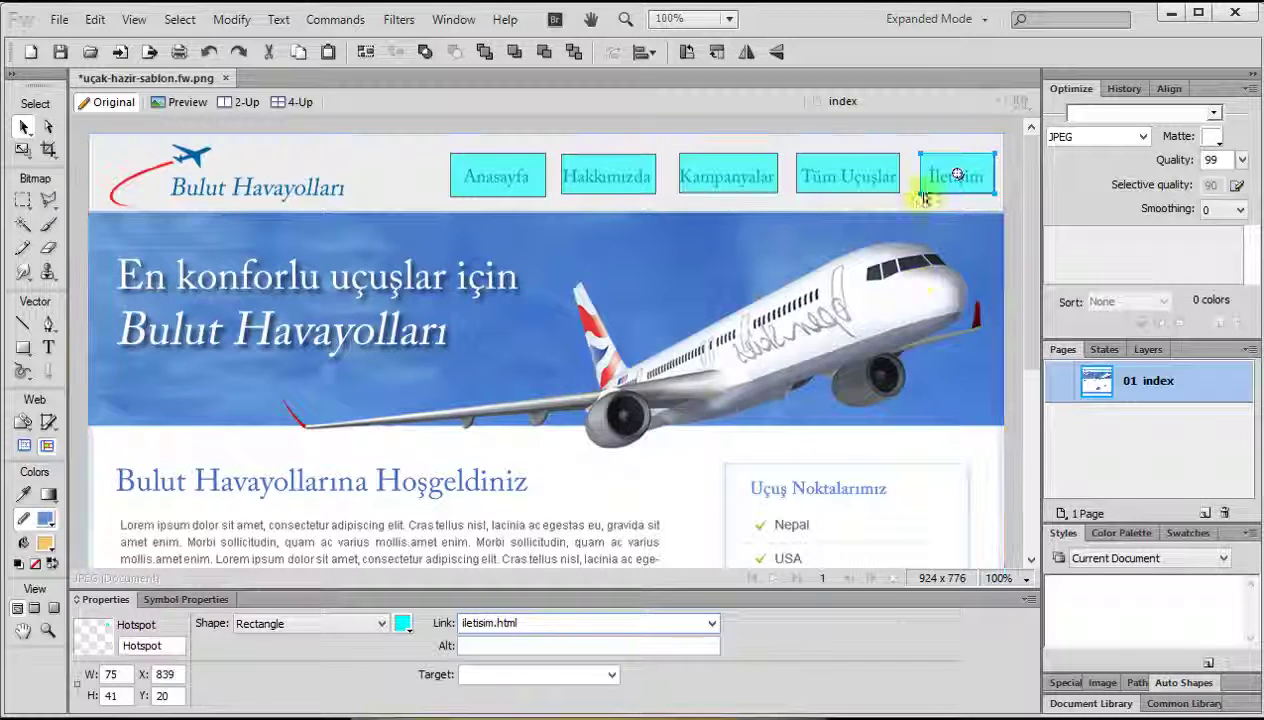
left_click(990, 177)
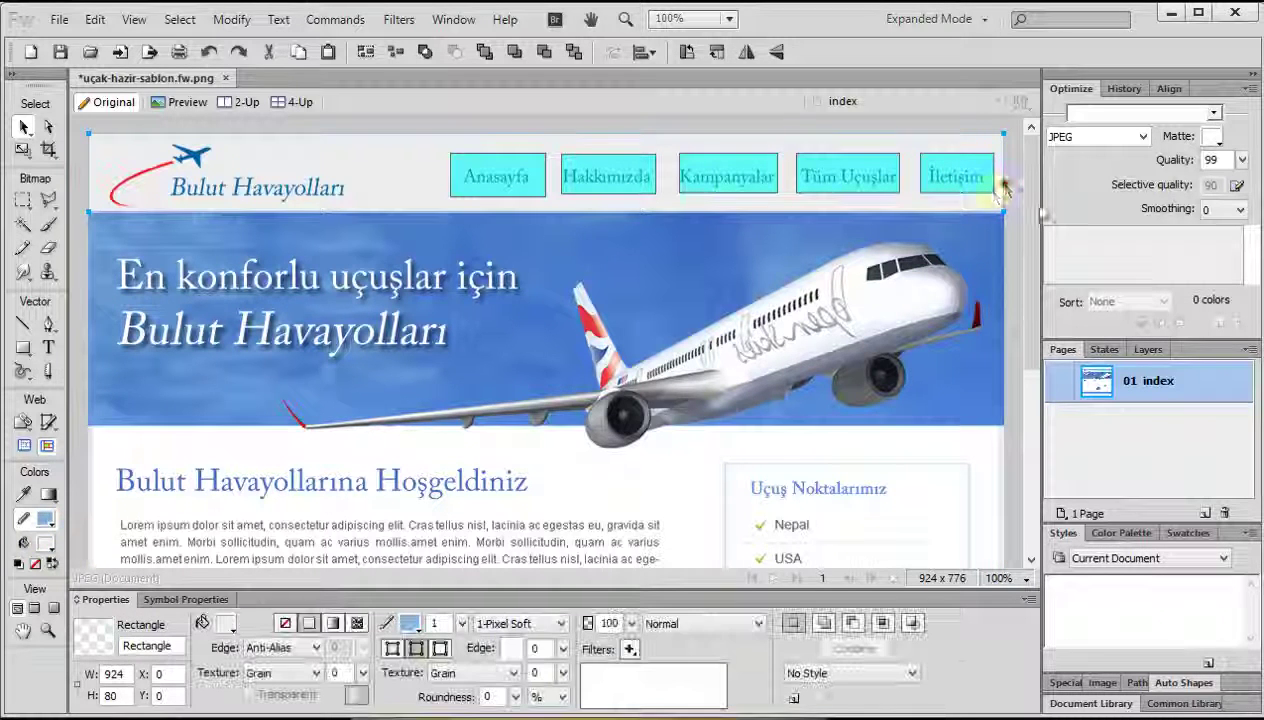
left_click(1015, 198)
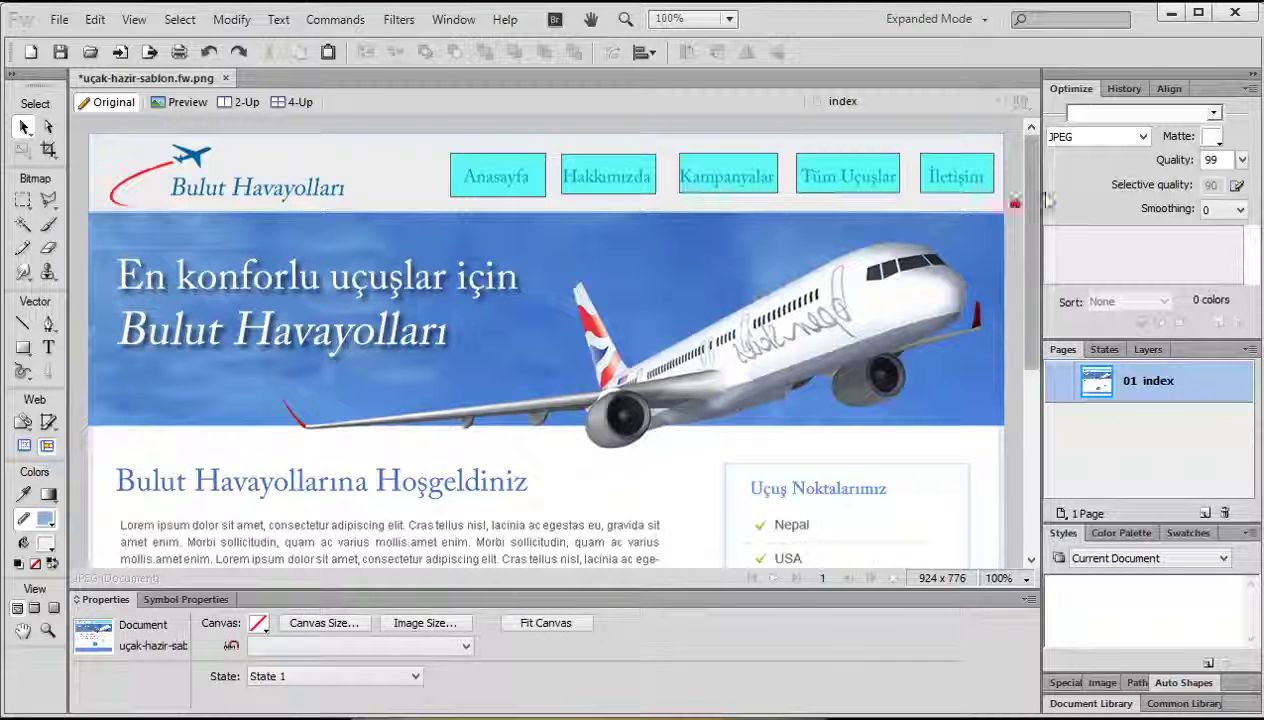
left_click(341, 272)
left_click_drag(1030, 254, 1033, 393)
Duplicate the index page via its Duplicate Page option
left_click(285, 459)
left_click_drag(1033, 297, 1034, 183)
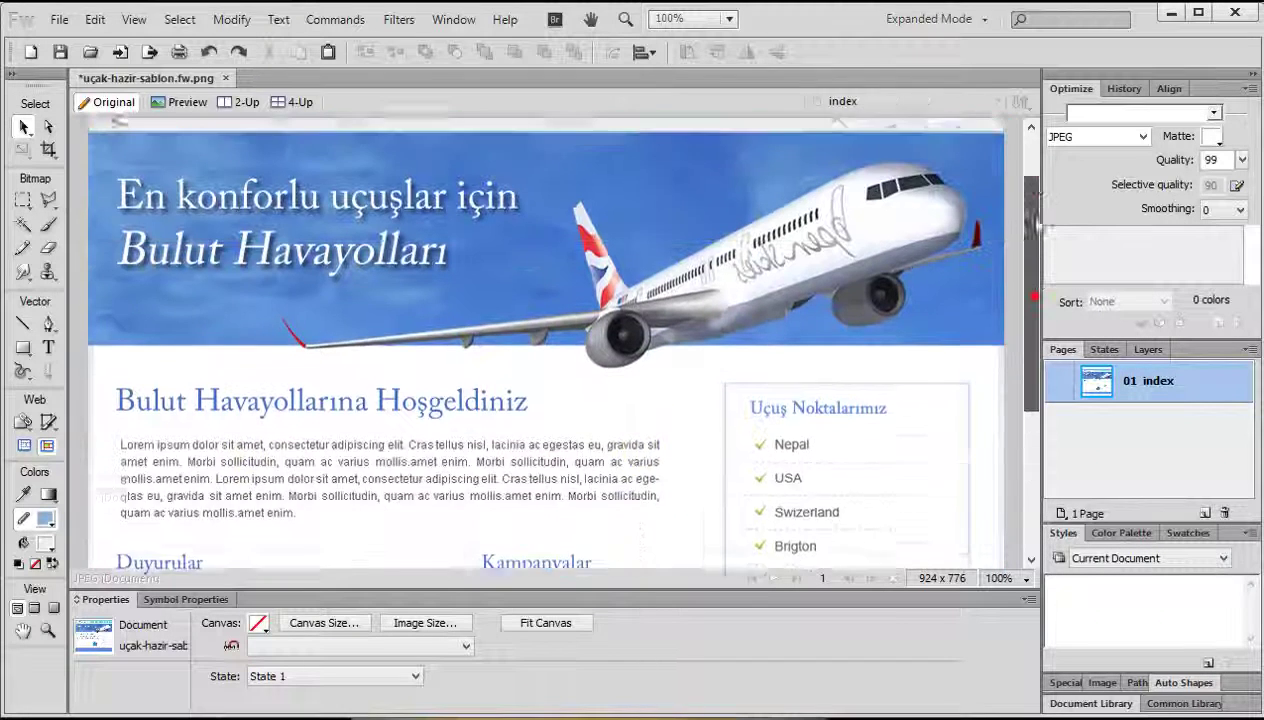
left_click(1203, 388)
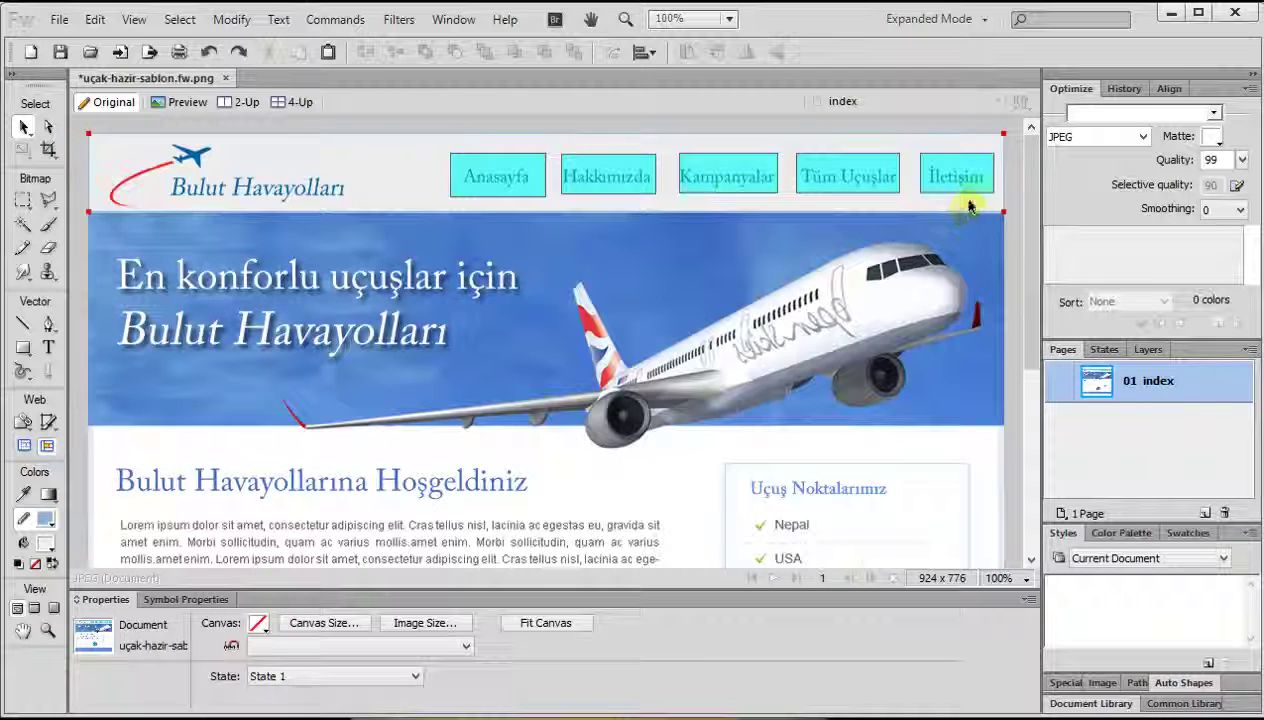
right_click(1172, 382)
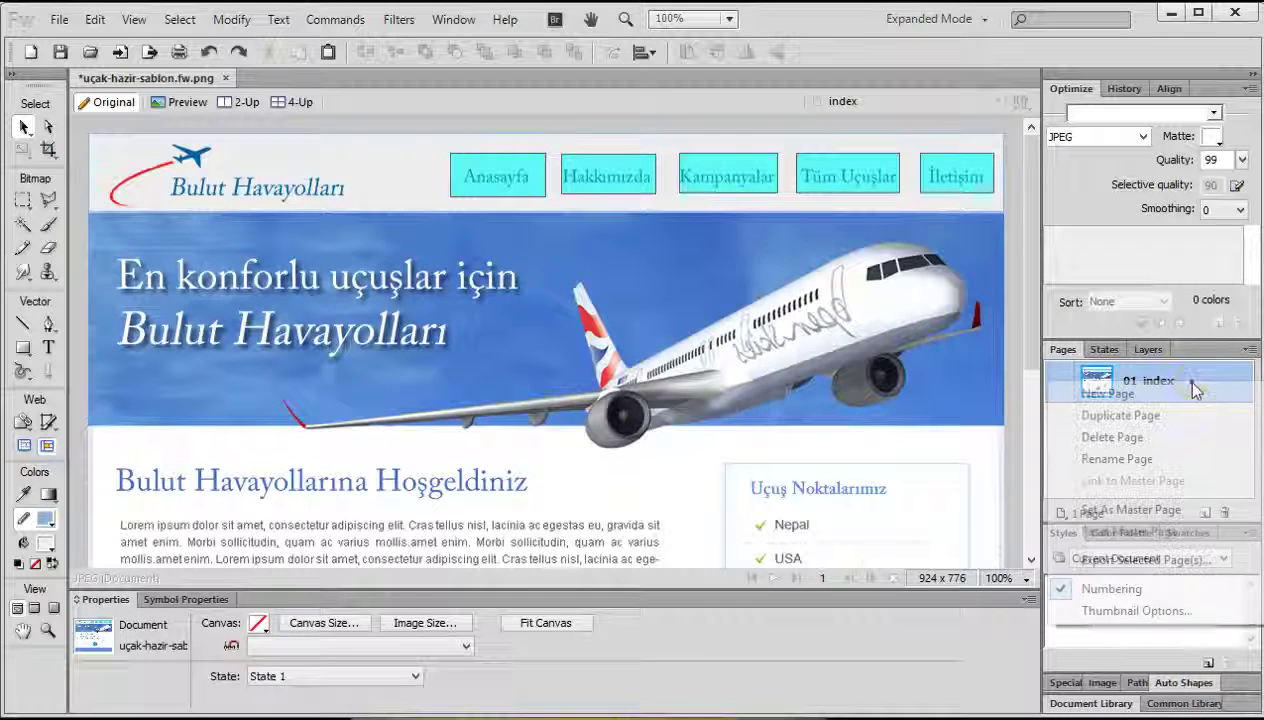
left_click(1175, 420)
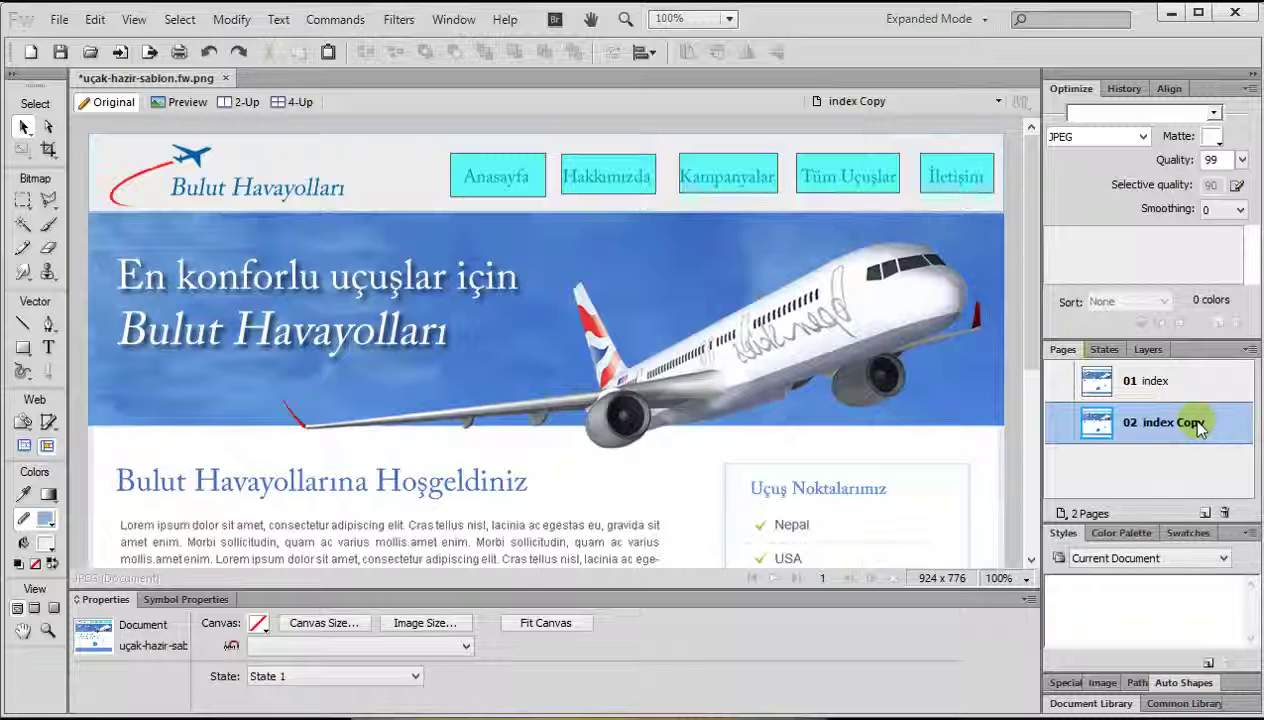
Check the Hakkımızda hotspot's link on the index Copy page
left_click(605, 180)
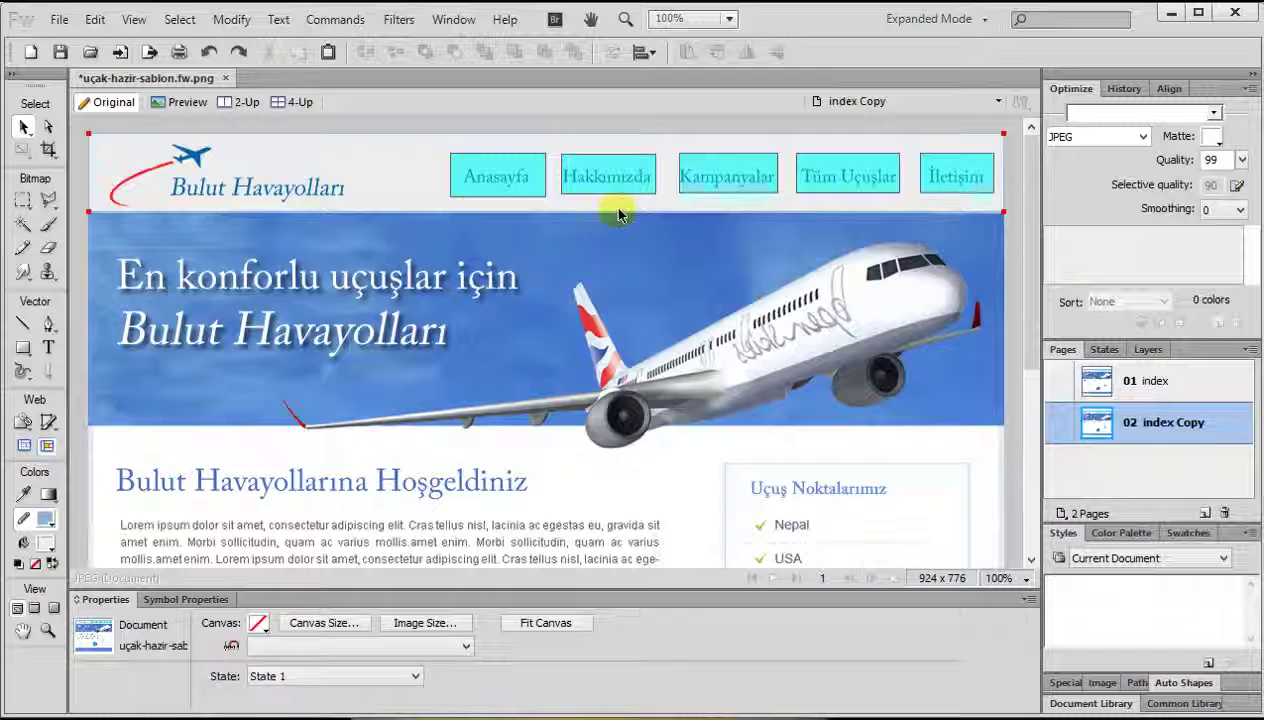
left_click(1016, 490)
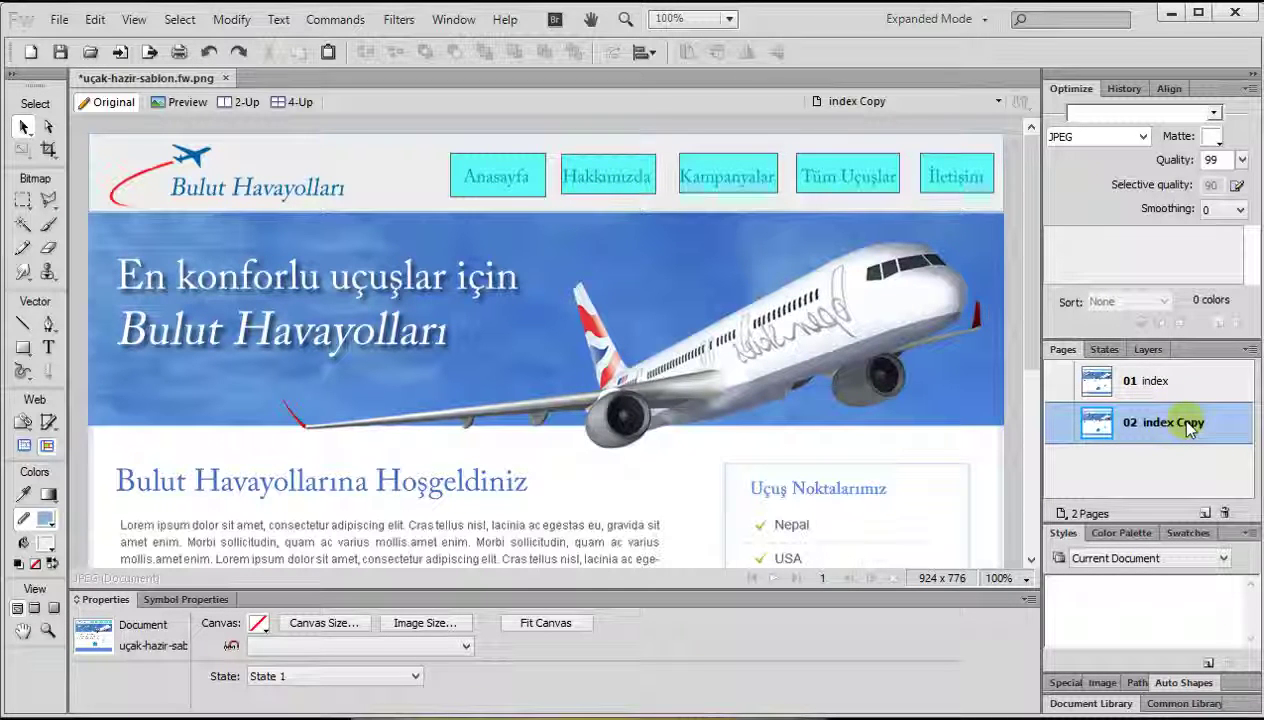
left_click(629, 193)
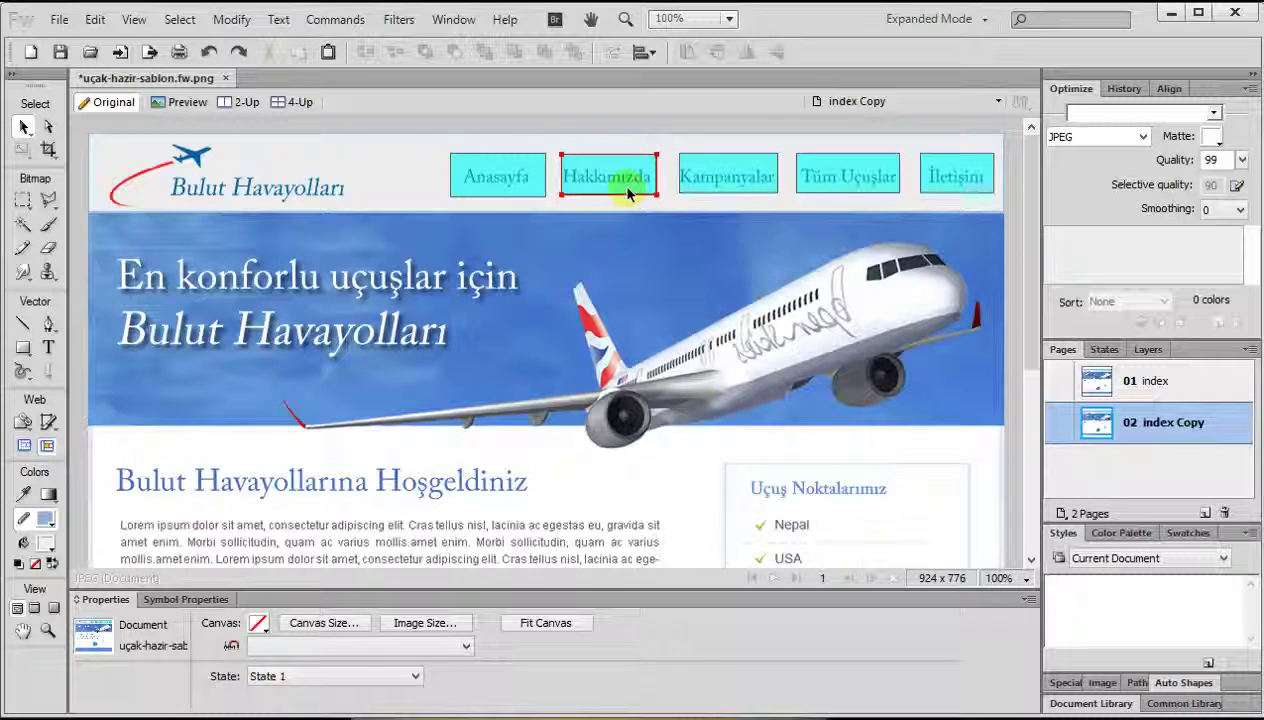
left_click(627, 191)
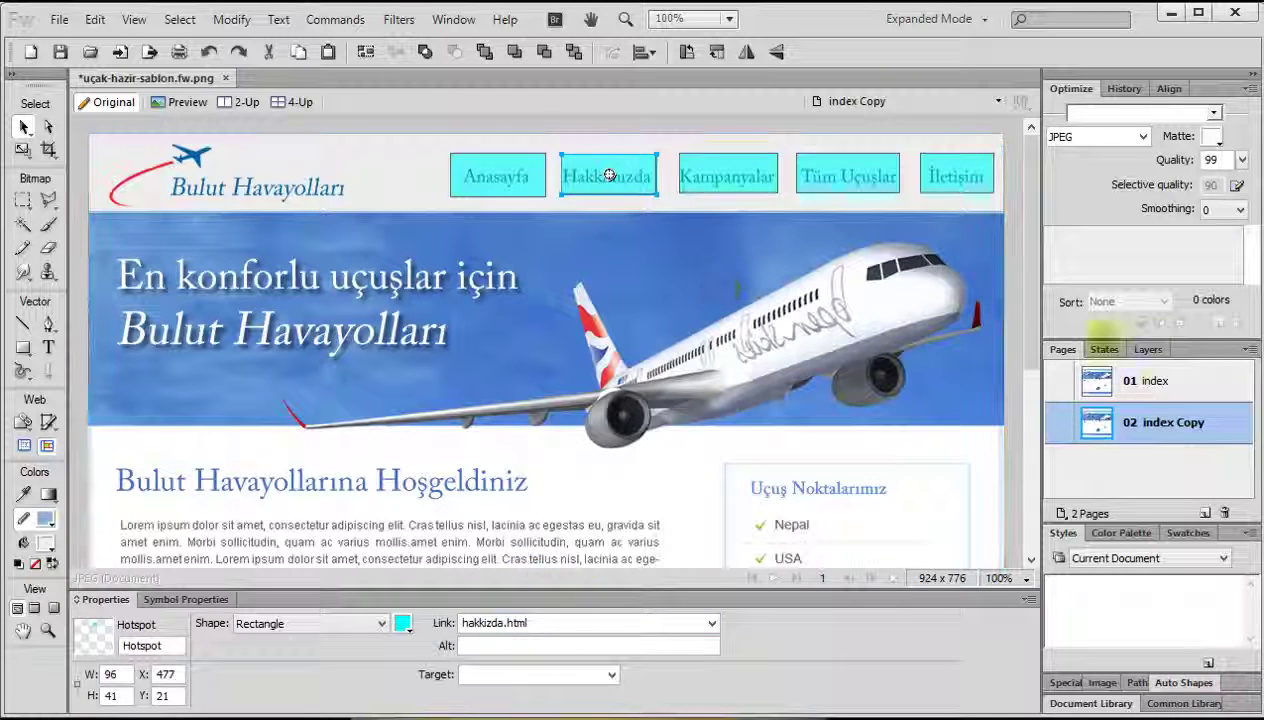
left_click(1150, 381)
Fix the misspelled Hakkımızda hotspot link to hakkimizda.html on both index and index Copy
left_click(605, 176)
mouse_move(461, 622)
left_mouse_down()
mouse_move(535, 622)
mouse_move(488, 622)
left_mouse_up()
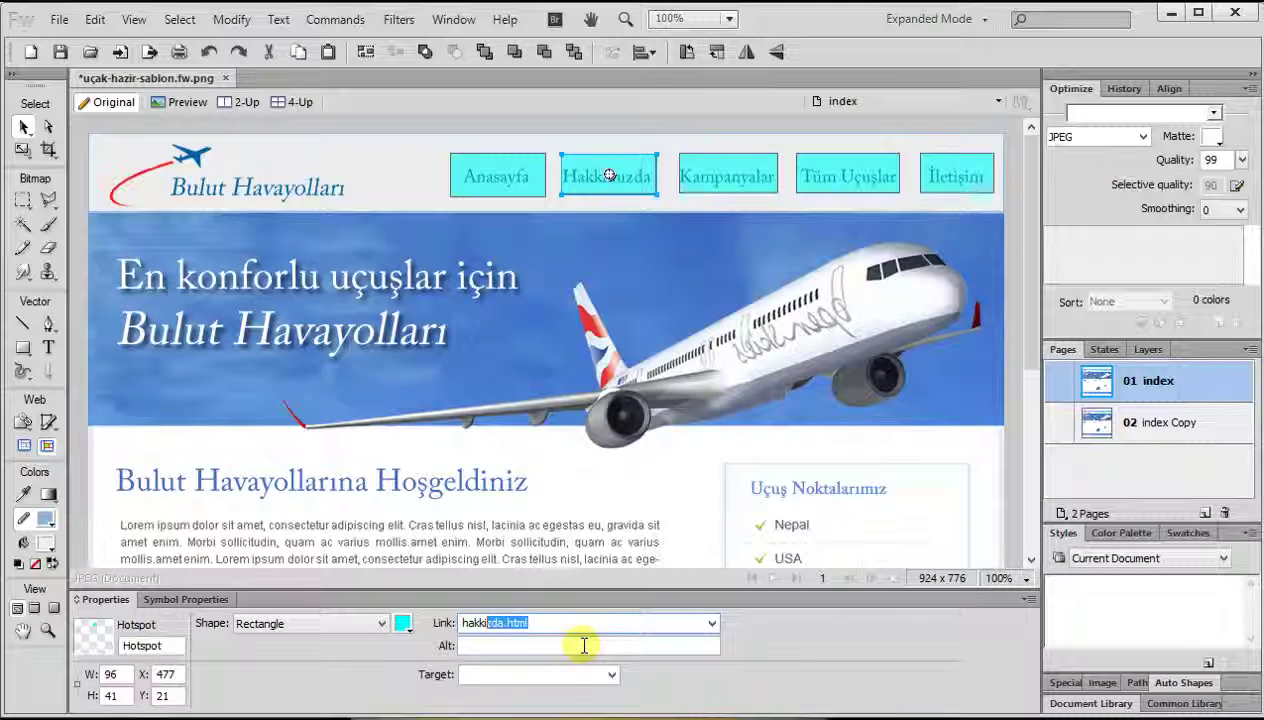
key("BackSpace")
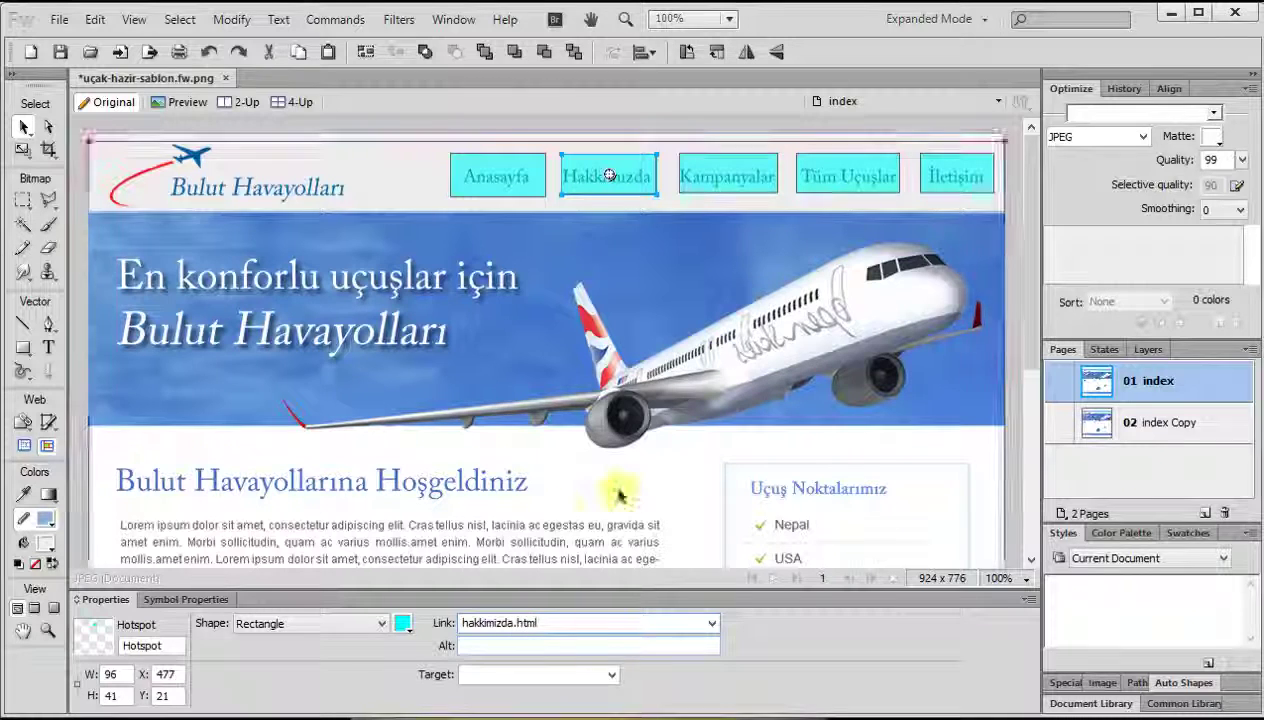
left_click(609, 175)
left_click(598, 166)
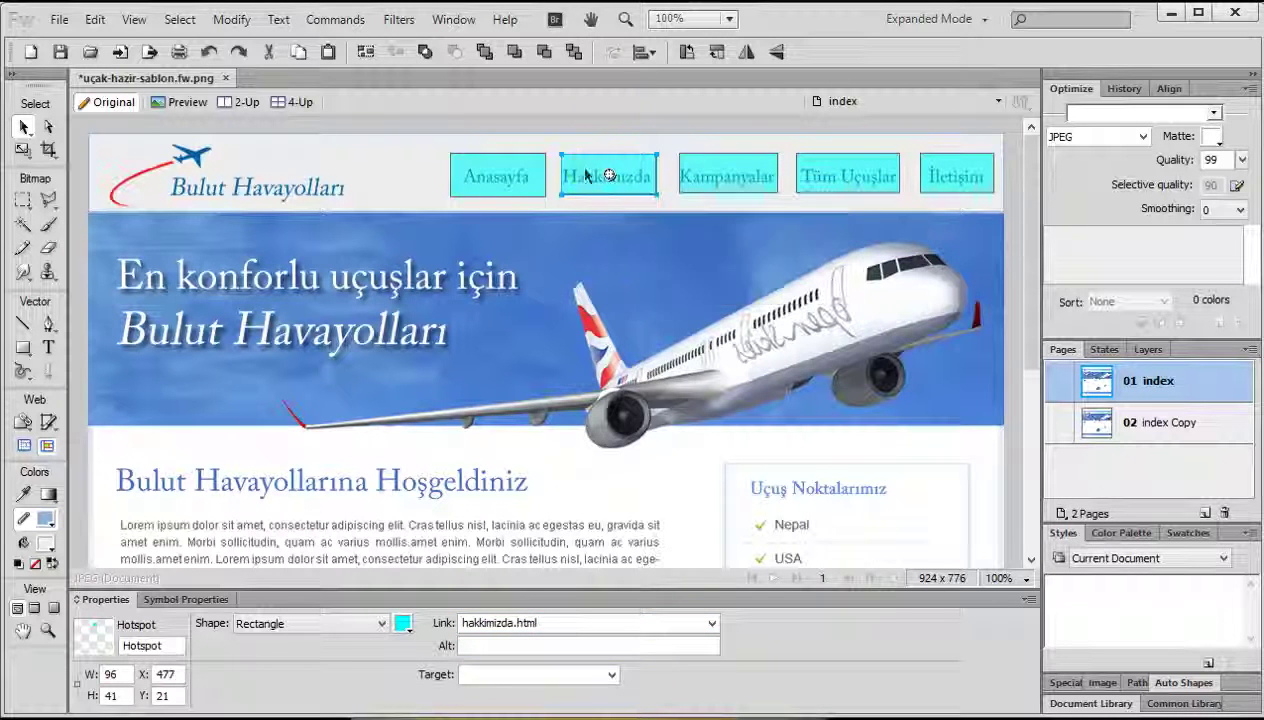
left_click_drag(540, 623, 462, 623)
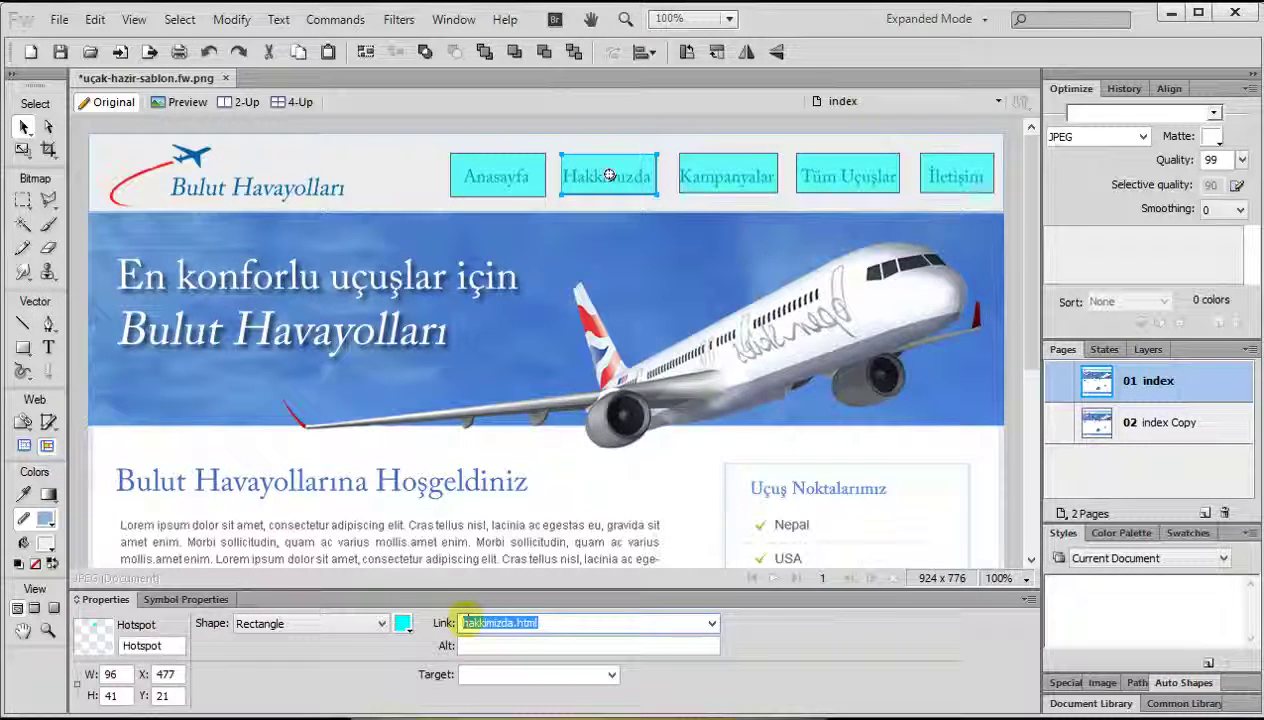
left_click(1150, 421)
left_click(488, 623)
type("mi")
left_click(589, 177)
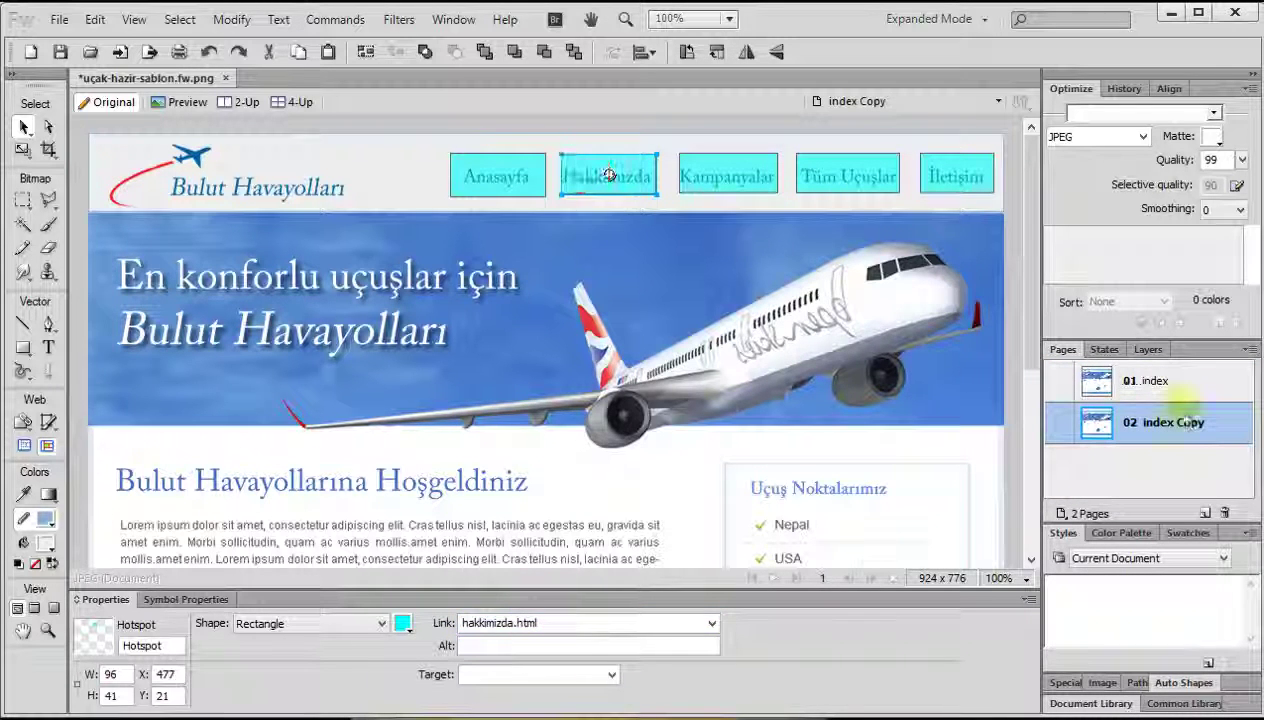
left_click(1175, 430)
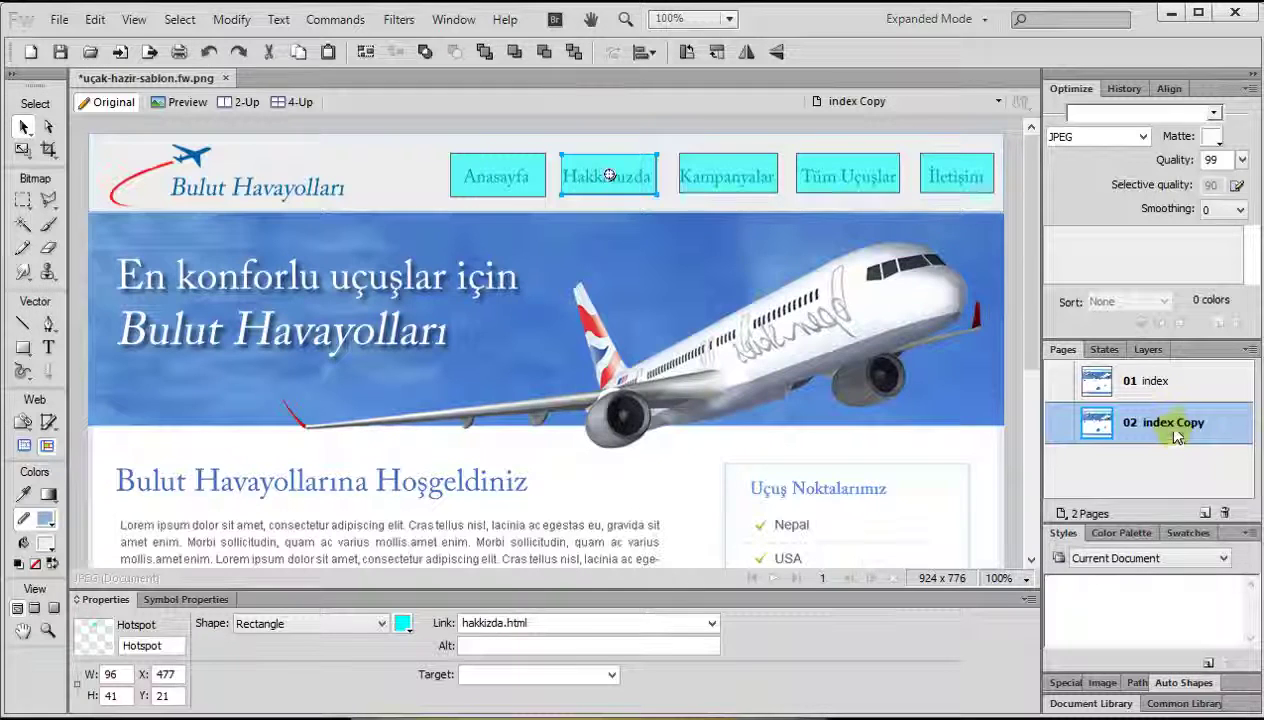
Rename index Copy to hakkimizda and toggle between pages, ending on hakkimizda
double_click(1175, 425)
type("hakkimizda")
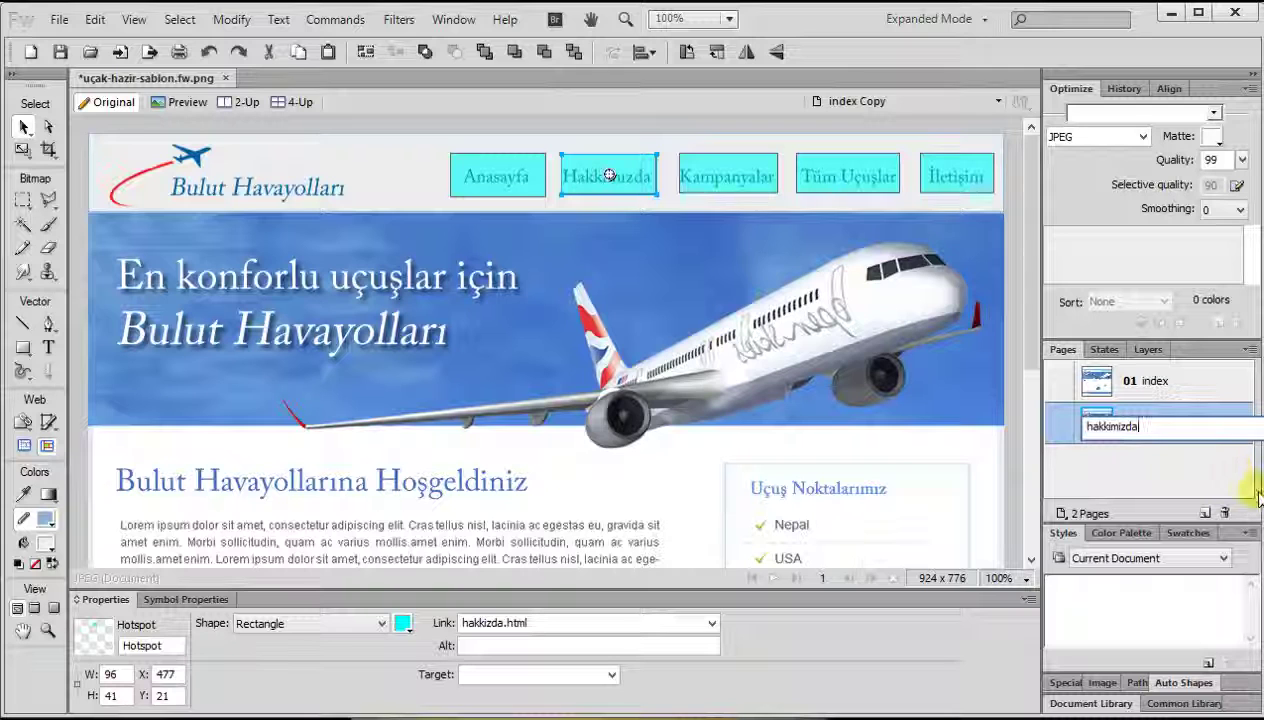
left_click(1220, 478)
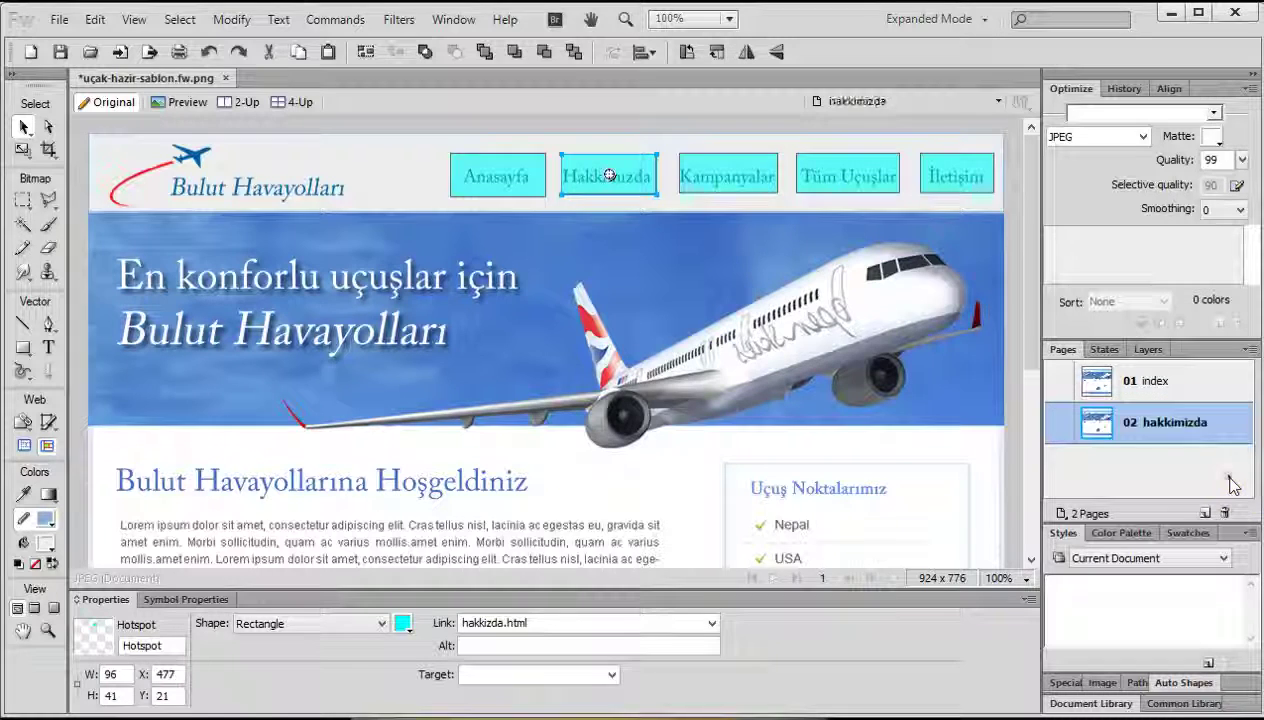
left_click(1096, 424)
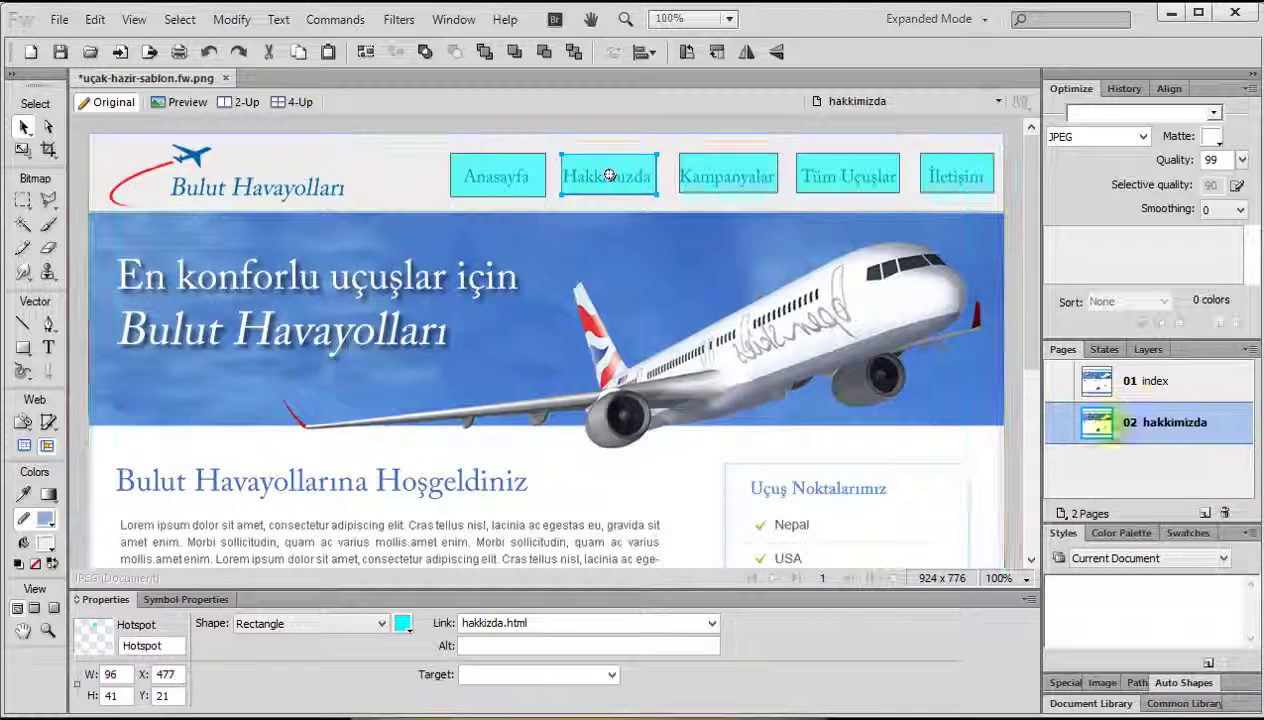
left_click(1177, 379)
left_click(1168, 420)
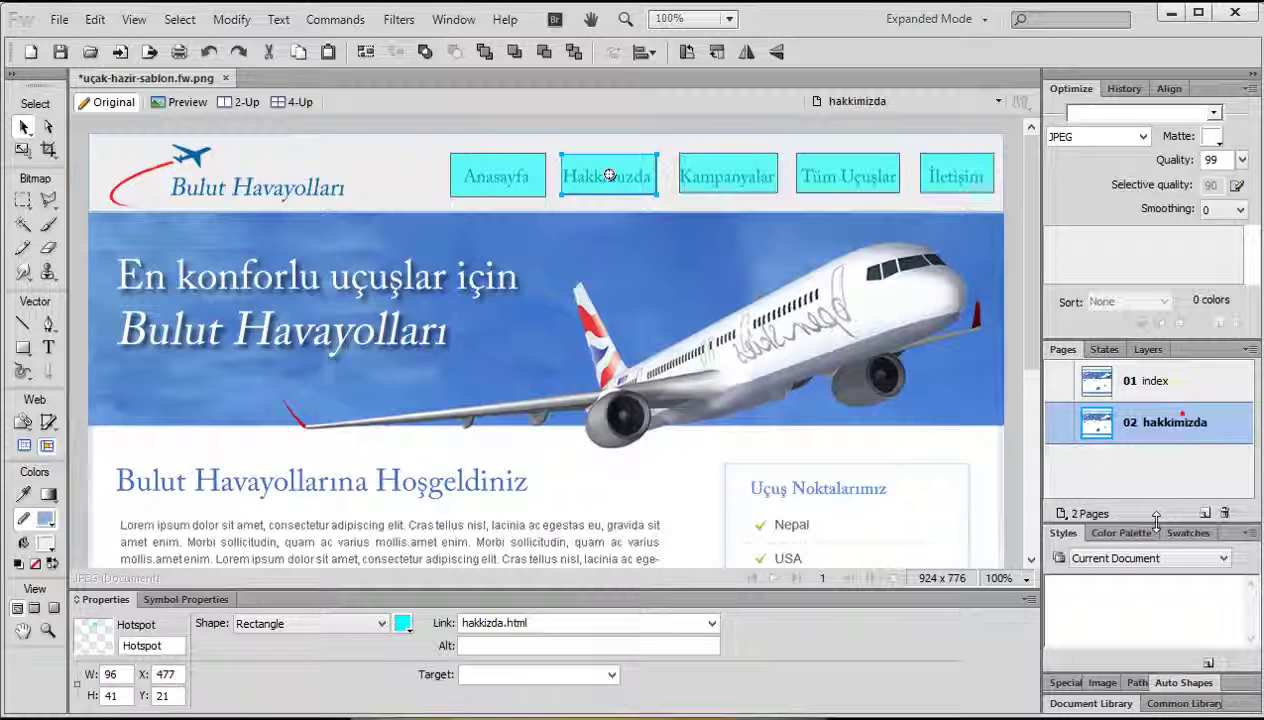
left_click(1176, 382)
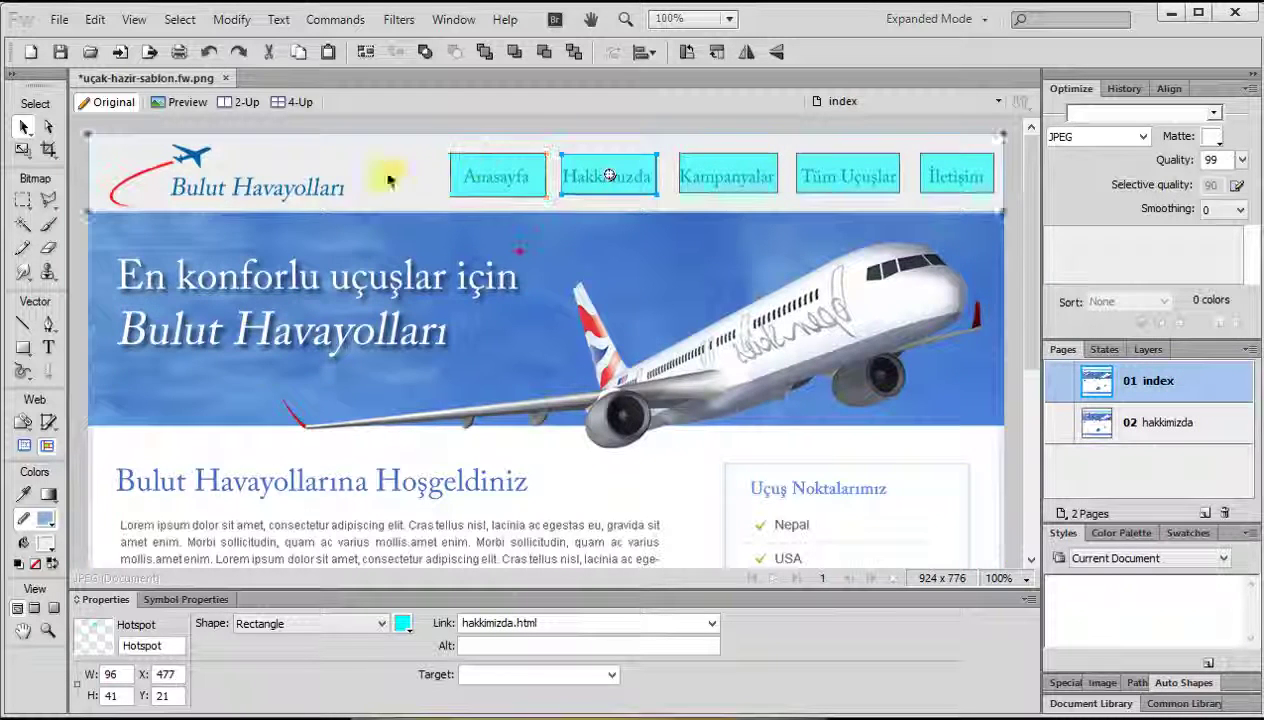
left_click(1160, 424)
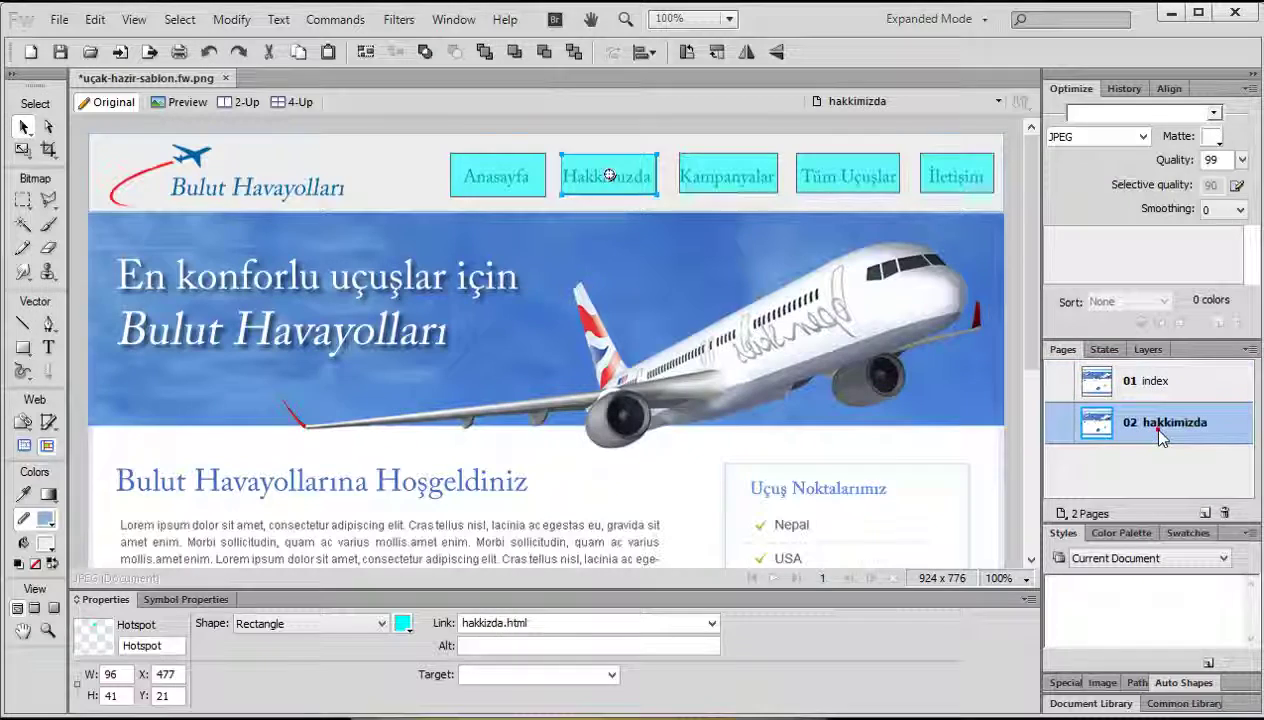
Replace the heading 'Bulut Havayollarına Hoşgeldiniz' with Kurumsal
left_click_drag(1034, 250, 1020, 392)
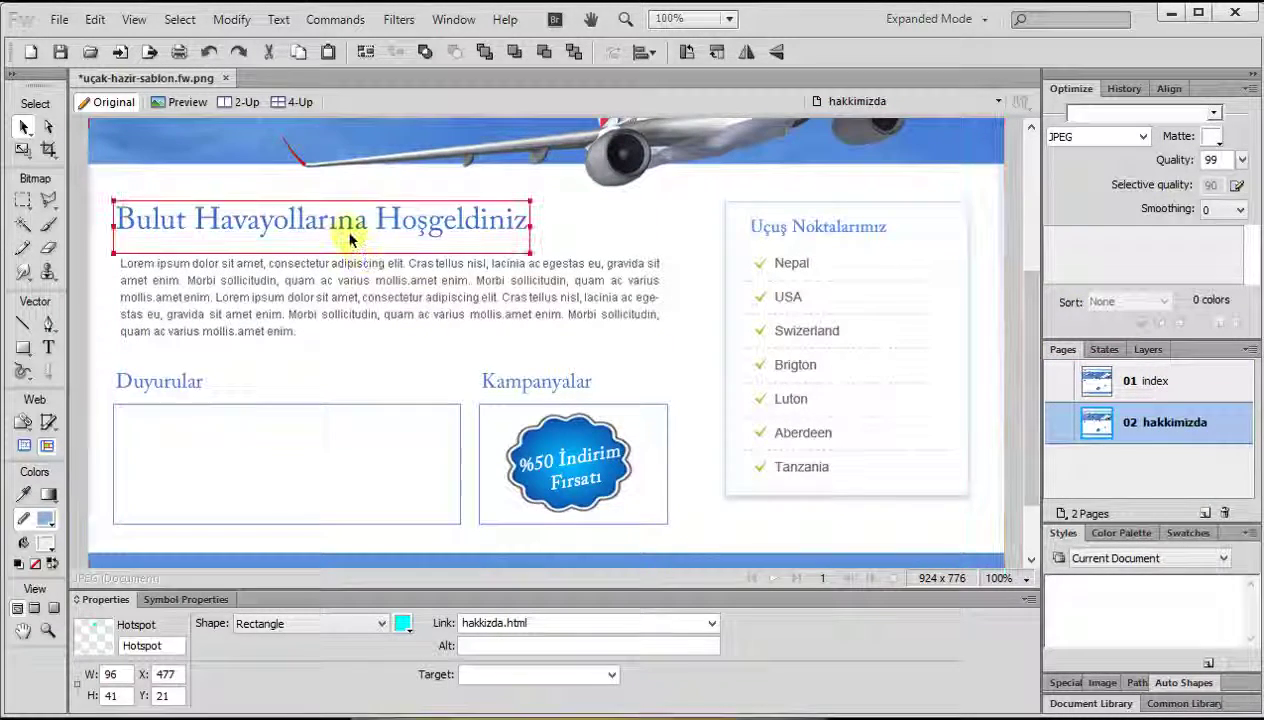
left_click(349, 238)
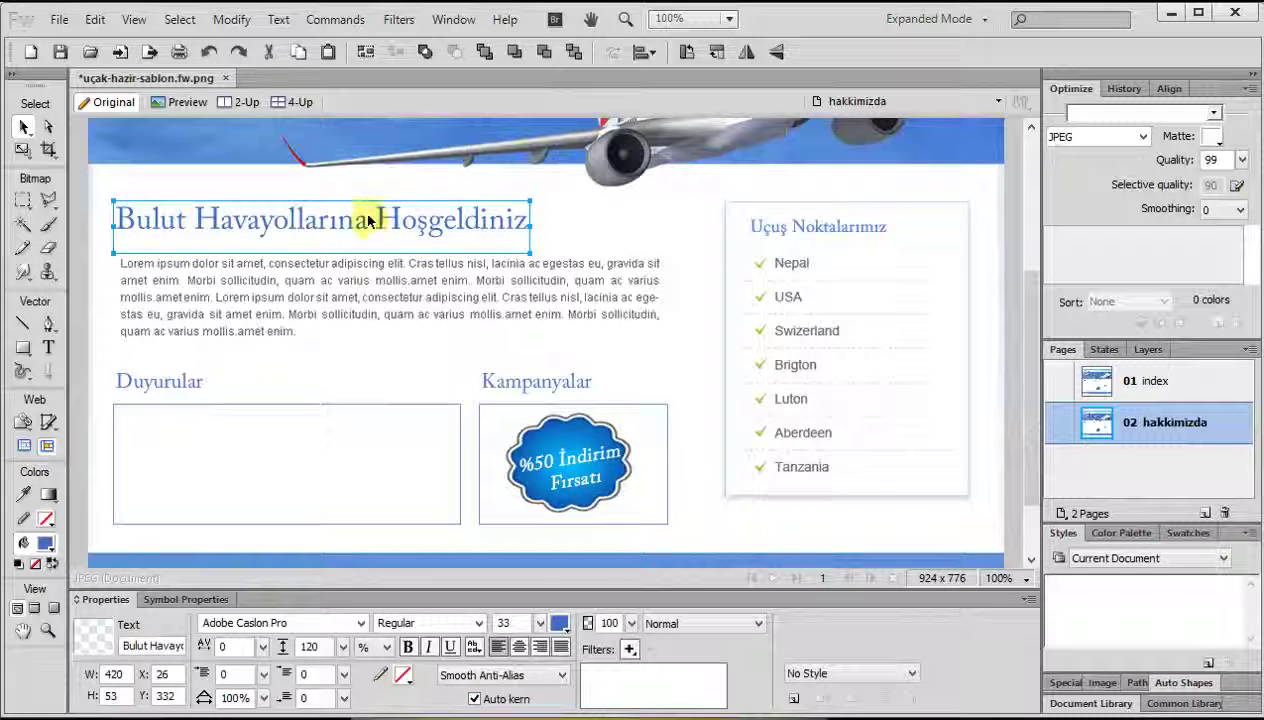
double_click(260, 219)
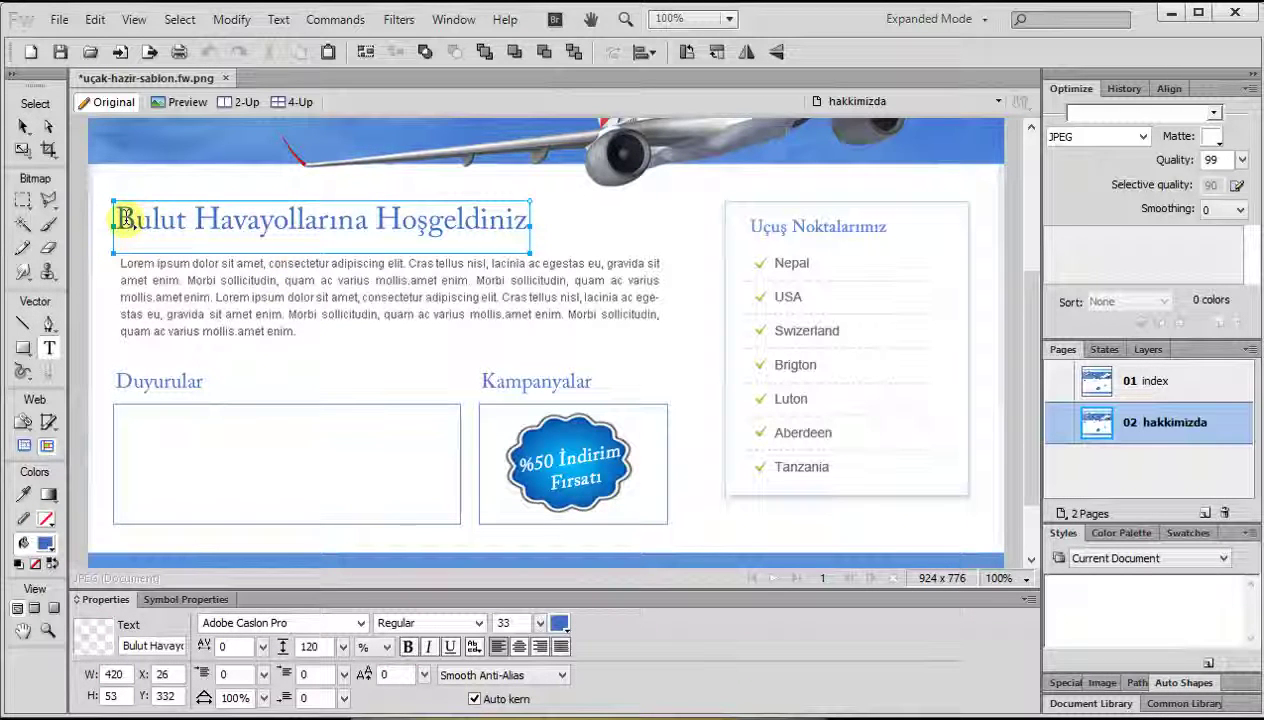
left_click_drag(126, 219, 534, 233)
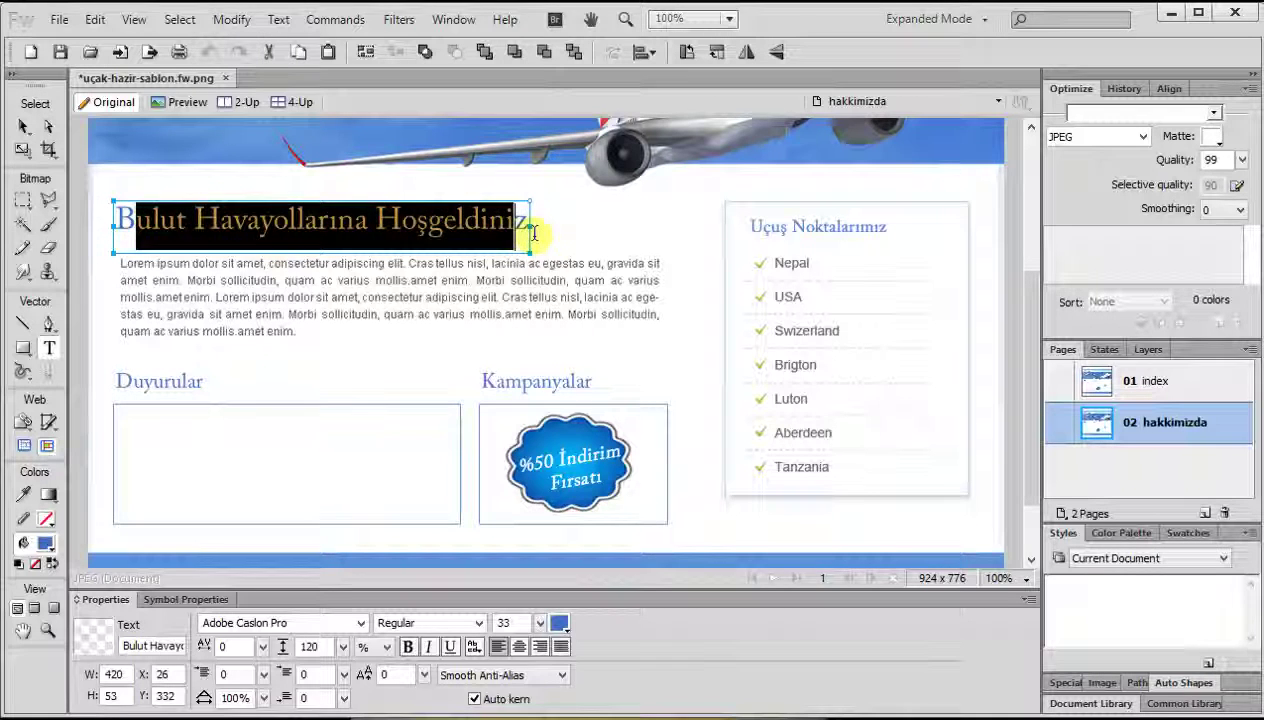
key("Delete")
type("Kuru")
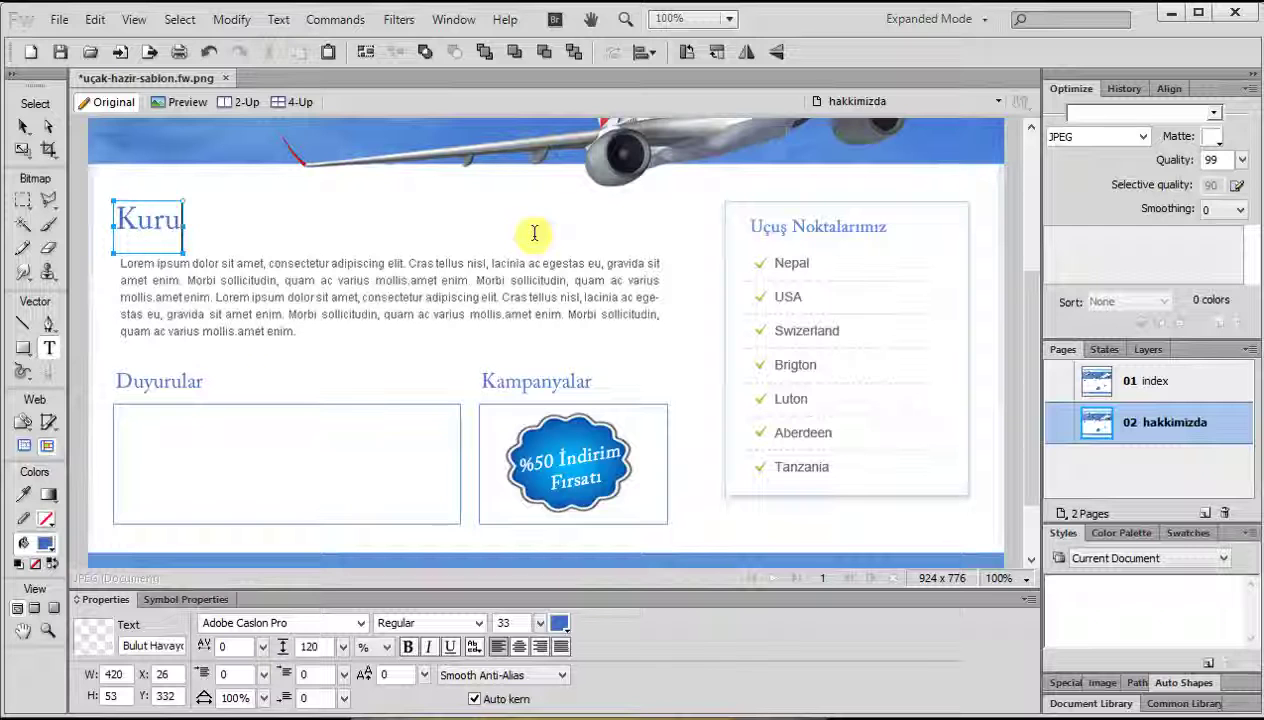
type("msal")
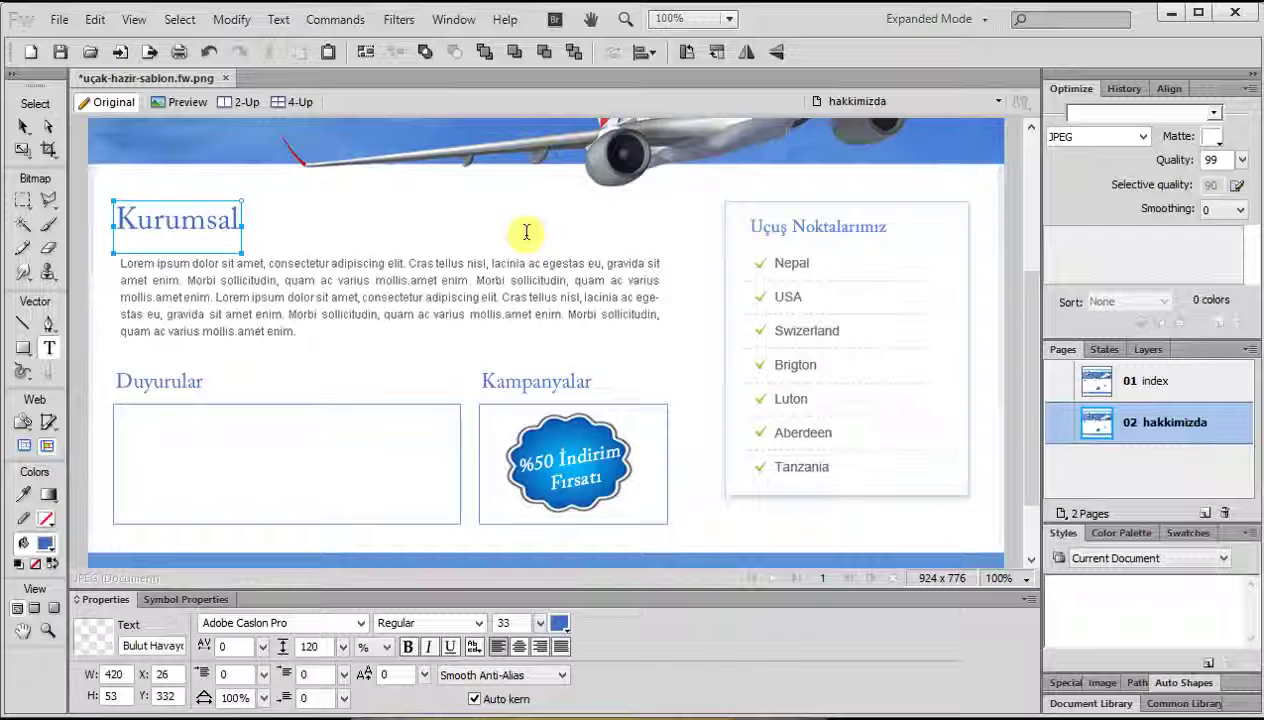
left_click(23, 126)
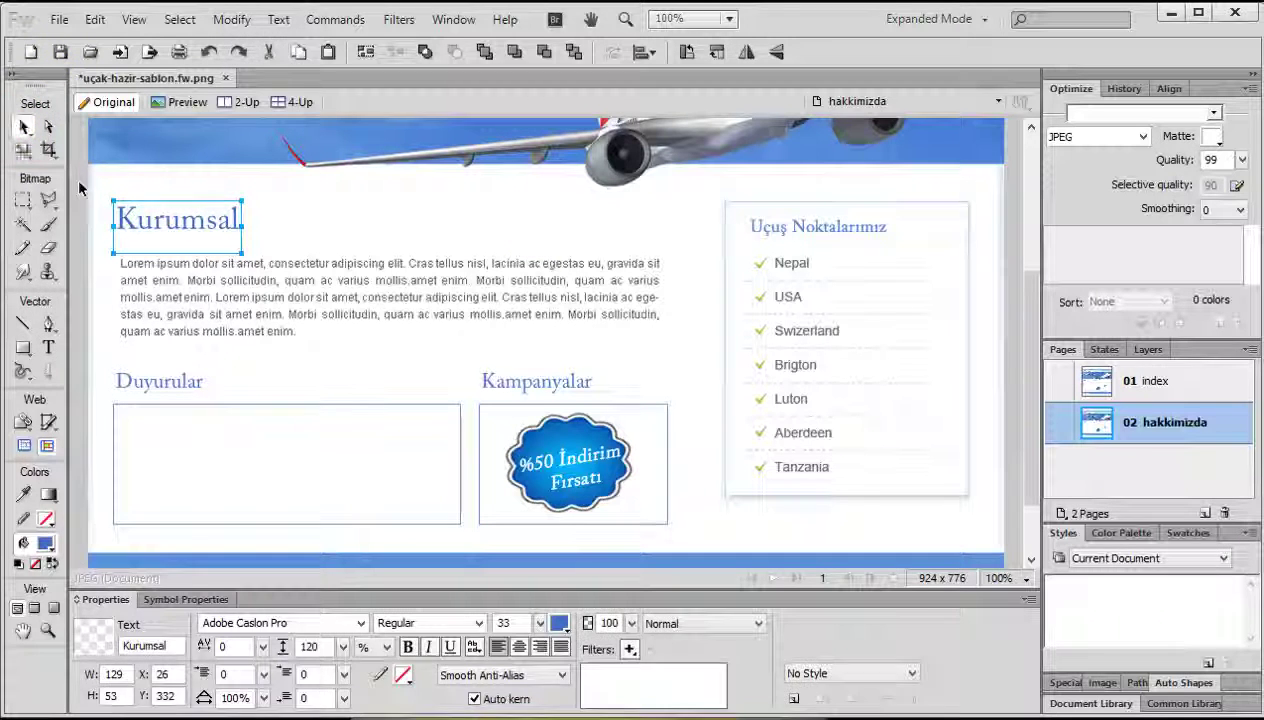
left_click(77, 178)
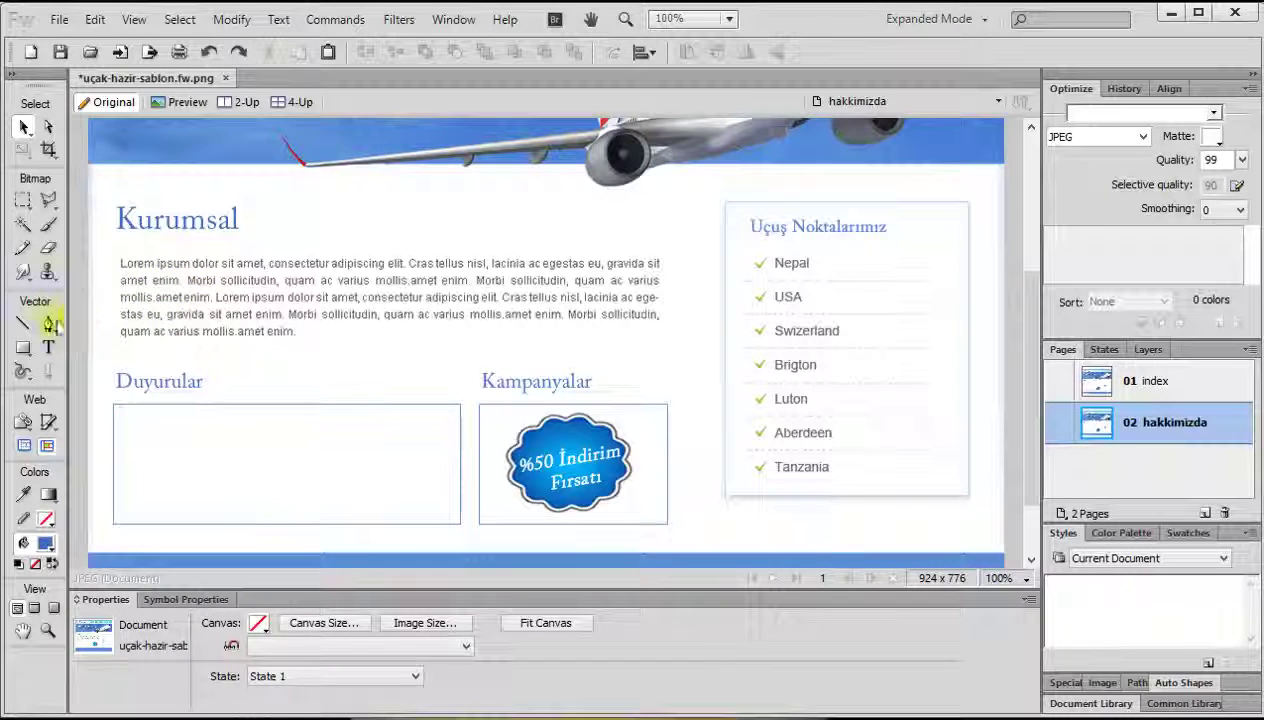
Draw a 558 x 101 white rectangle with a sampled light-blue outline over the paragraph
left_click(23, 347)
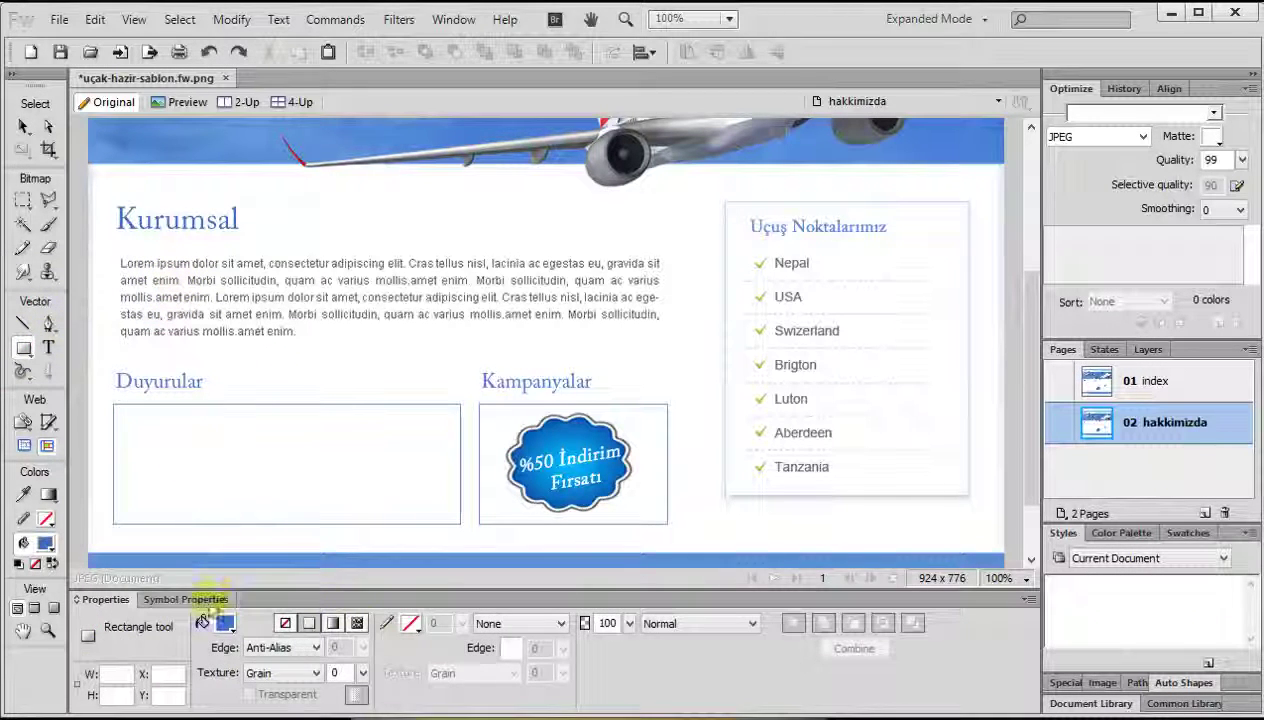
left_click(224, 623)
left_click(231, 494)
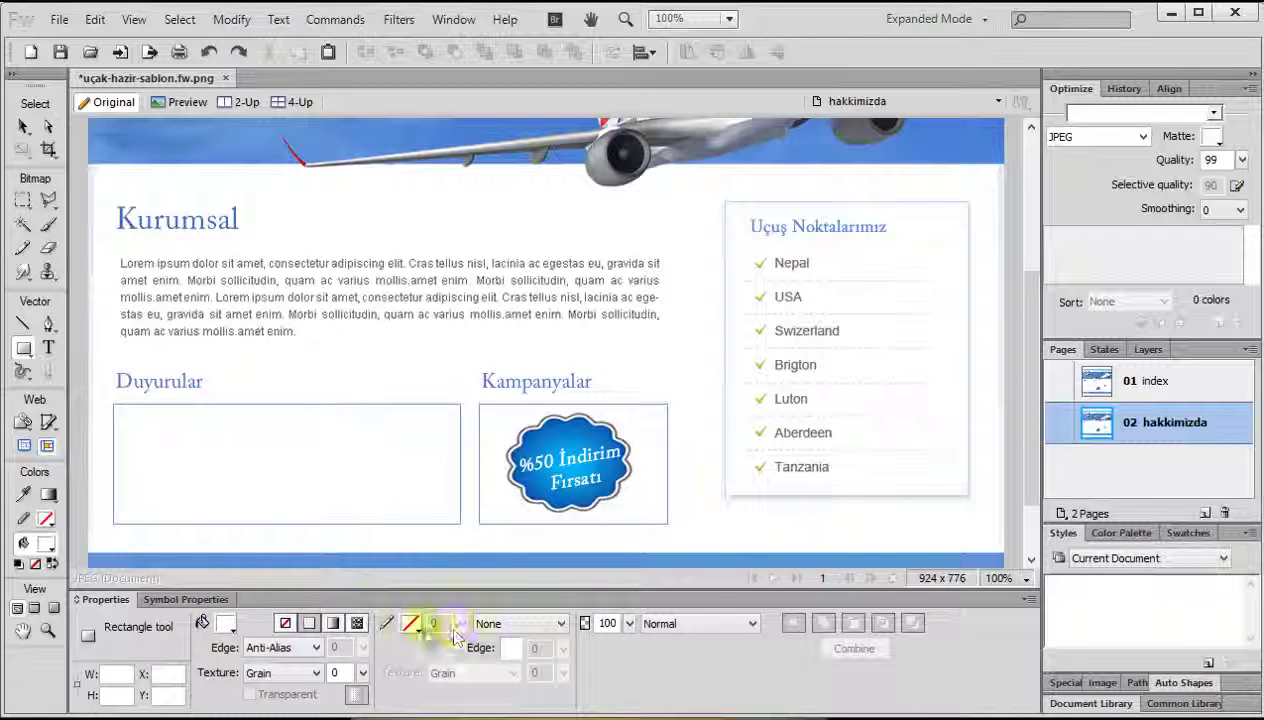
left_click(409, 623)
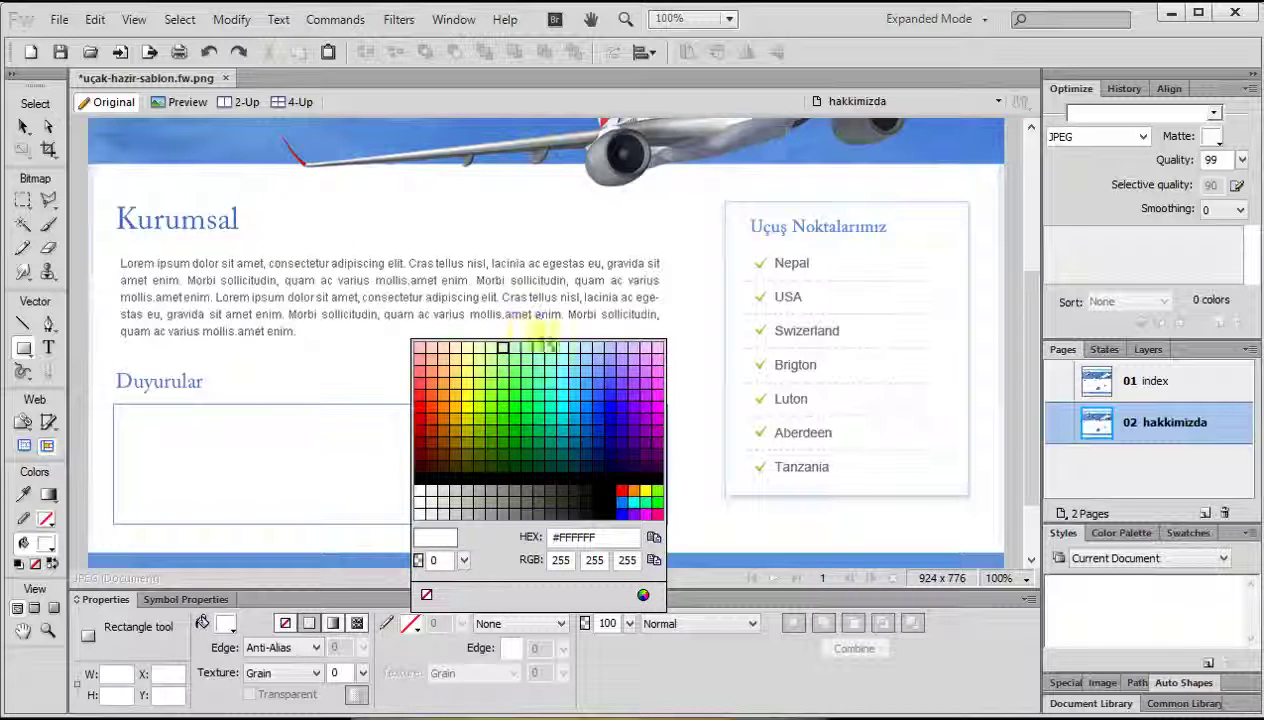
left_click(594, 356)
left_click_drag(117, 248, 426, 344)
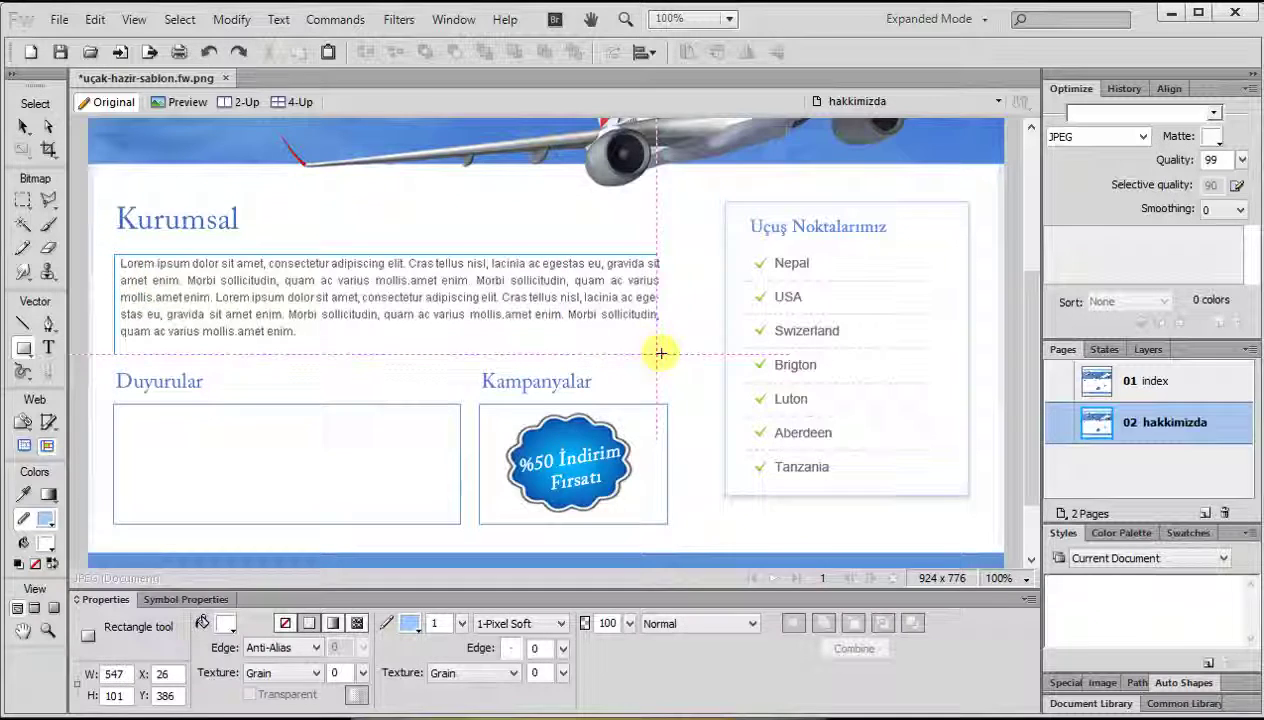
left_click_drag(426, 344, 667, 354)
left_click(23, 126)
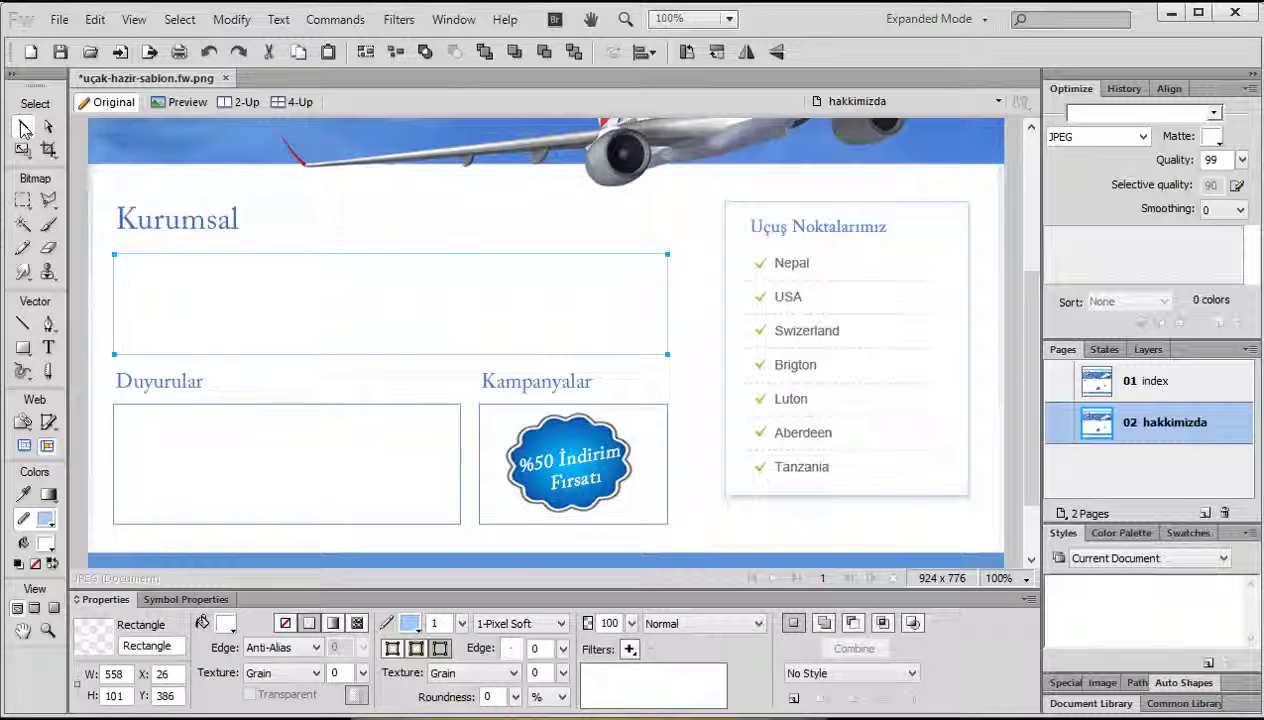
left_click(80, 212)
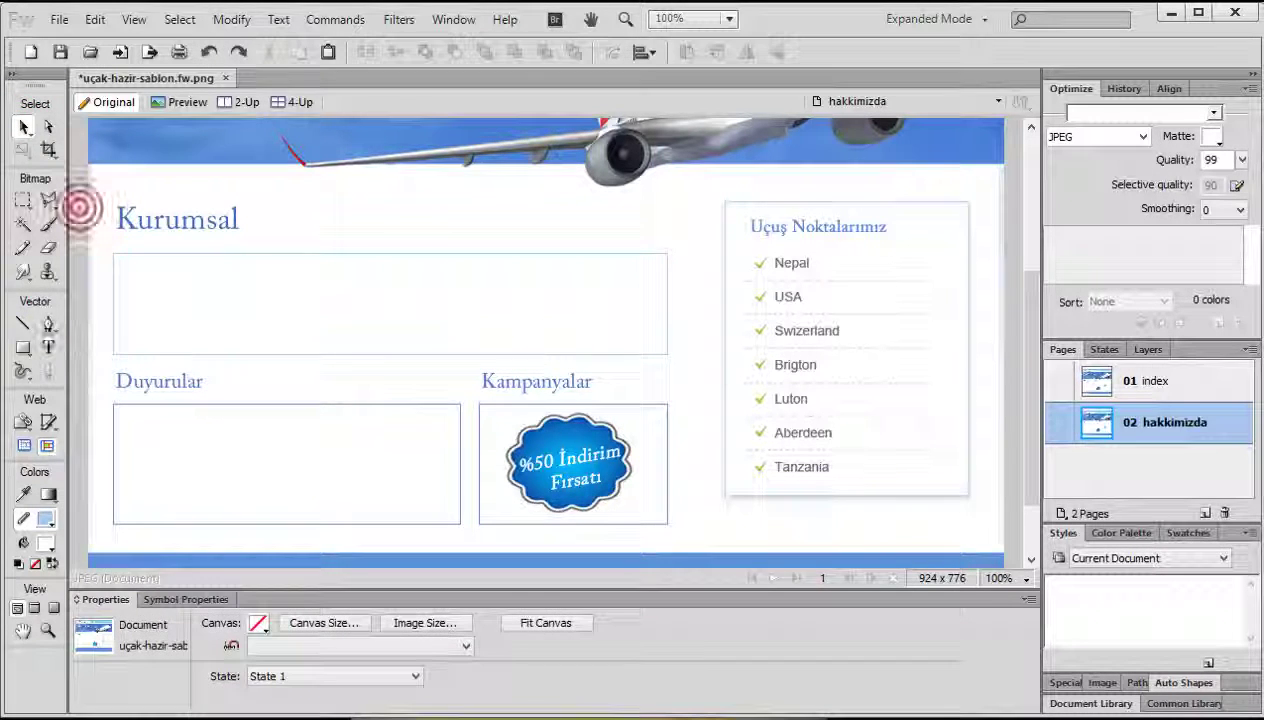
Add 'Hakkımızda yazısı...' inside the Kurumsal box, black, unbolded, at size 17
left_click(48, 347)
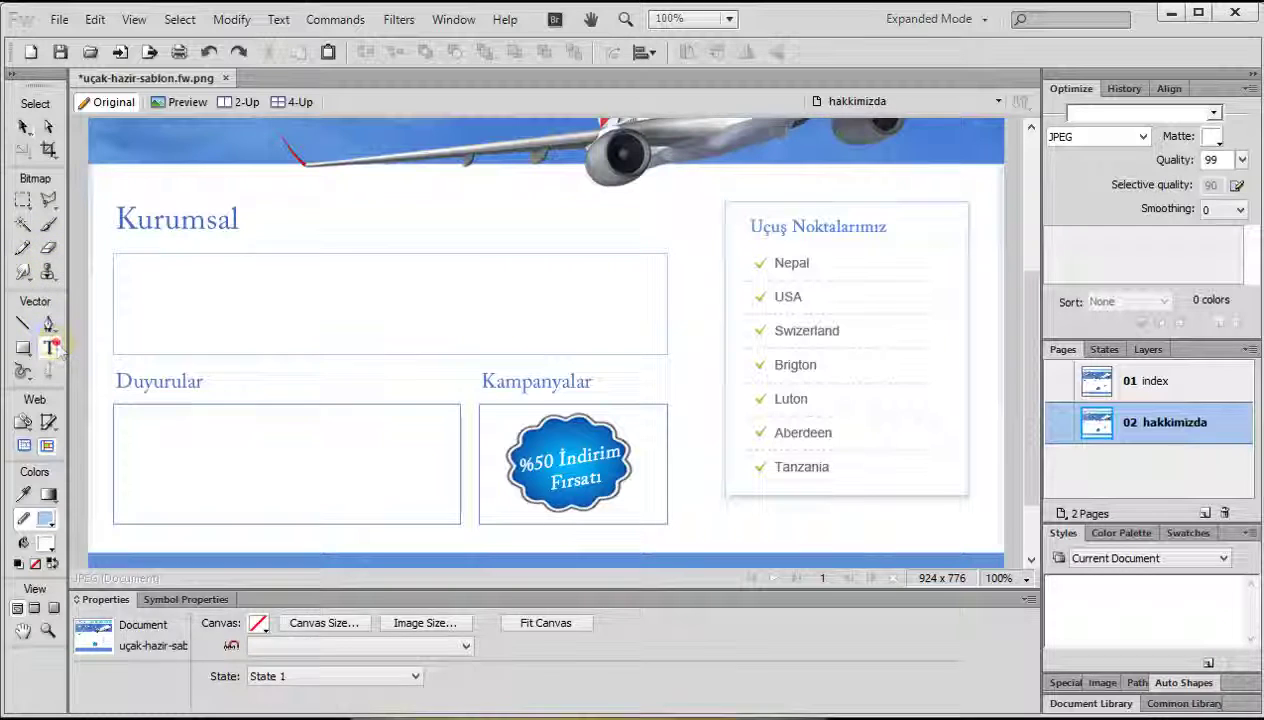
left_click(128, 278)
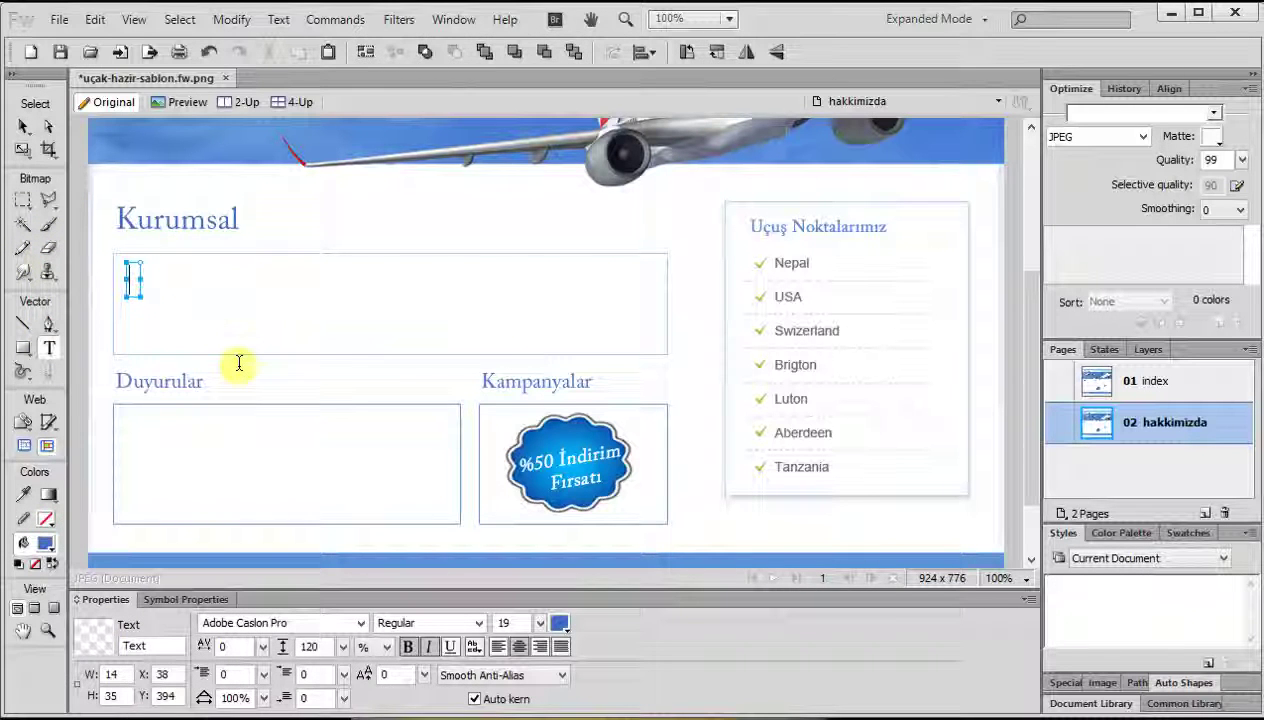
type("Hakkımızda yazı")
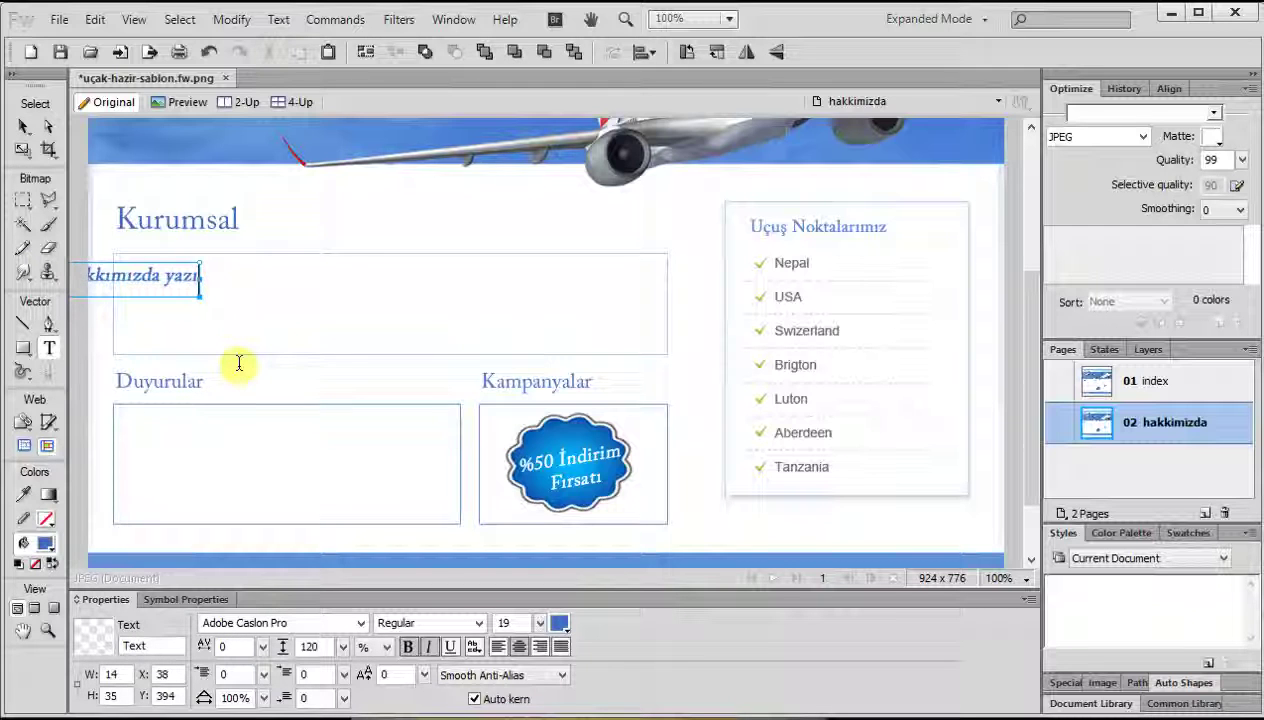
type("sı...")
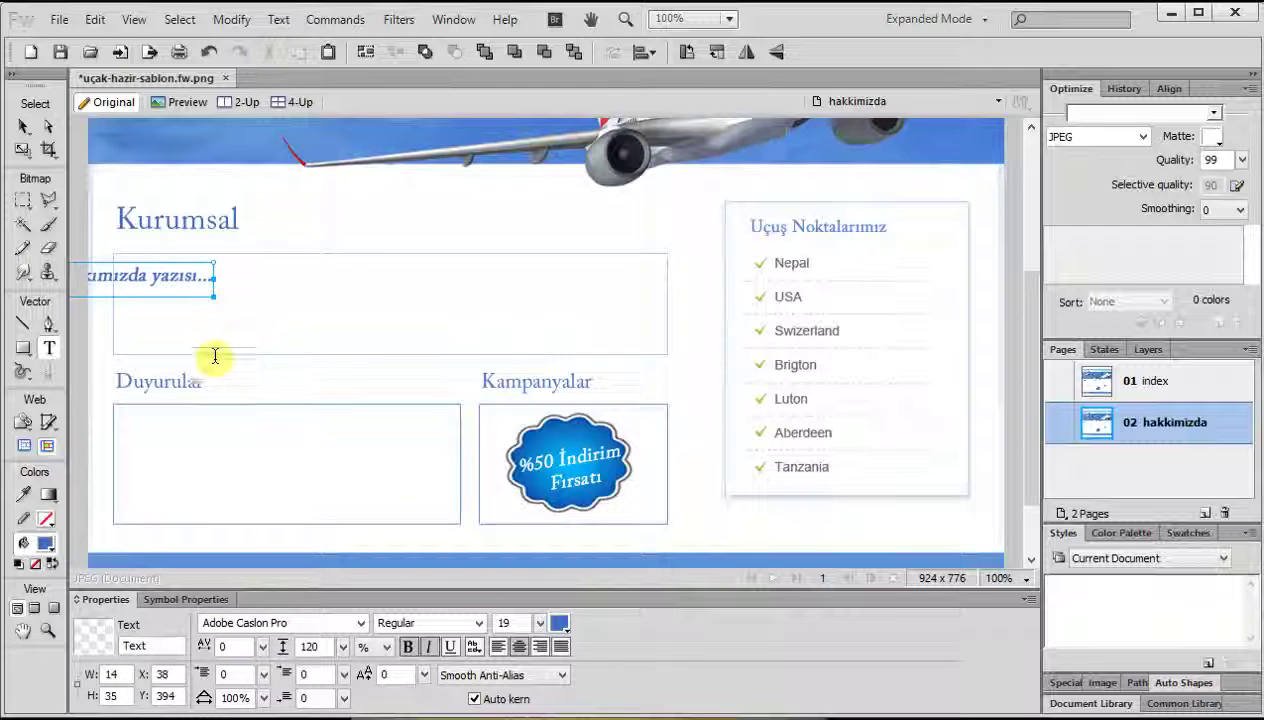
left_click(24, 127)
left_click_drag(155, 287, 226, 292)
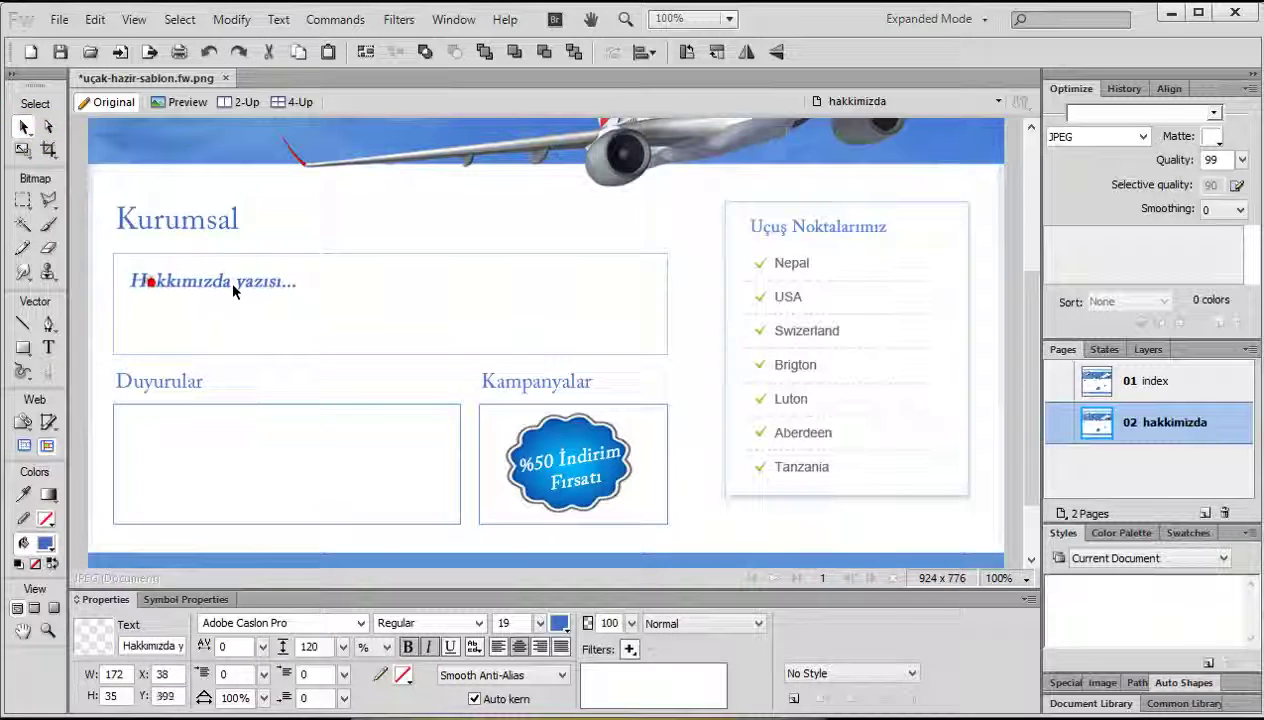
left_click(560, 624)
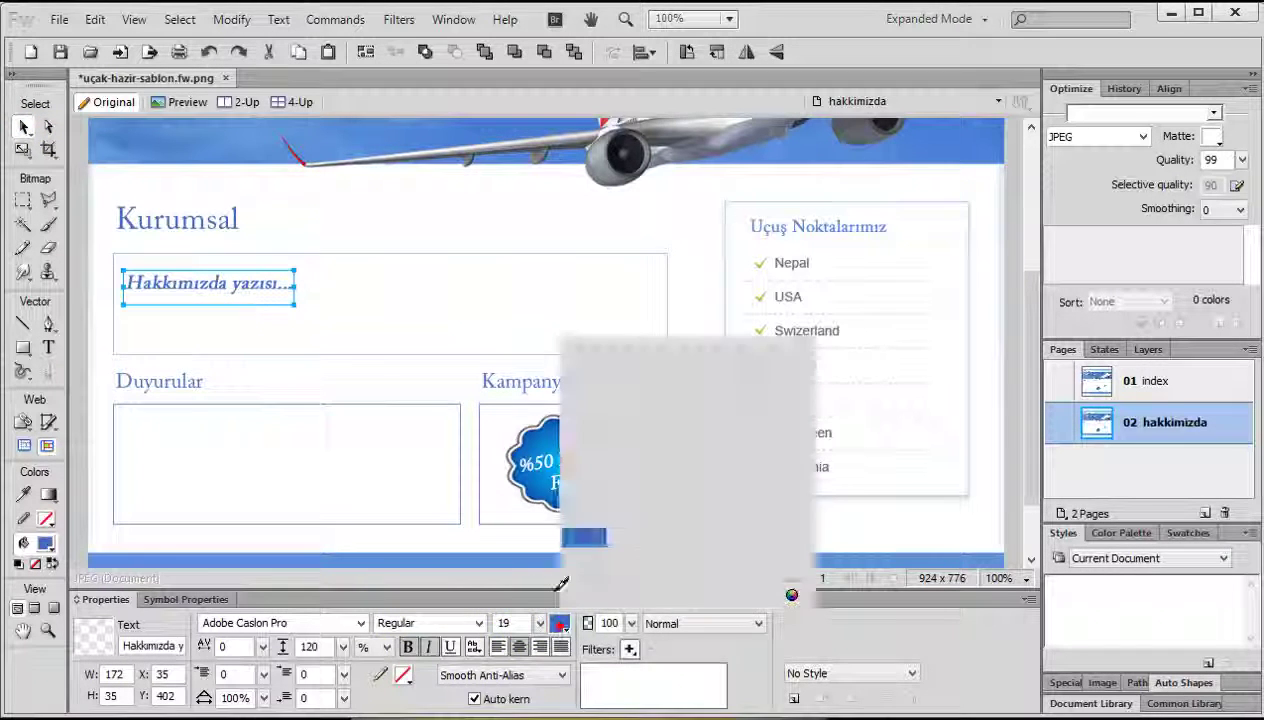
left_click(577, 472)
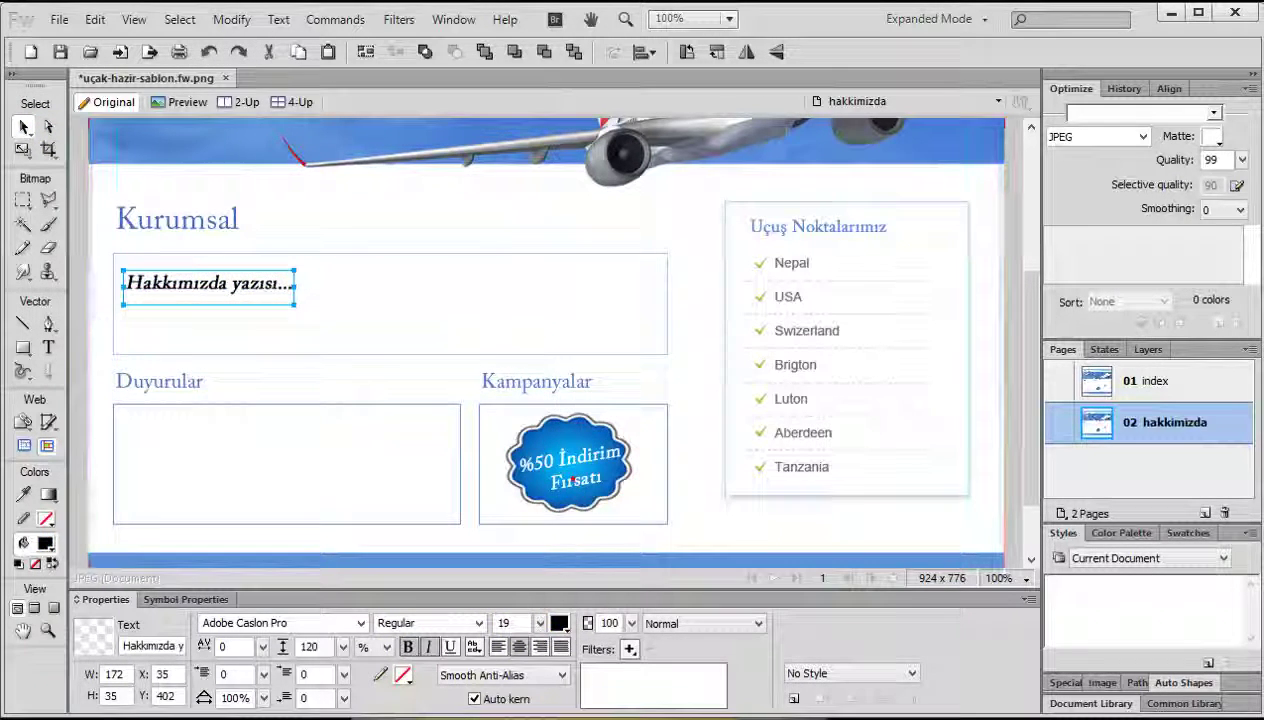
left_click(408, 647)
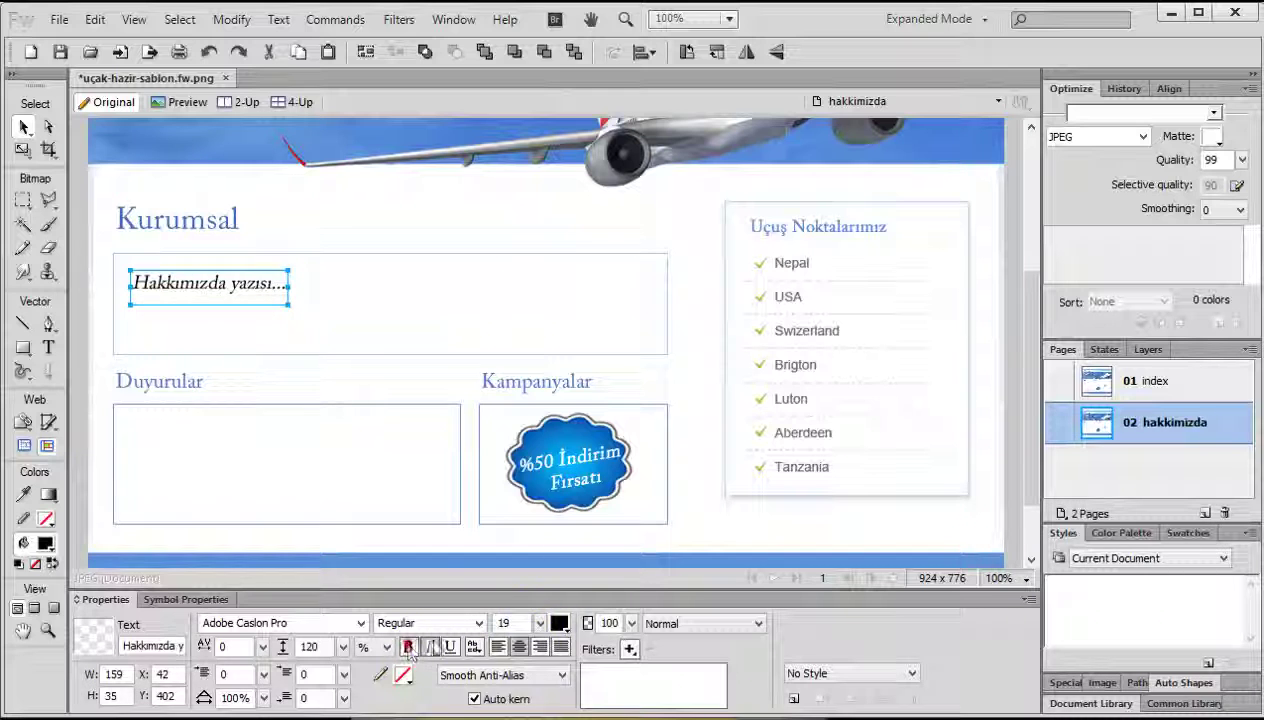
left_click(538, 624)
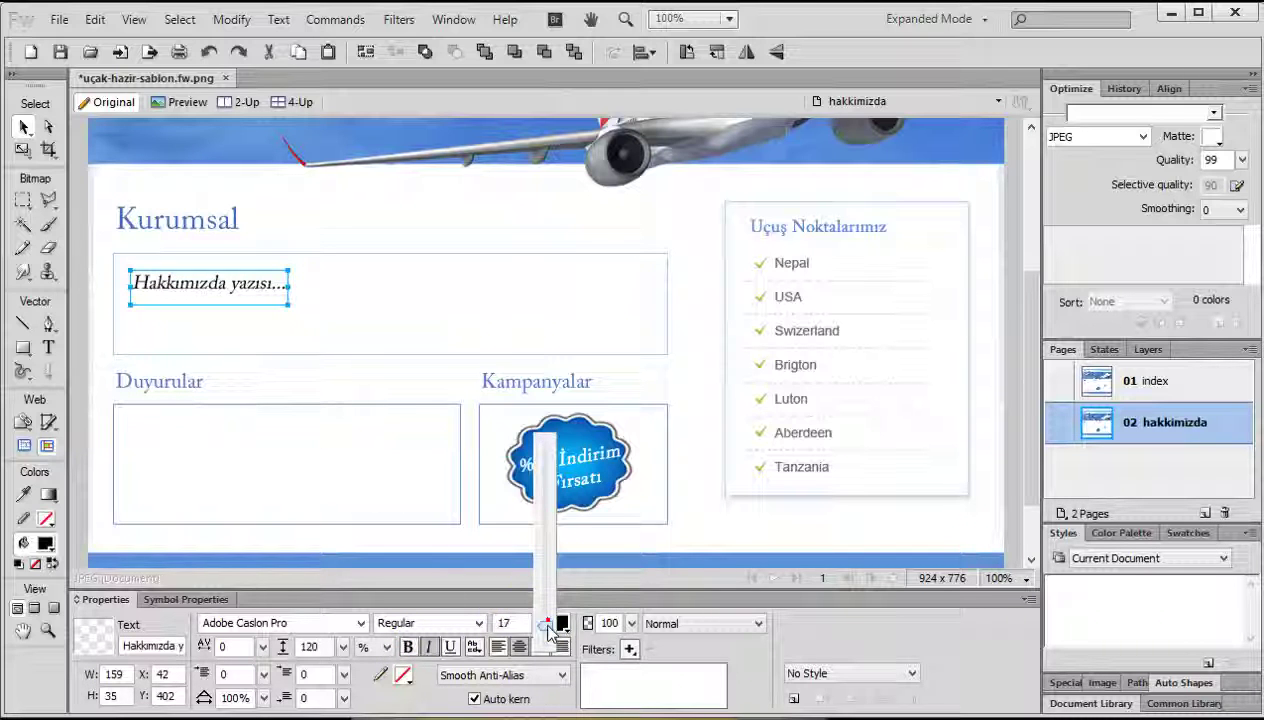
left_click(230, 289)
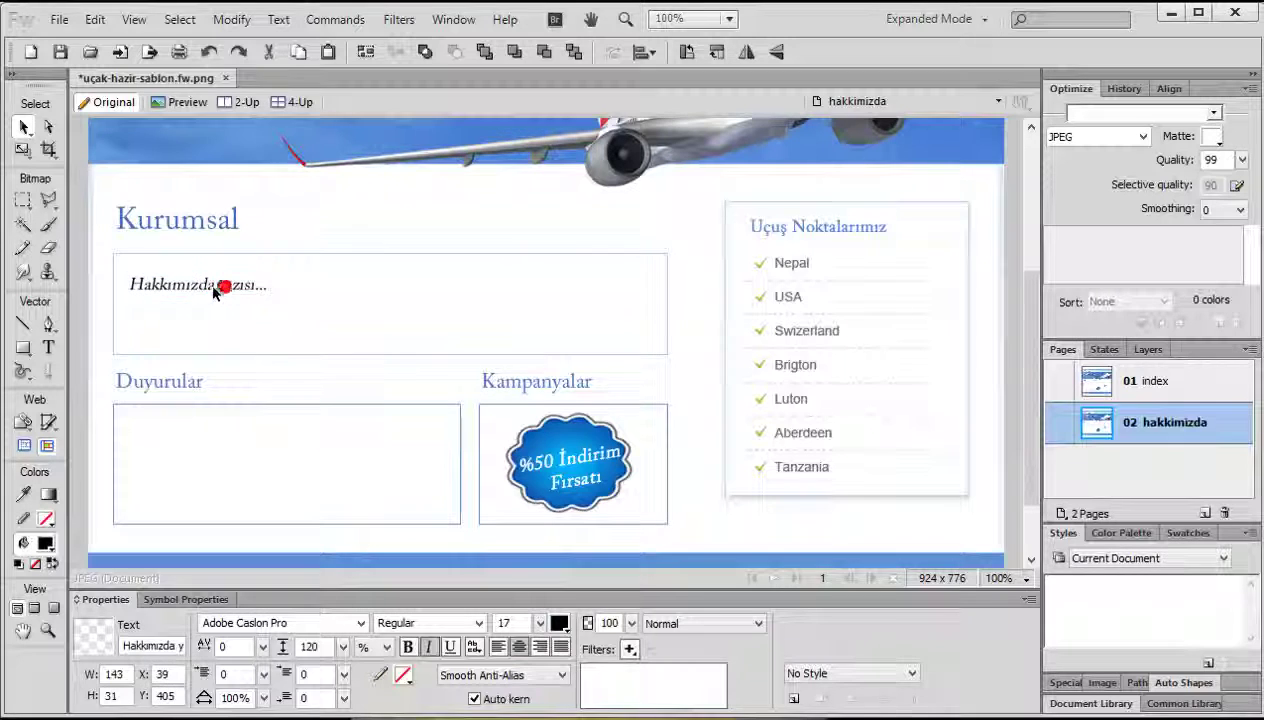
left_click(76, 303)
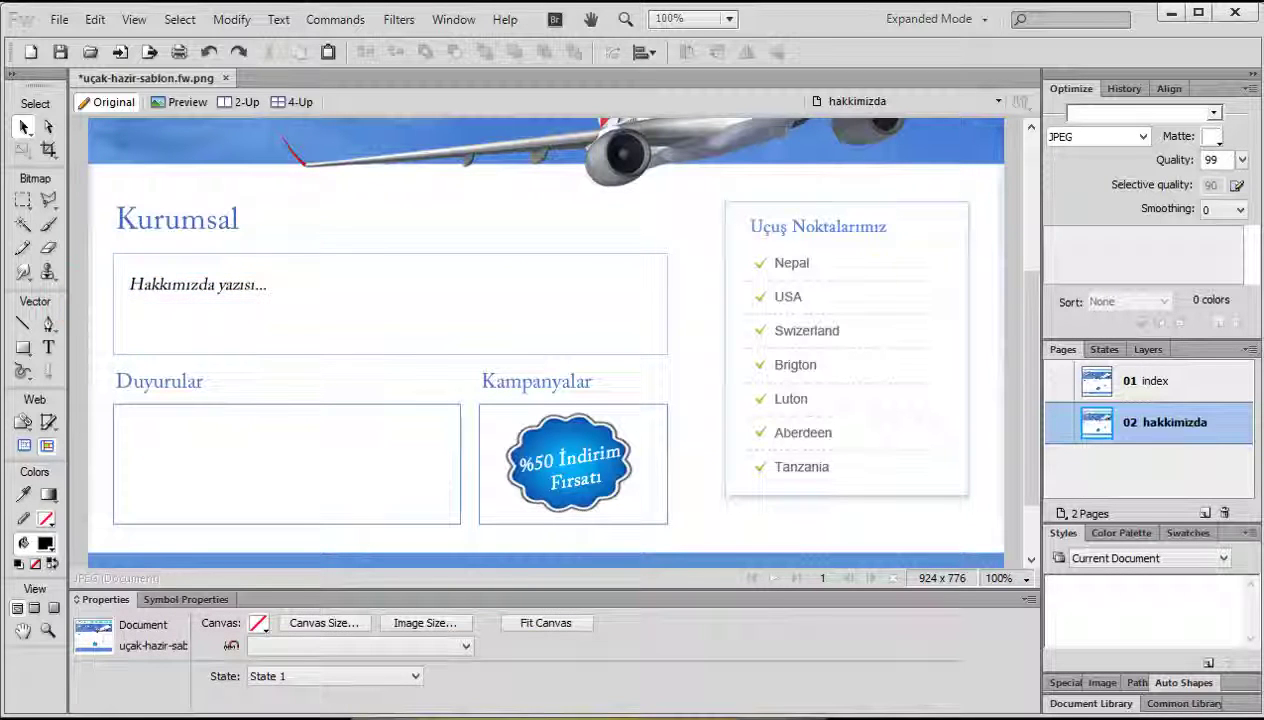
Duplicate the hakkimizda page and rename the copy to 'iletisim'
mouse_move(1030, 353)
left_mouse_down()
mouse_move(1030, 283)
mouse_move(1030, 349)
left_mouse_up()
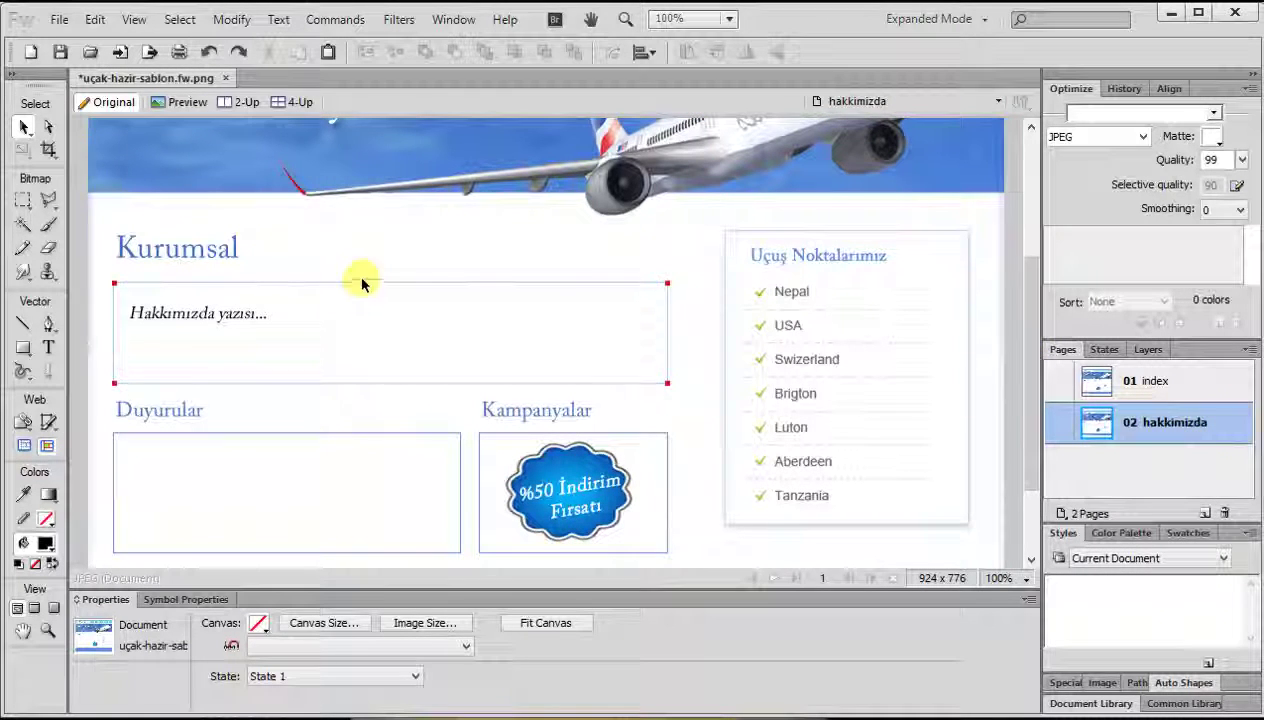
right_click(1220, 430)
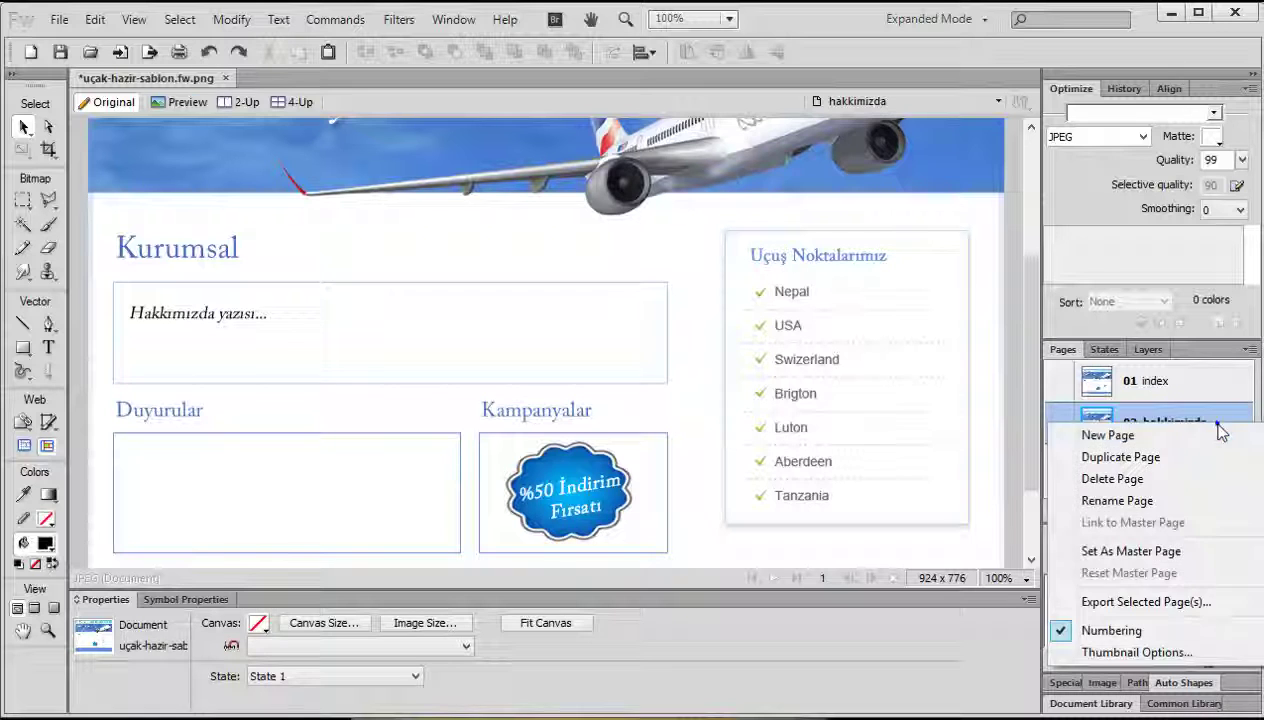
left_click(1163, 456)
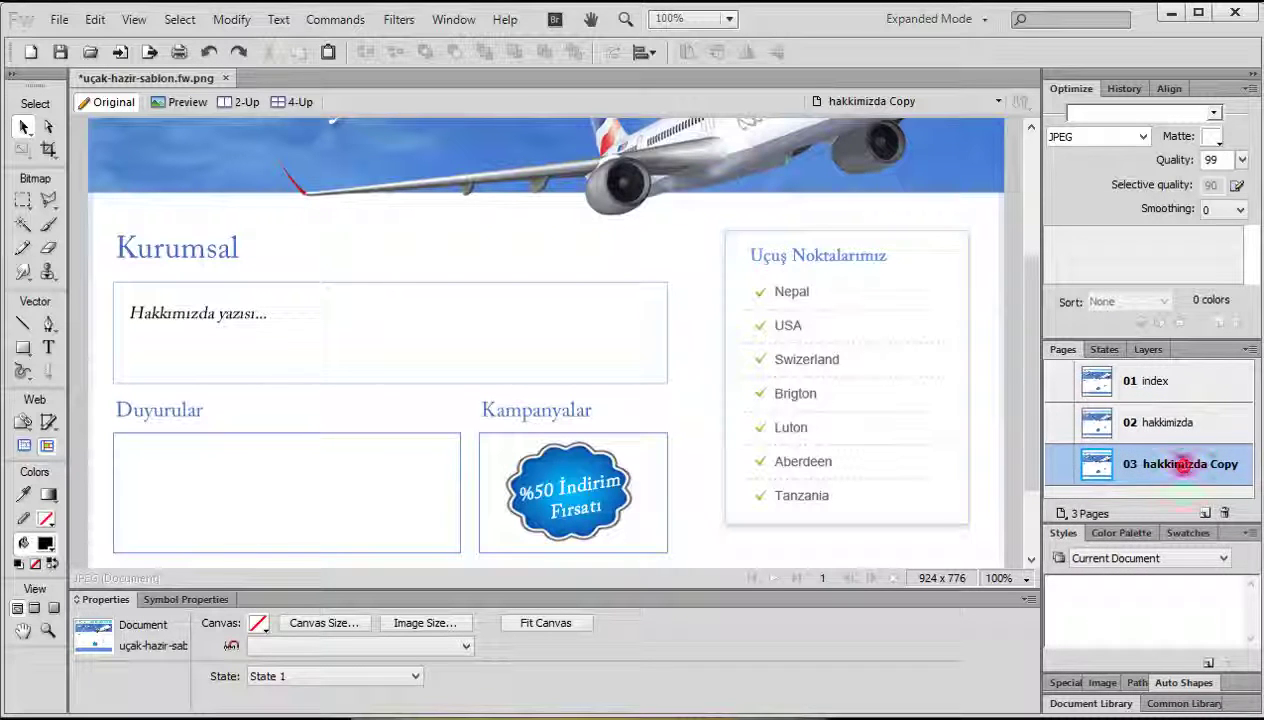
double_click(1210, 468)
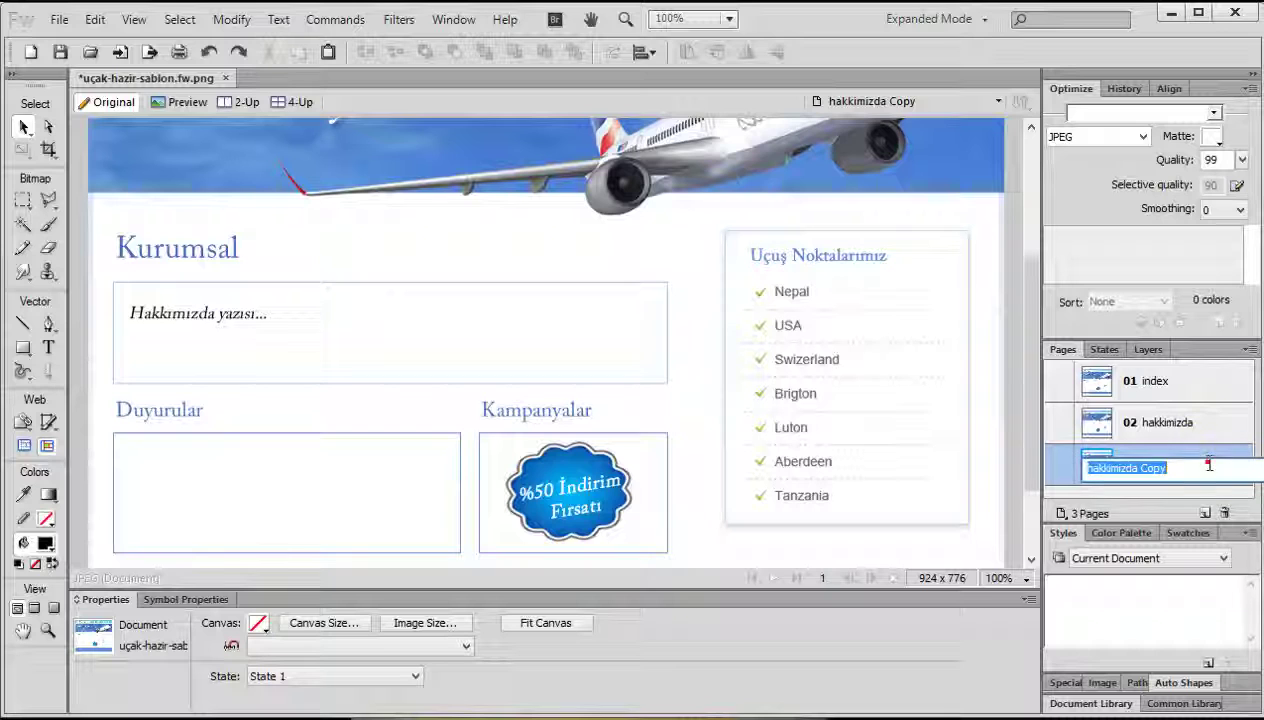
type("iletisim")
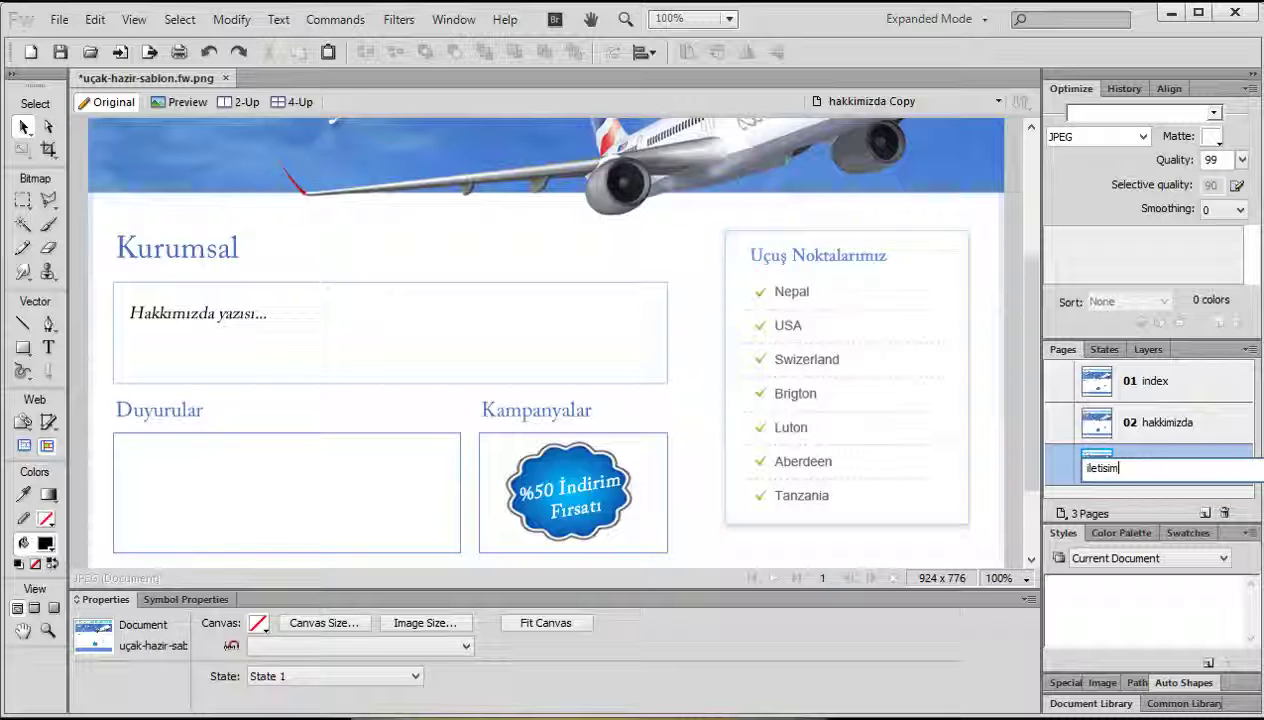
key("Return")
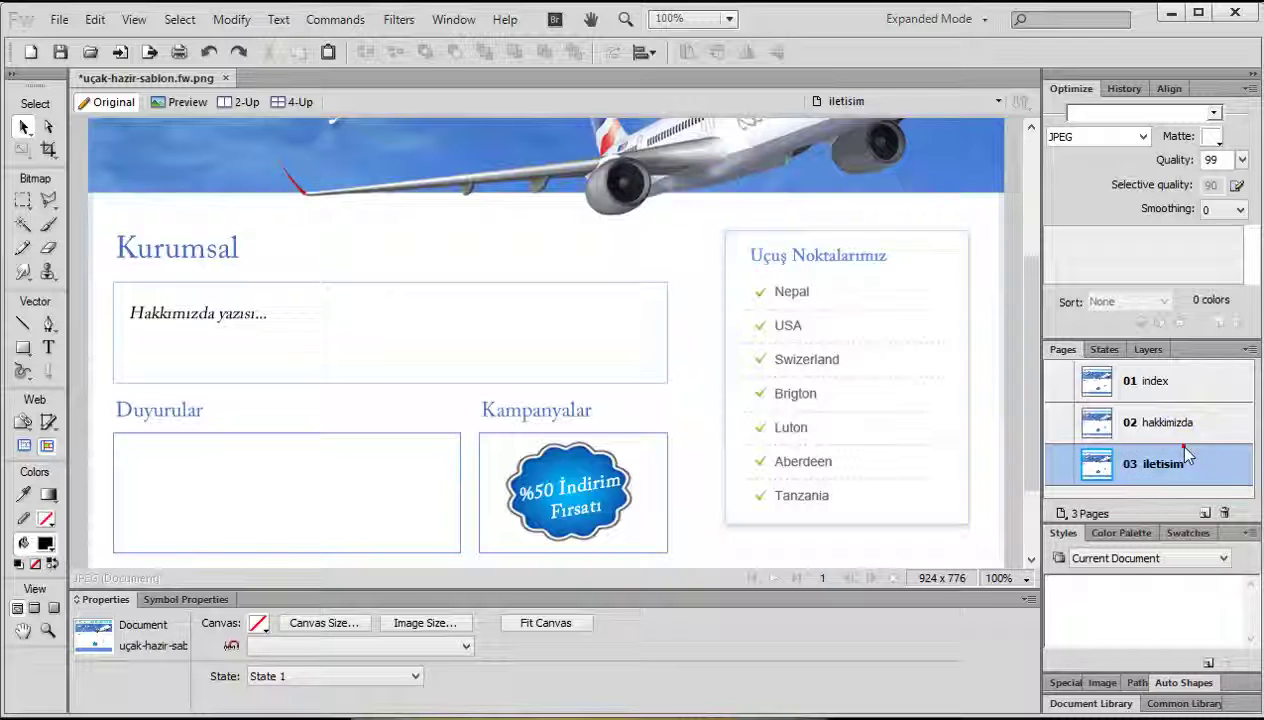
Check the index, hakkimizda and iletisim pages, then select the Kurumsal heading on iletisim
left_click(1204, 425)
left_click(1192, 386)
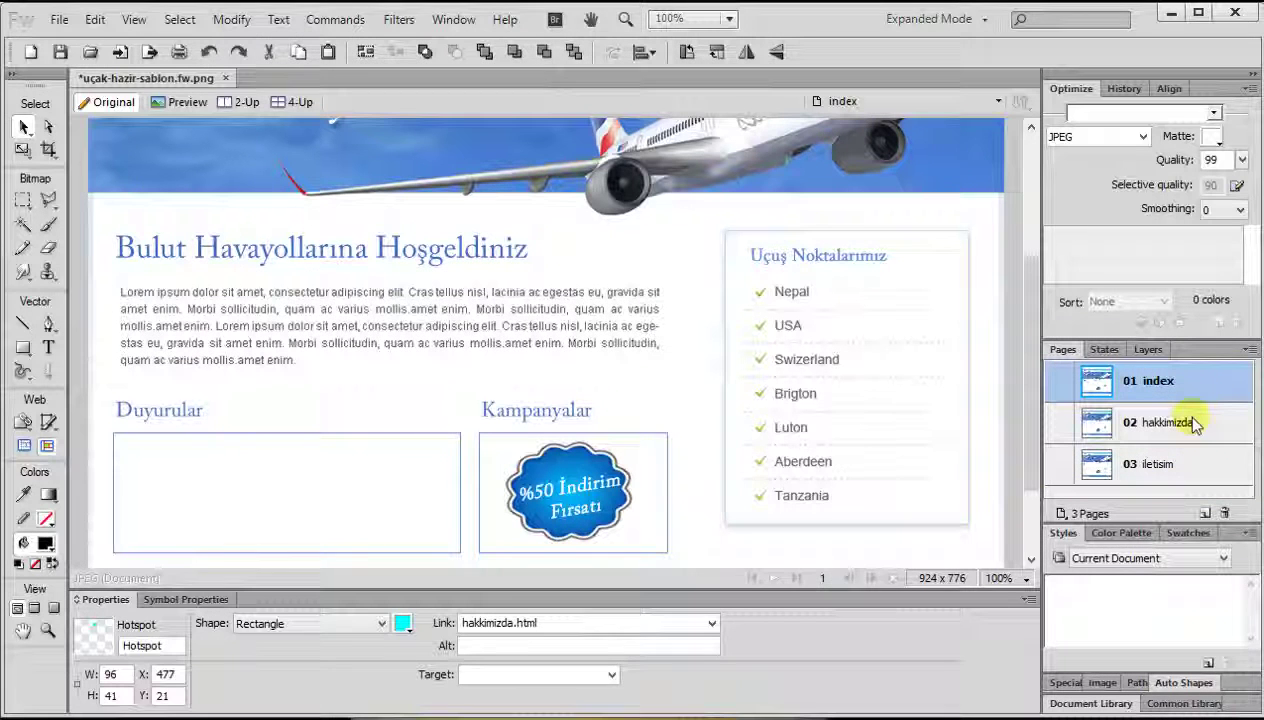
left_click(1190, 423)
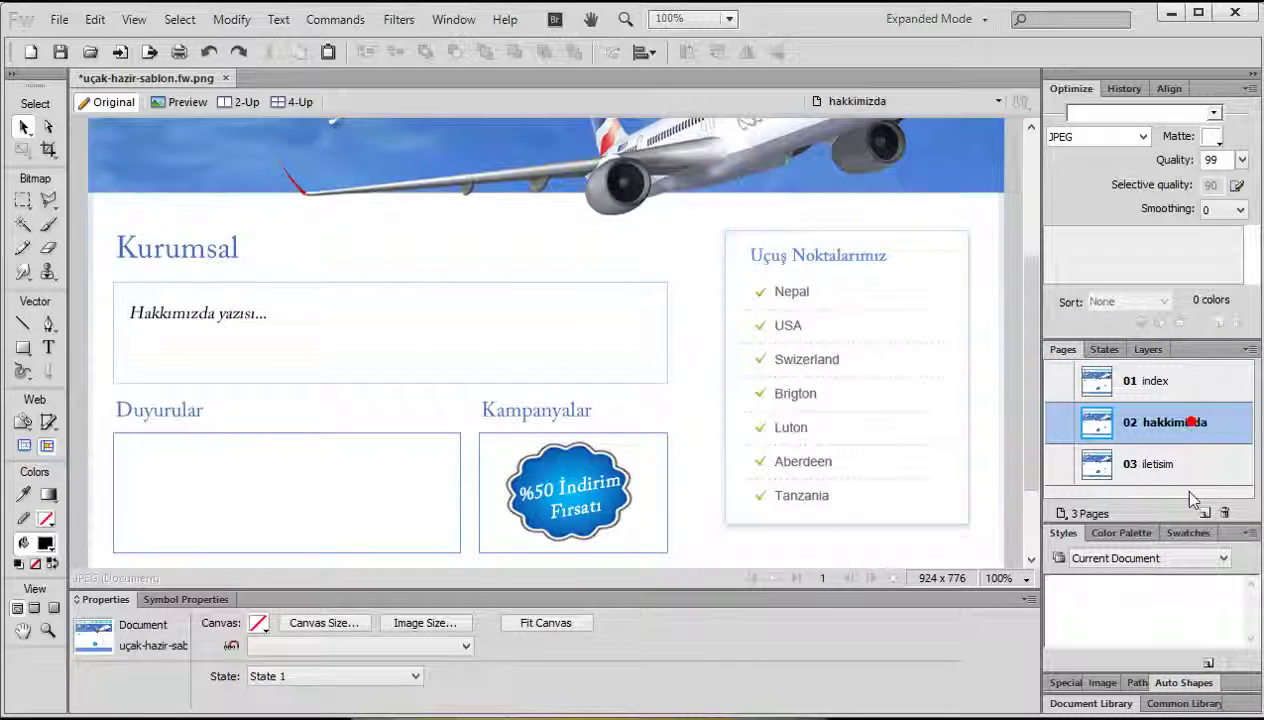
left_click(1188, 470)
left_click(226, 248)
Replace the 'Kurumsal' heading with 'İletişim Bilgilerimiz'
double_click(237, 250)
mouse_move(237, 248)
left_mouse_down()
mouse_move(162, 252)
mouse_move(145, 280)
left_mouse_up()
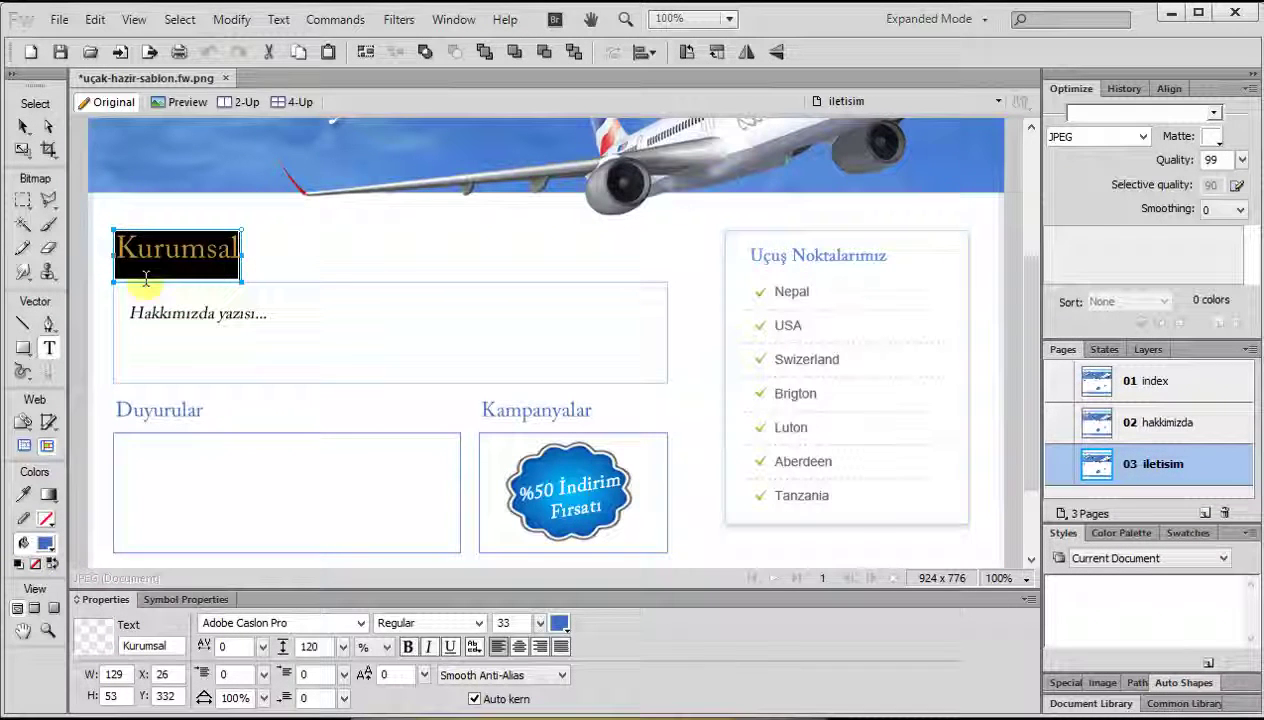
type("İletişim Bilgile")
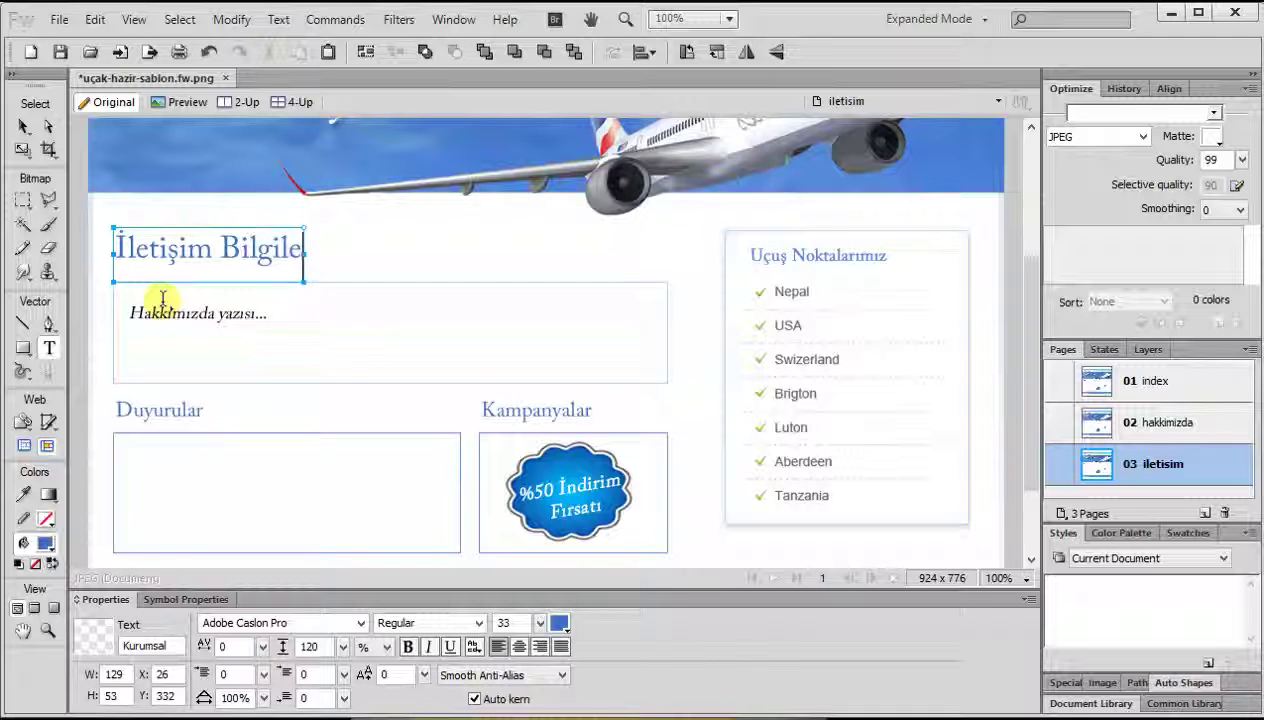
left_click(24, 126)
Replace the 'Hakkımızda yazısı' placeholder with a Telefon phone-number line and nudge it into place
left_click(208, 313)
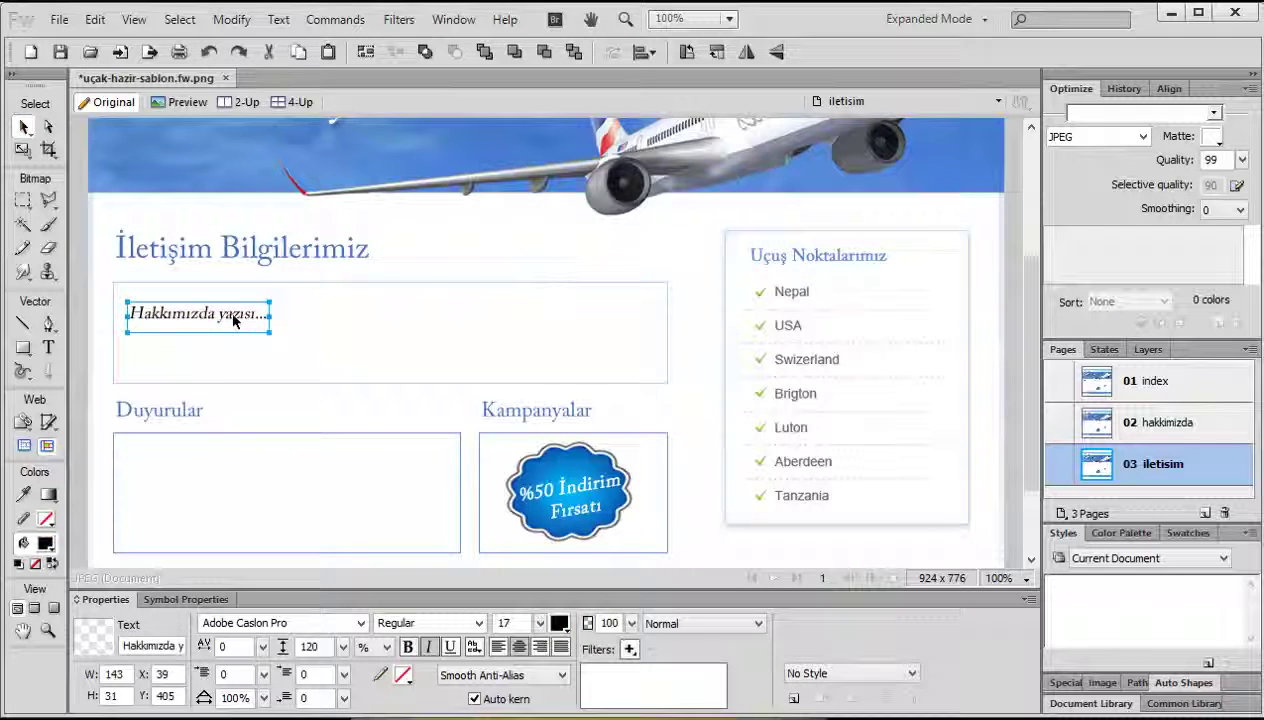
double_click(233, 318)
left_click_drag(128, 313, 271, 312)
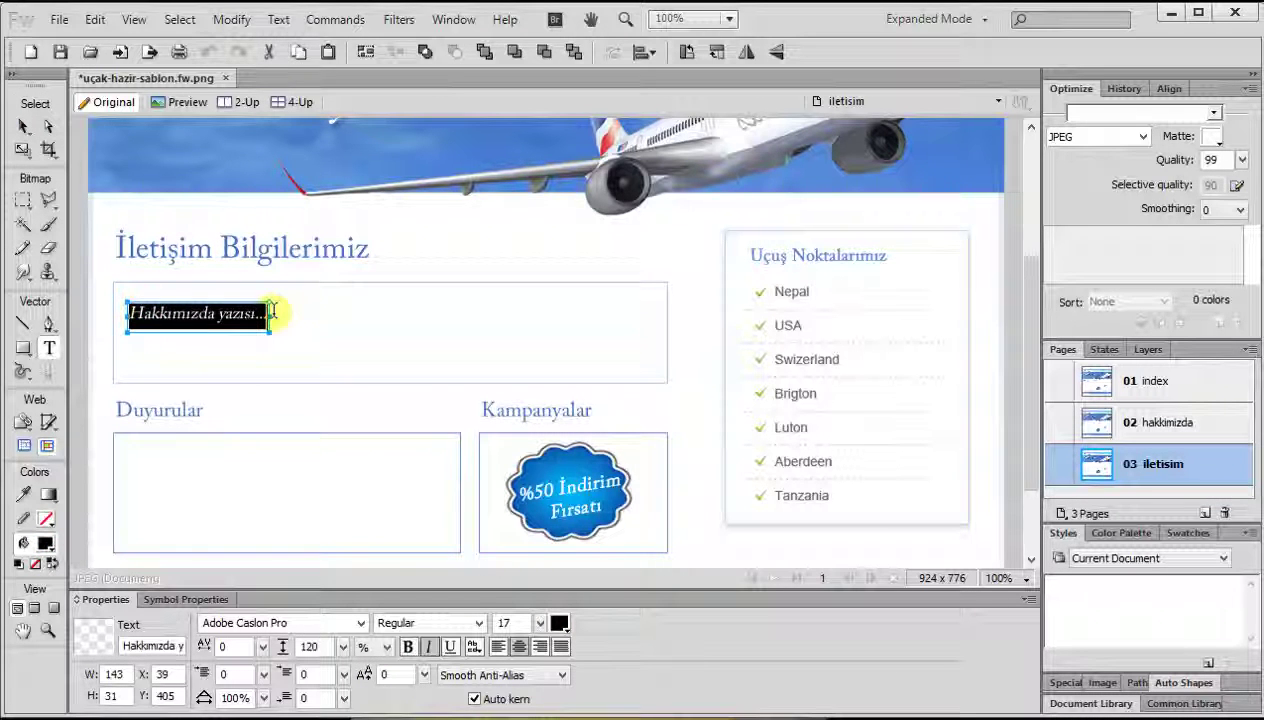
type("Telefon : 0")
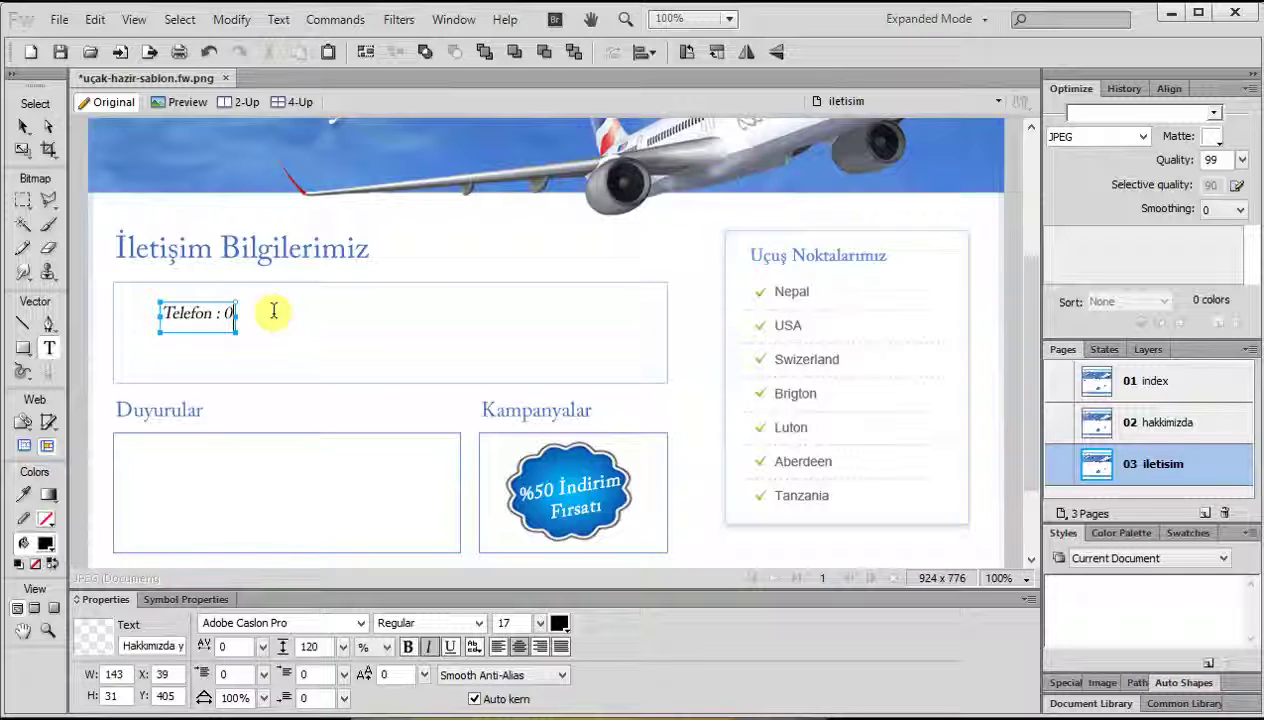
type("12 555 5555")
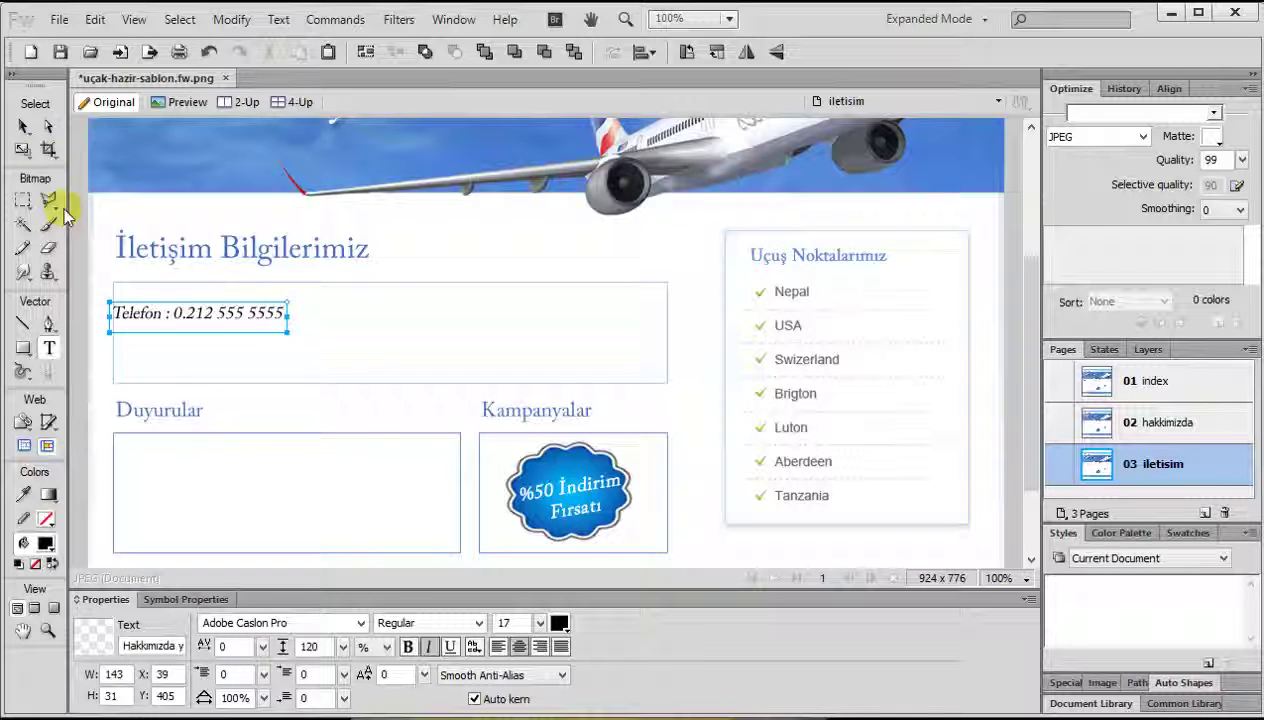
left_click(22, 128)
left_click_drag(258, 316, 272, 318)
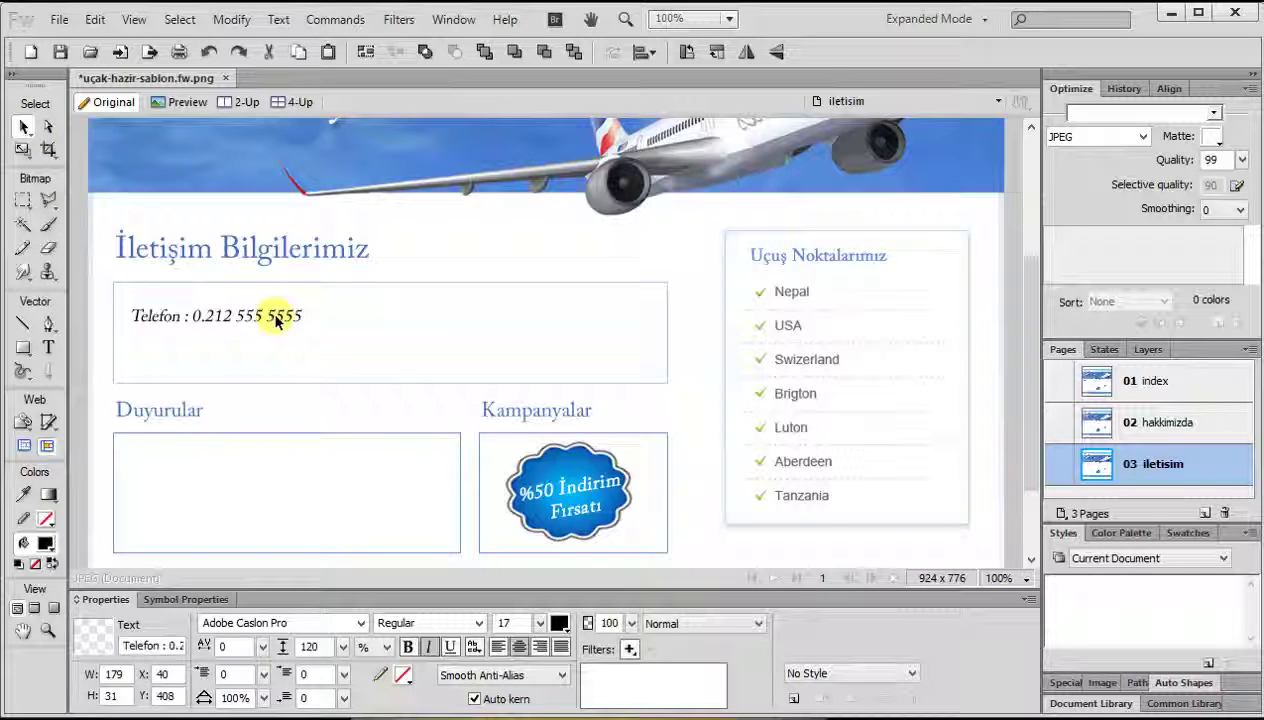
left_click(82, 293)
left_click(1180, 429)
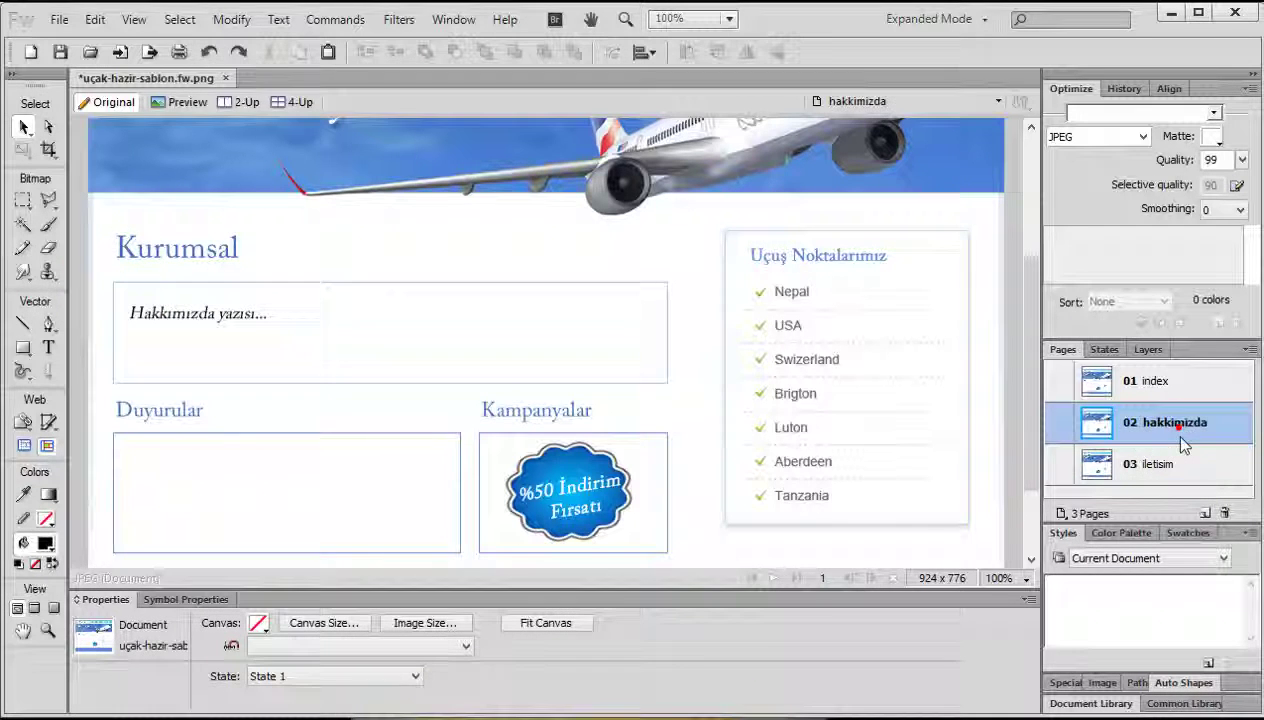
Switch between the index and hakkimizda pages in the Pages panel
left_click(1180, 381)
left_click_drag(1030, 372, 1013, 245)
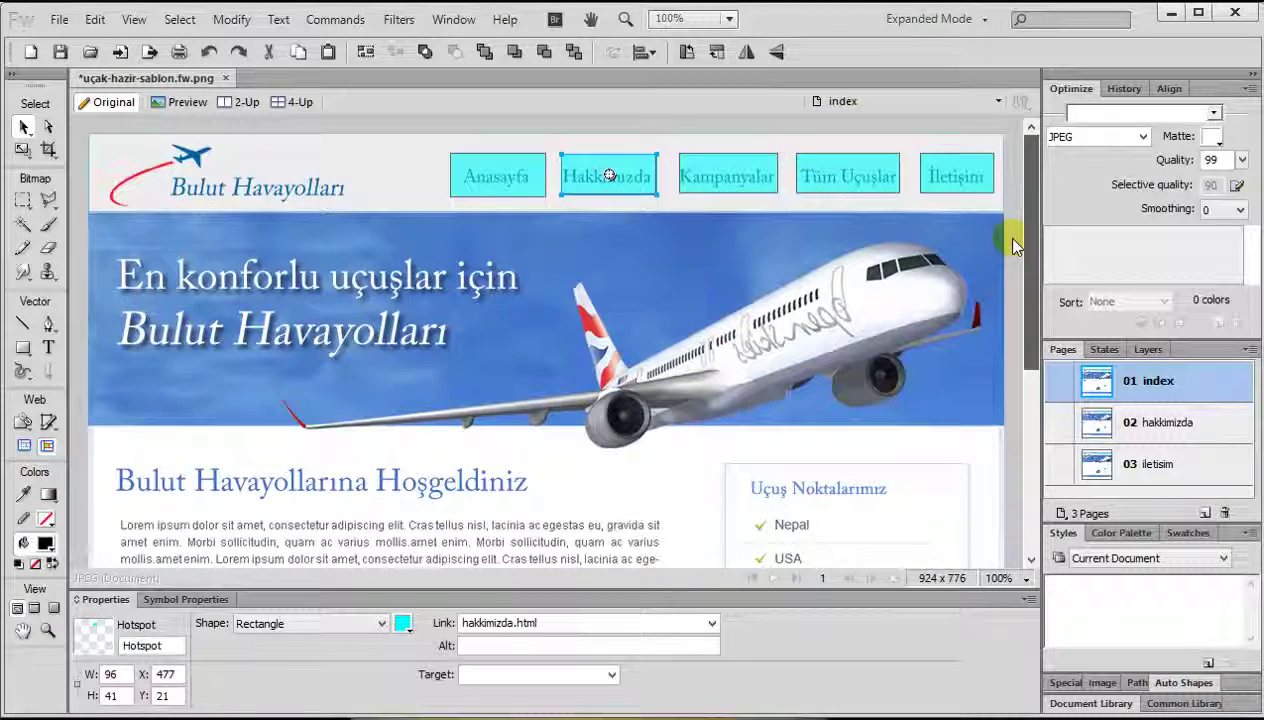
left_click_drag(1013, 245, 1022, 388)
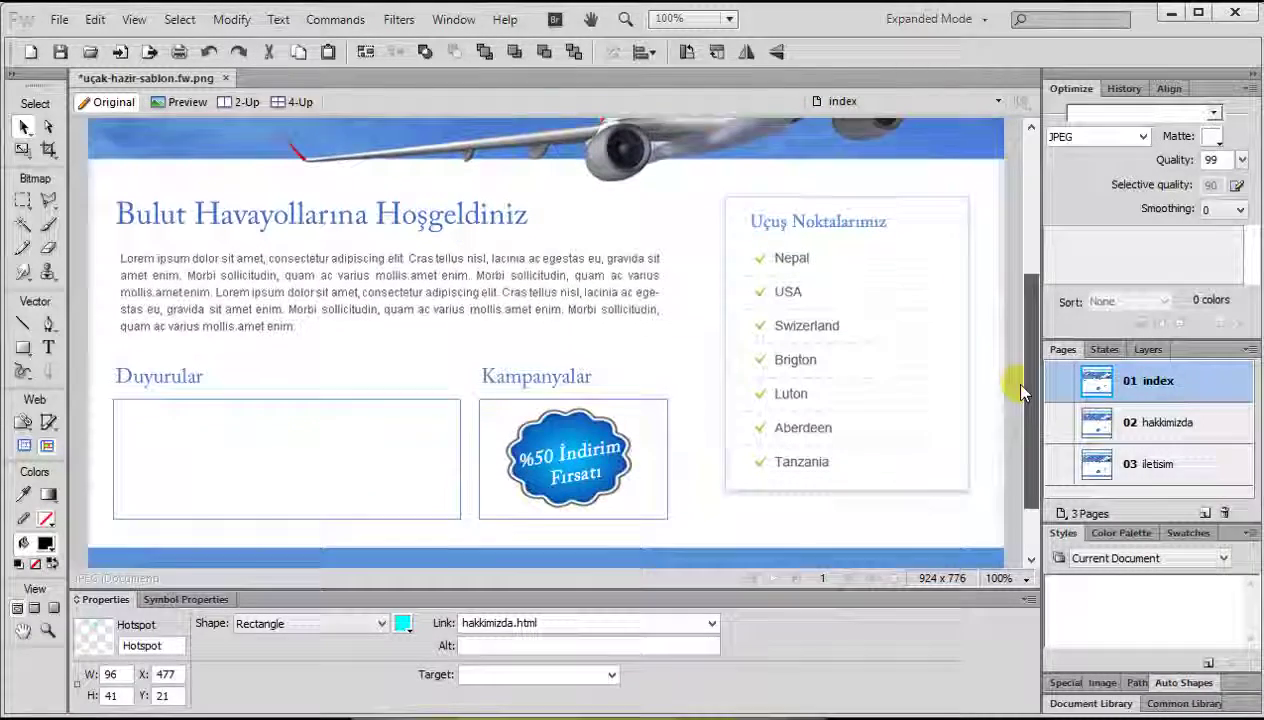
left_click(1068, 420)
mouse_move(1028, 376)
left_mouse_down()
mouse_move(1015, 248)
mouse_move(1016, 375)
mouse_move(1021, 225)
left_mouse_up()
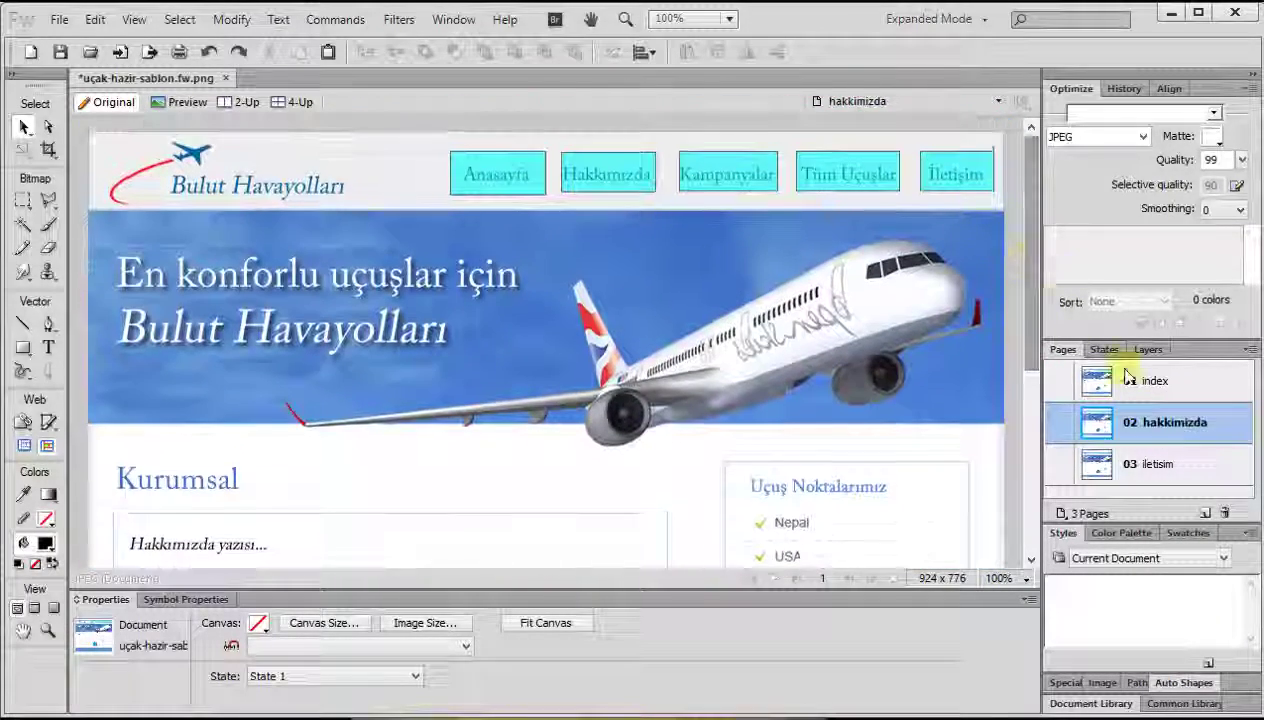
left_click(1128, 380)
Preview the index page menu from the Hakkımızda hotspot, then return to Original view
left_click(608, 172)
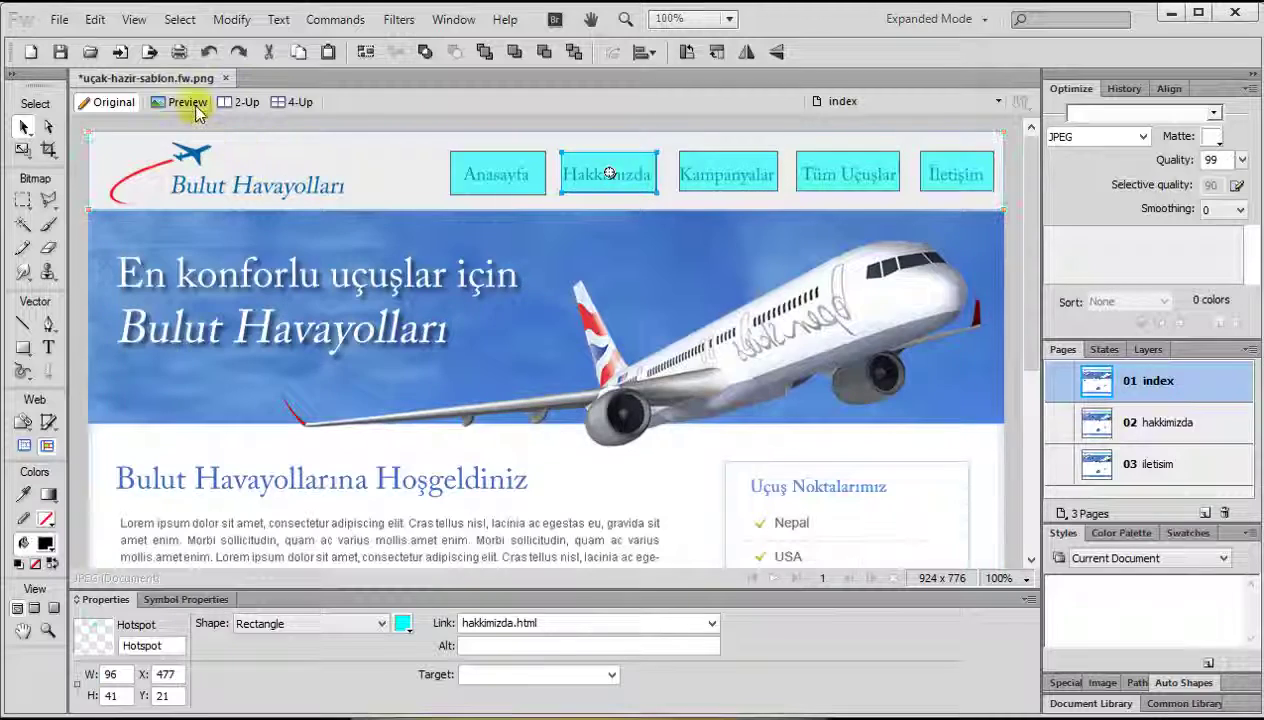
left_click(190, 103)
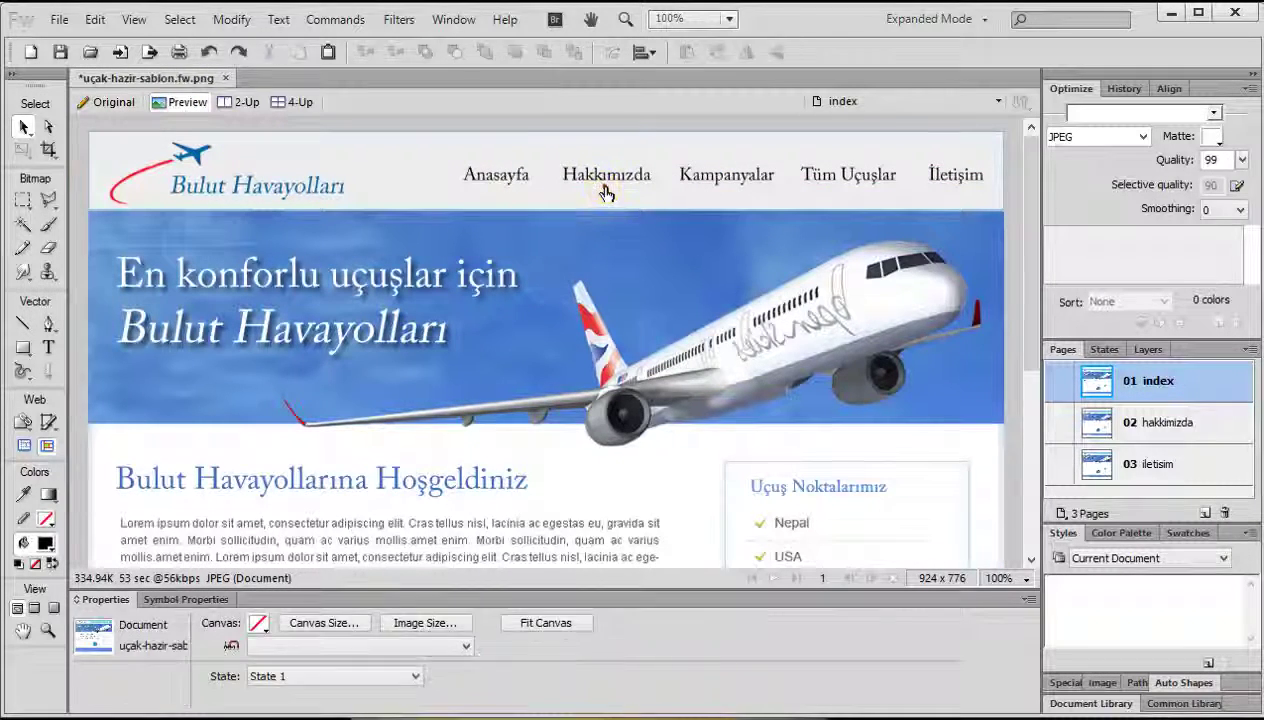
scroll(592, 220, "down", 2)
scroll(592, 220, "up", 2)
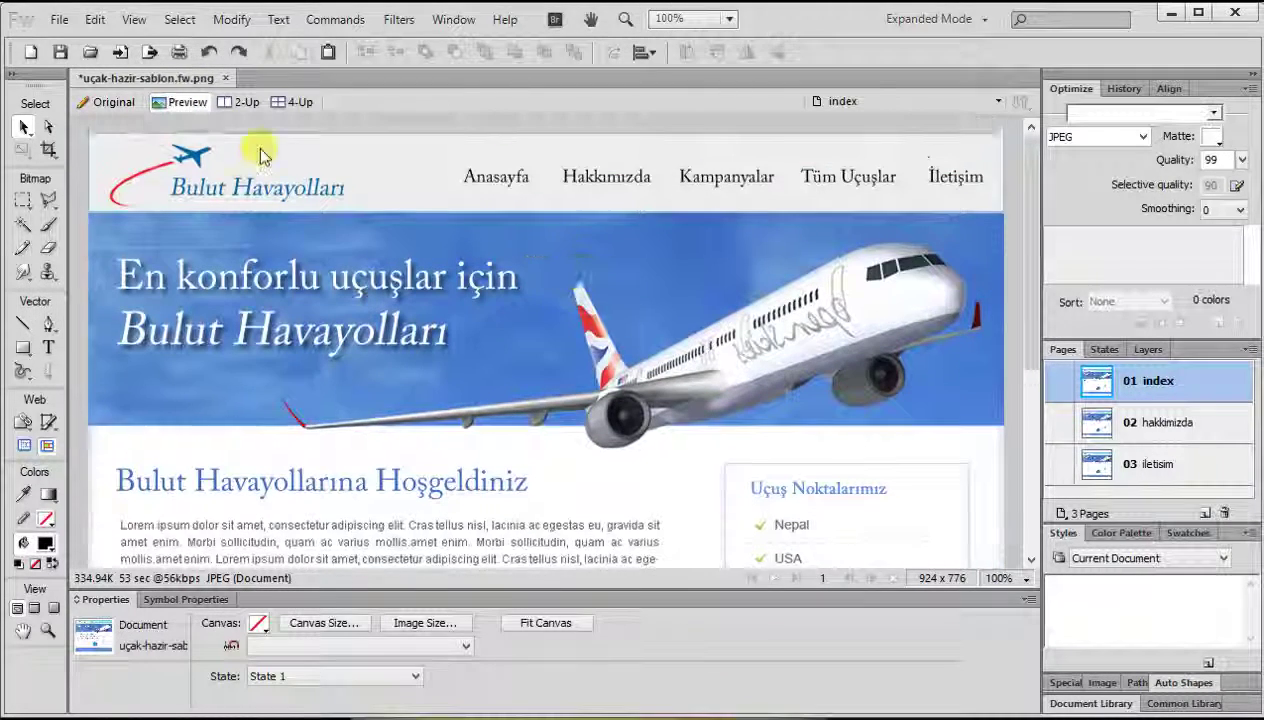
left_click(108, 102)
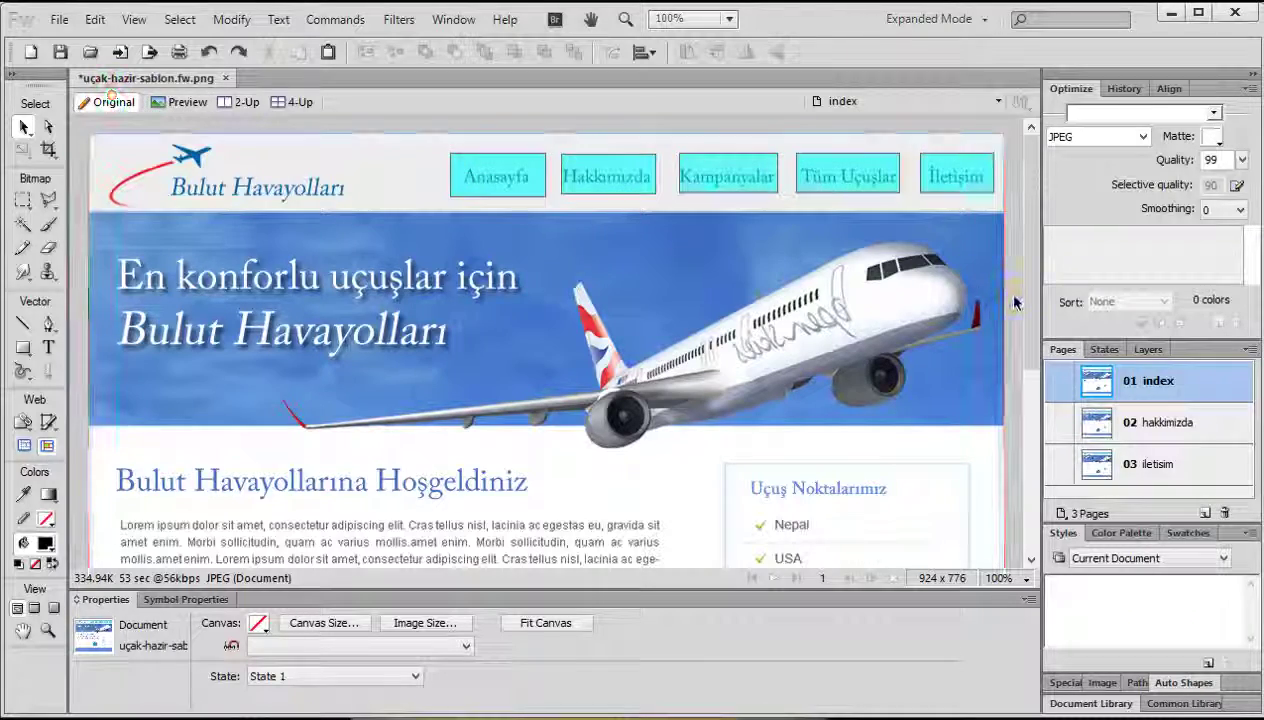
Look over the hakkimizda and iletisim pages and finish on page 01 index
left_click_drag(1030, 290, 1033, 386)
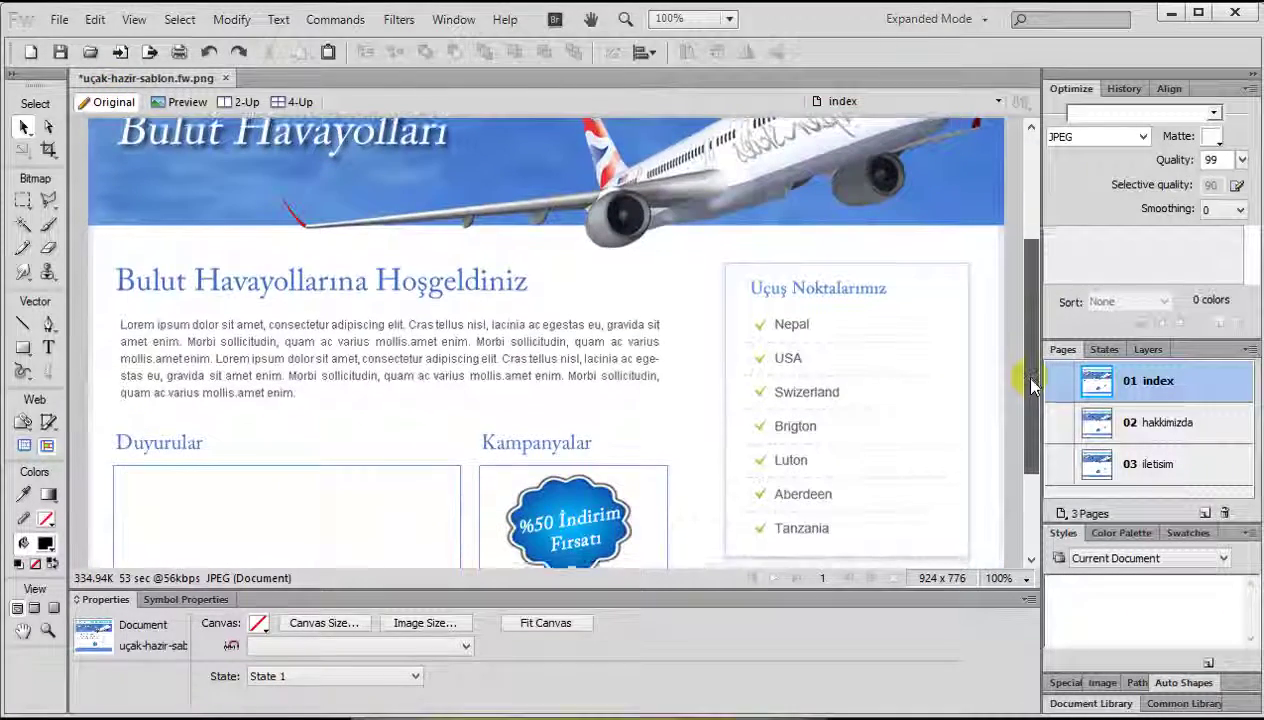
left_click_drag(1033, 386, 1037, 270)
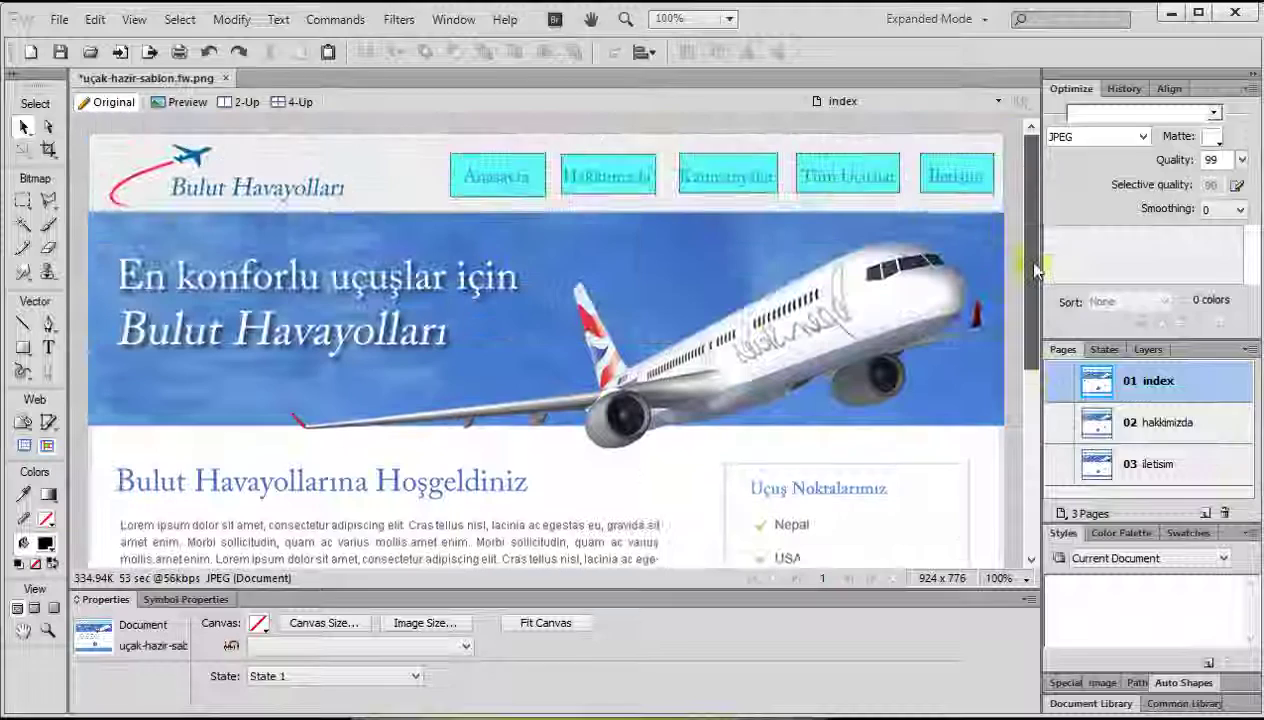
left_click(1180, 422)
left_click(1187, 465)
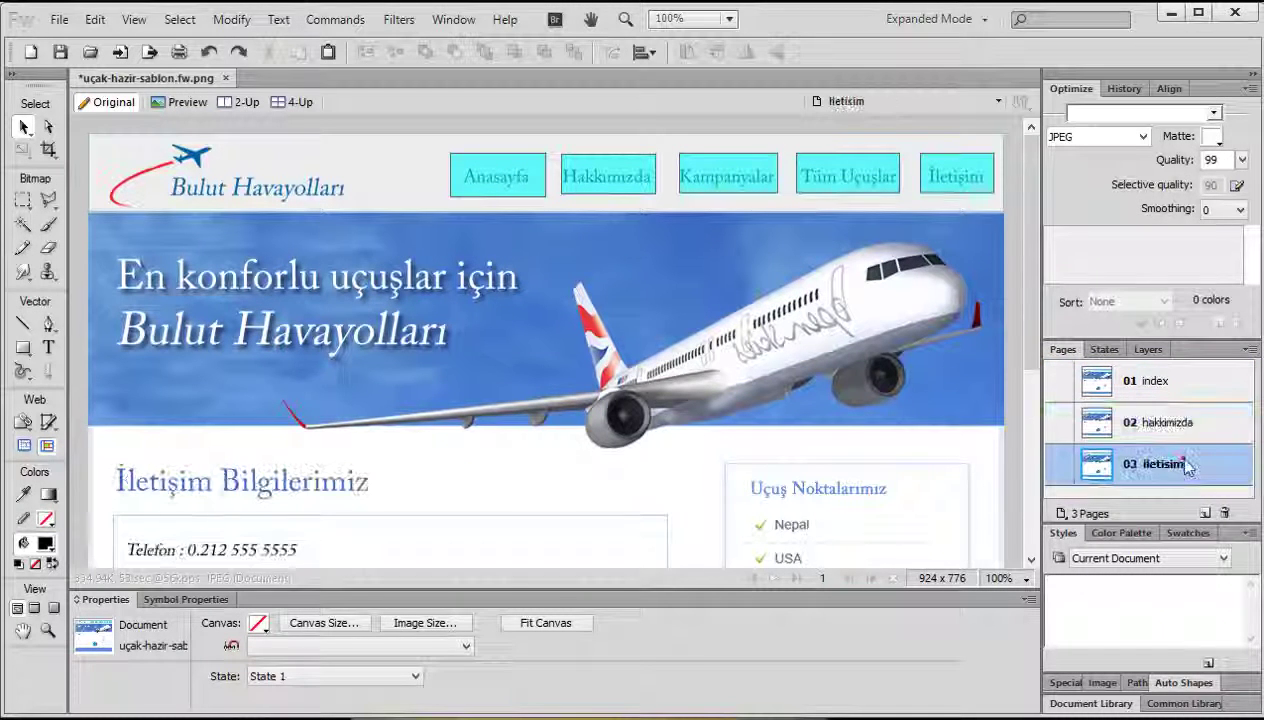
left_click(1196, 423)
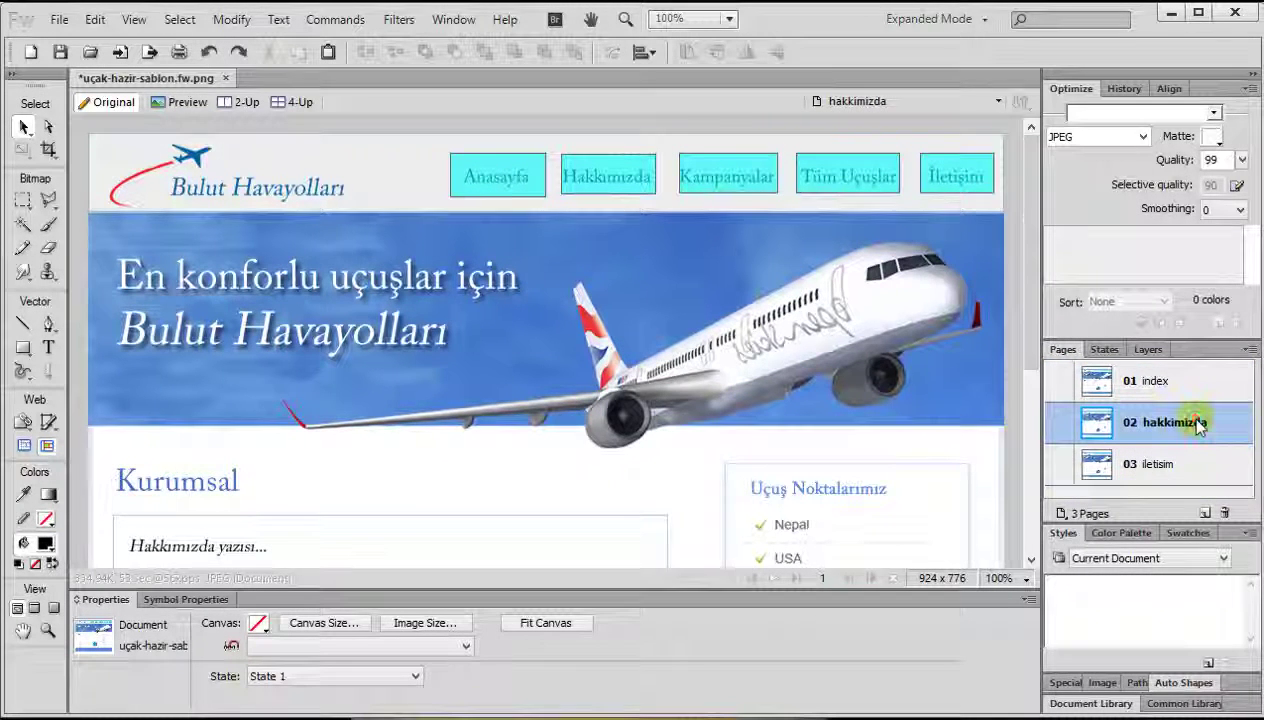
left_click(1195, 385)
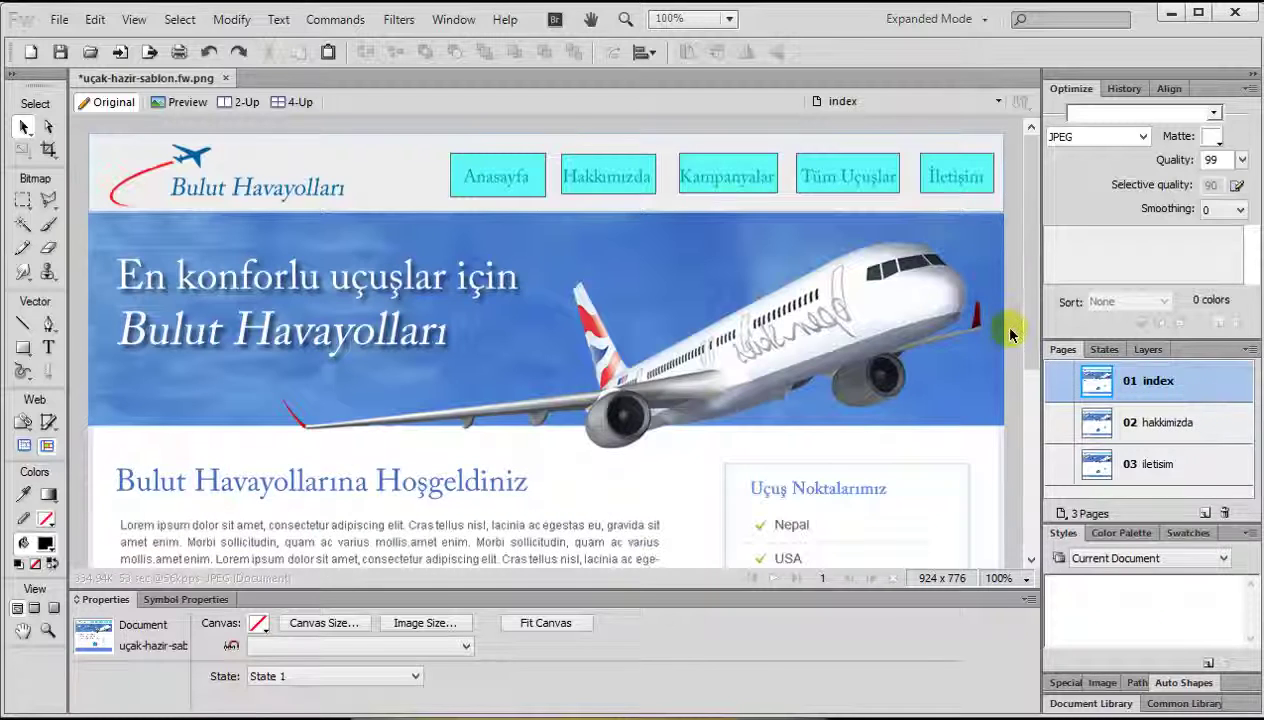